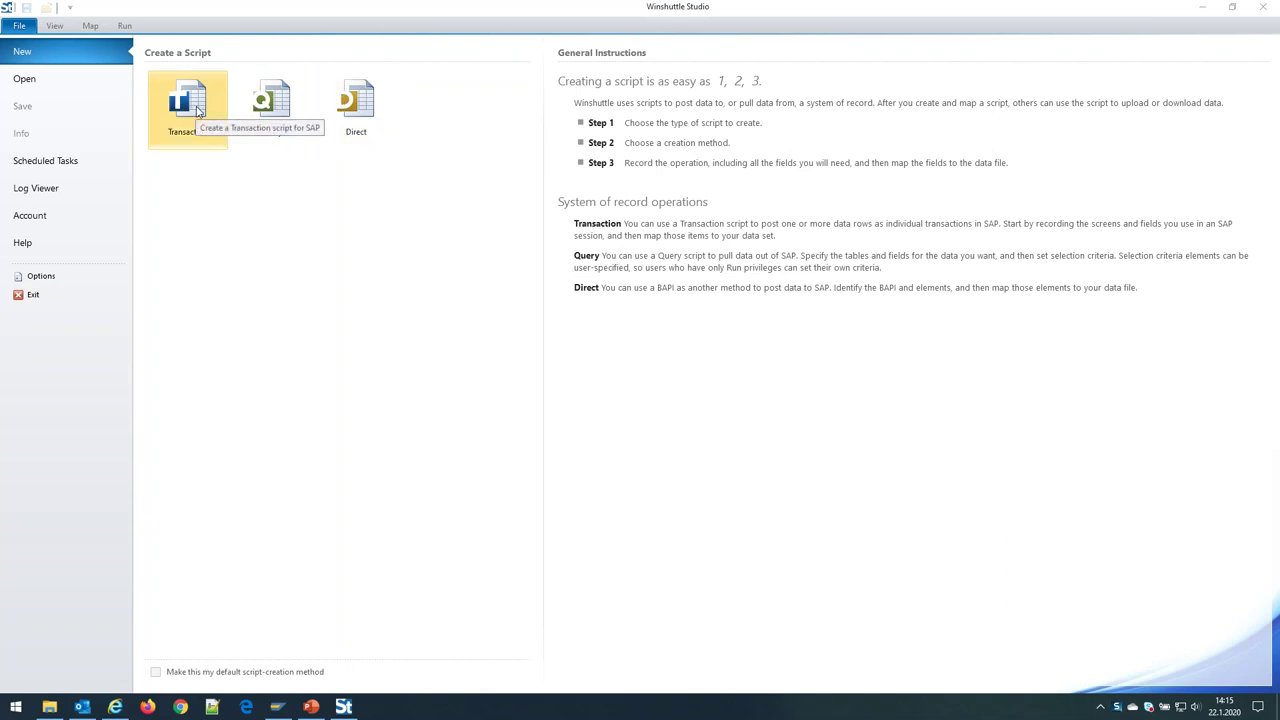
# - Create a Transaction script from an SAP recording, logging on to SAP system W6R, and start recording transaction mm02
pyautogui.click(187, 117)
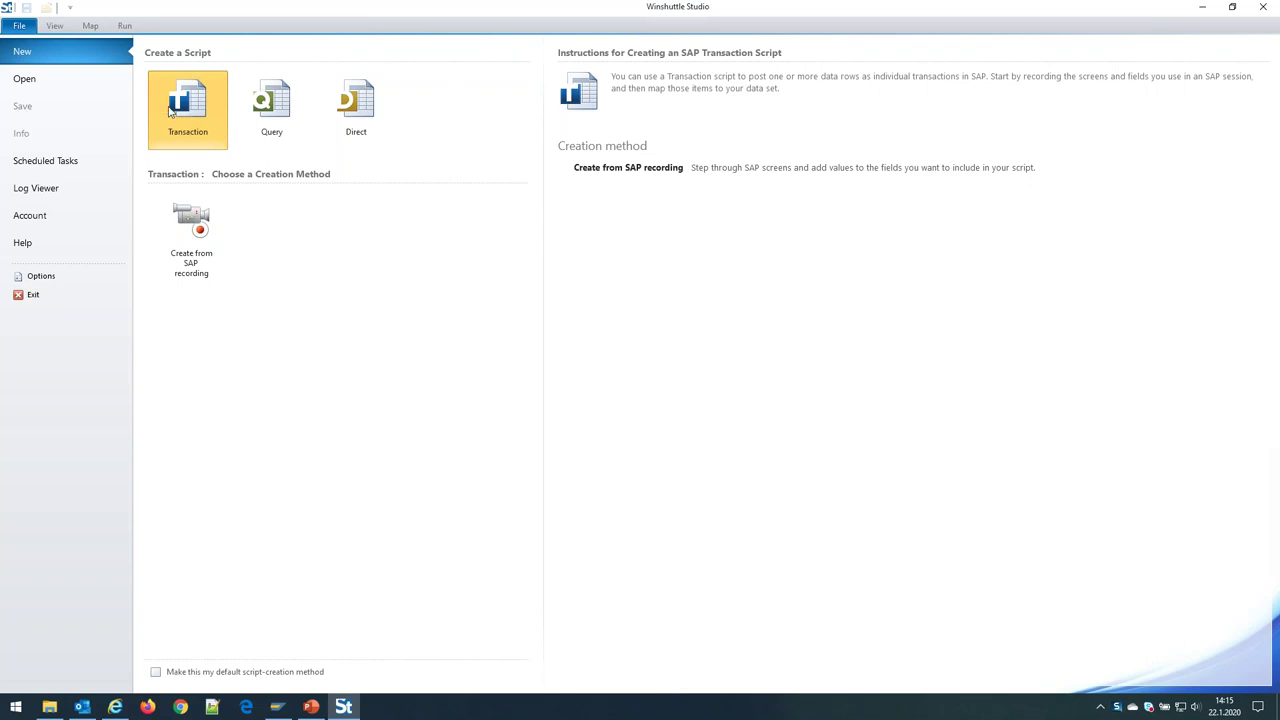
pyautogui.click(199, 276)
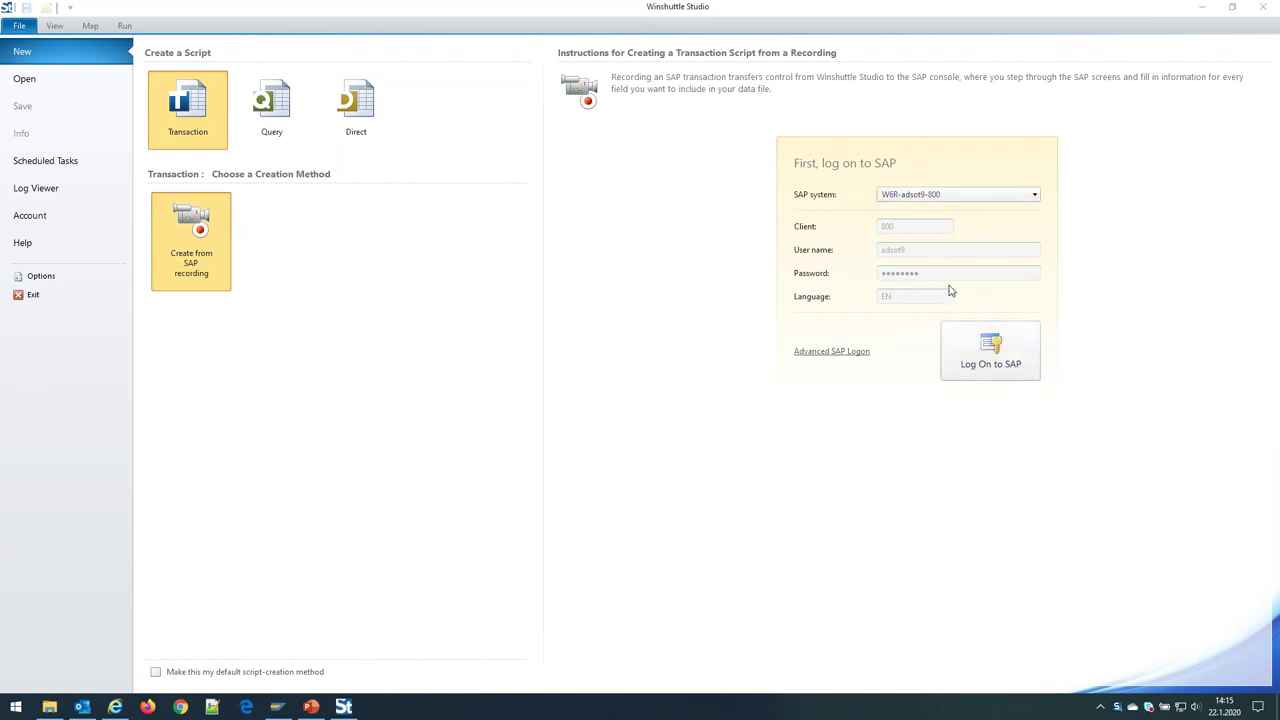
pyautogui.click(990, 350)
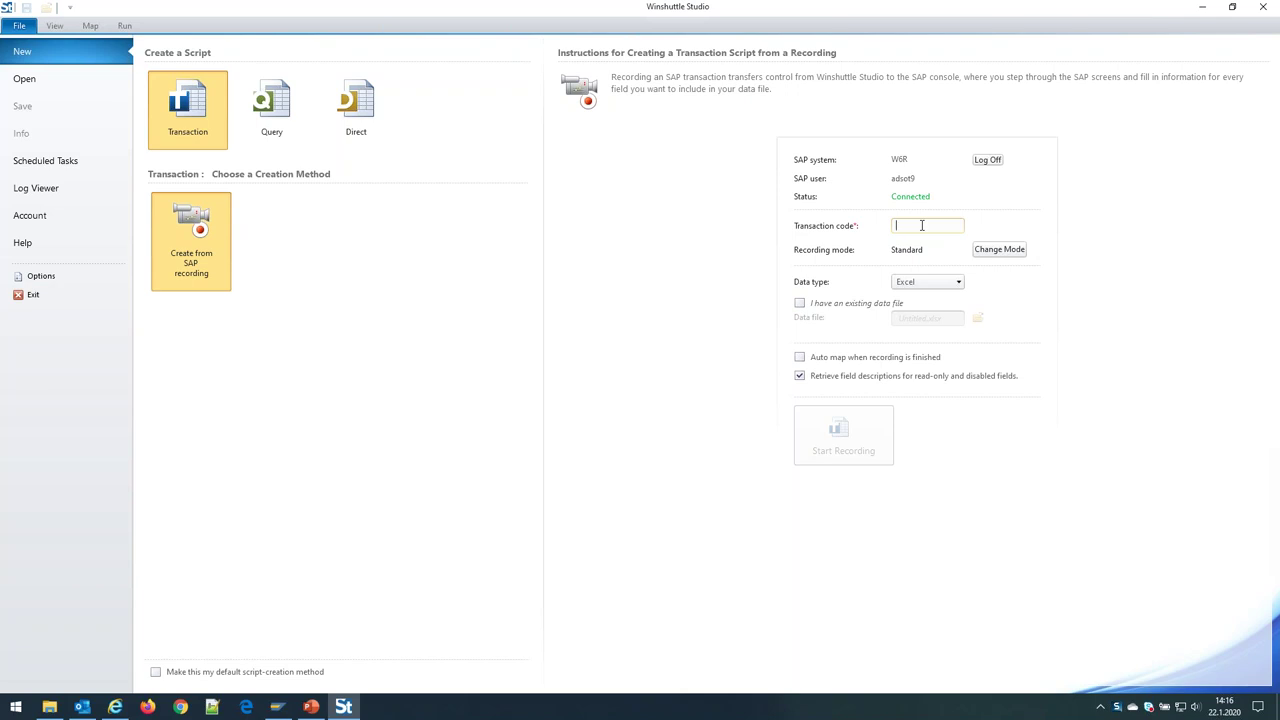
pyautogui.write('mm02')
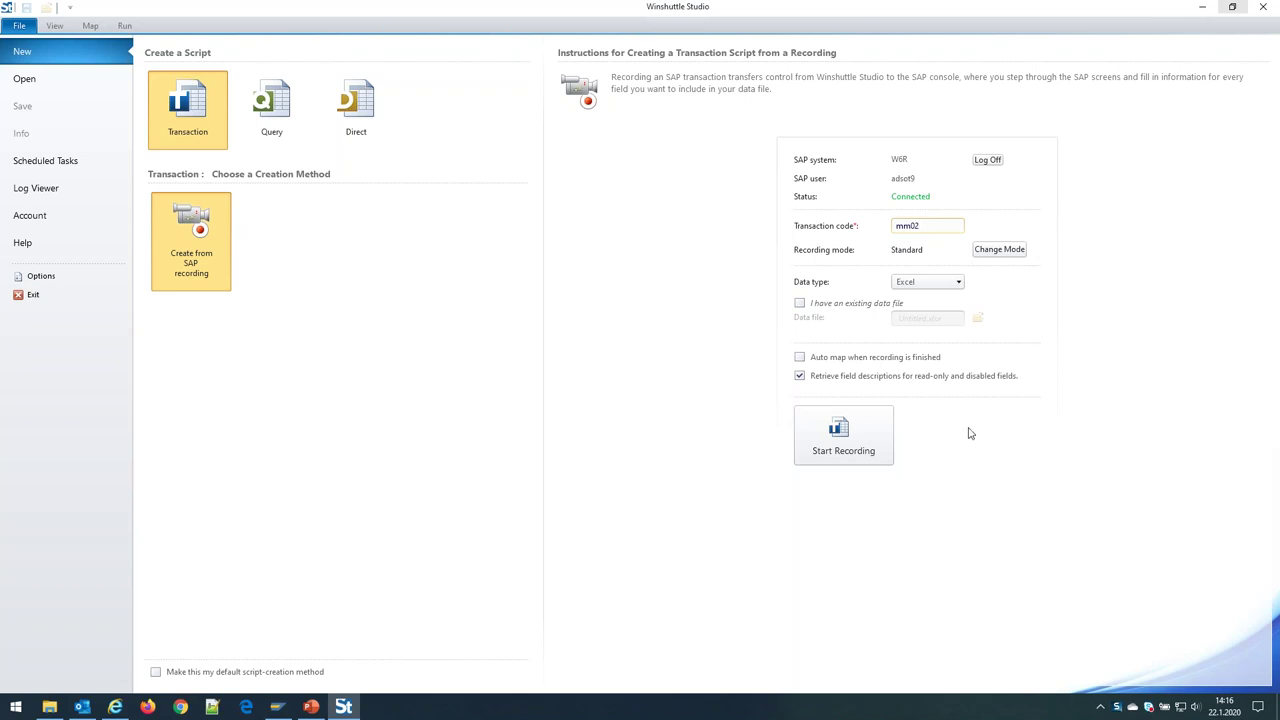
pyautogui.click(840, 433)
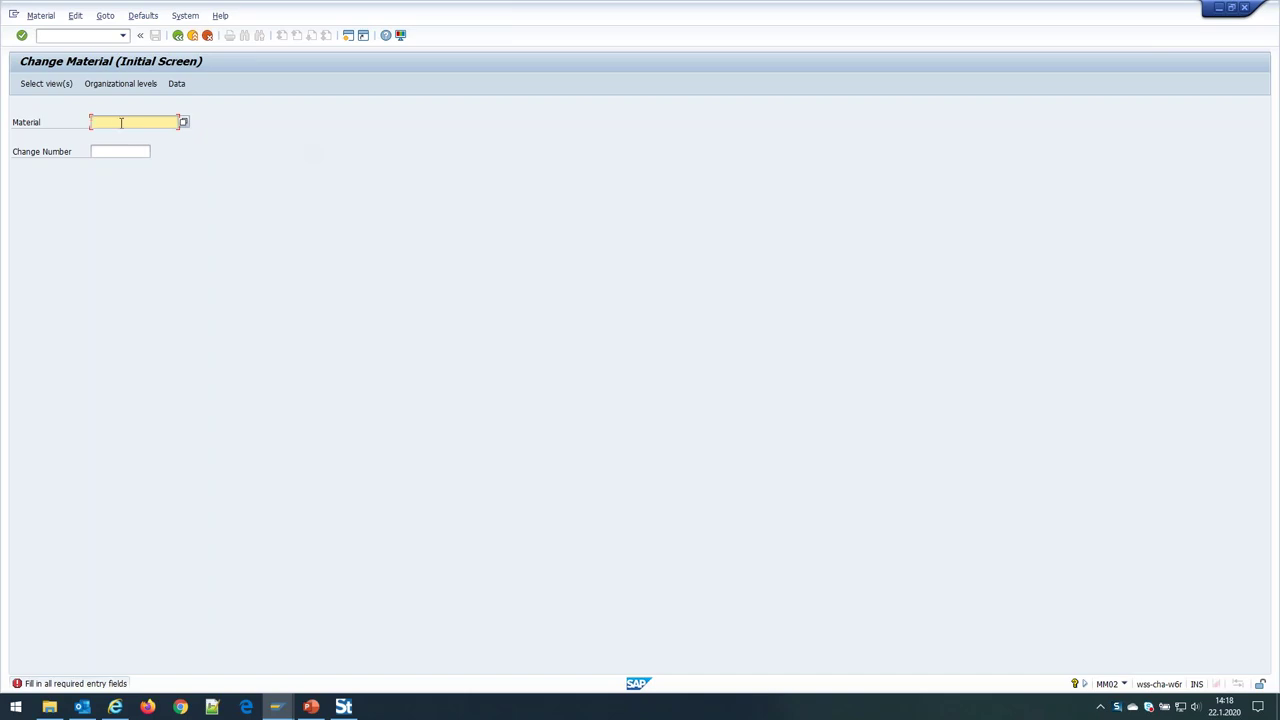
# - Open material ADS401 for changing with only the Basic Data 1 view selected
pyautogui.write('a')
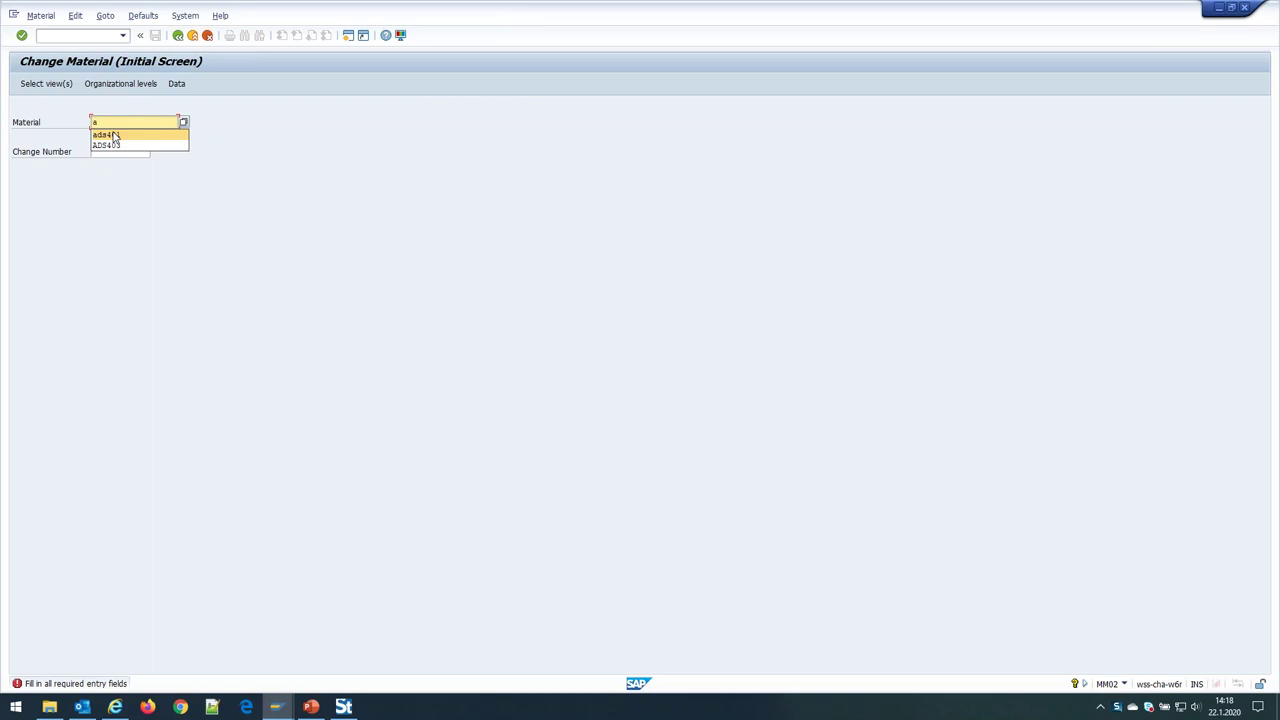
pyautogui.click(114, 135)
pyautogui.click(46, 84)
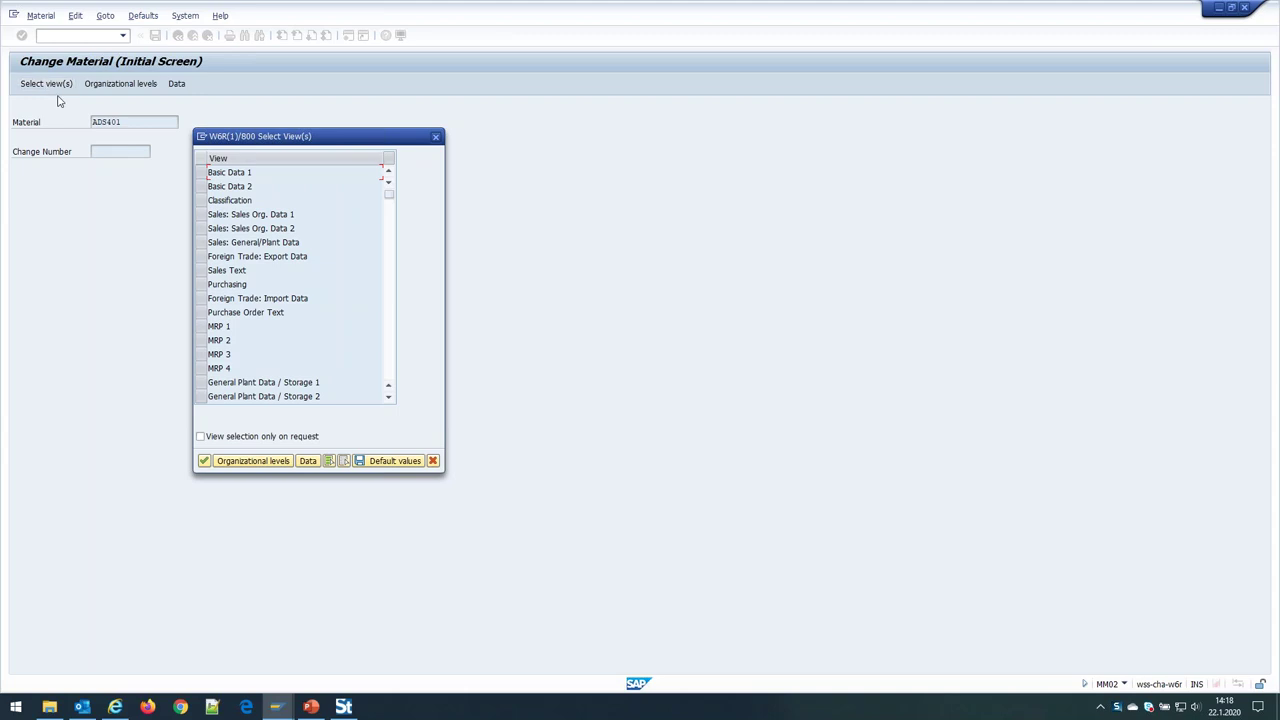
pyautogui.click(202, 173)
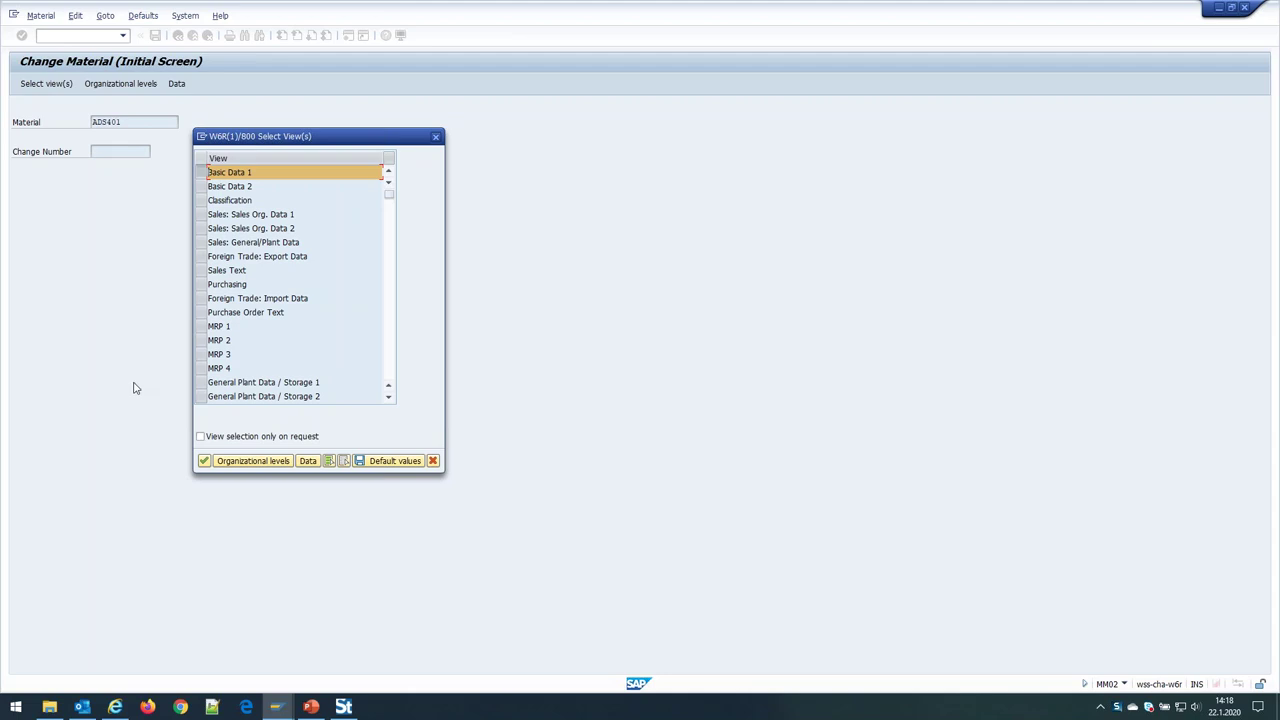
pyautogui.click(203, 461)
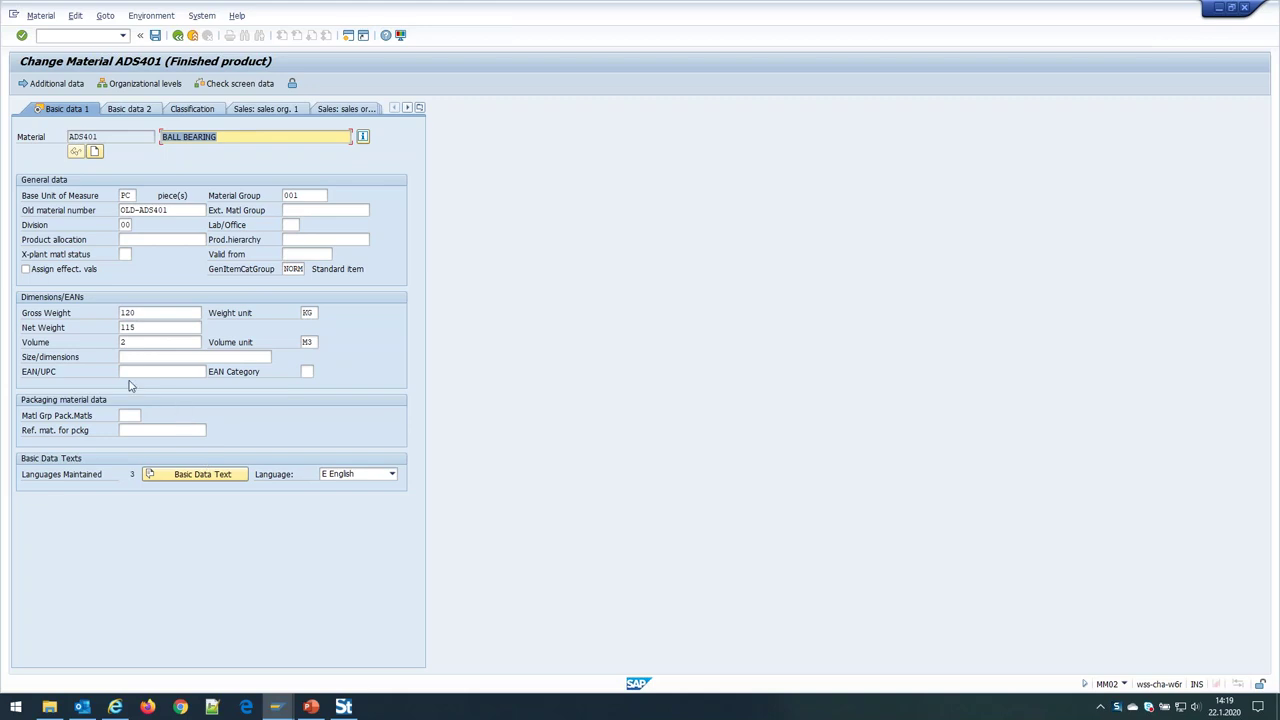
# - Set the material's gross weight to 119 and net weight to 114, and re-enter KG as the weight unit
pyautogui.doubleClick(158, 312)
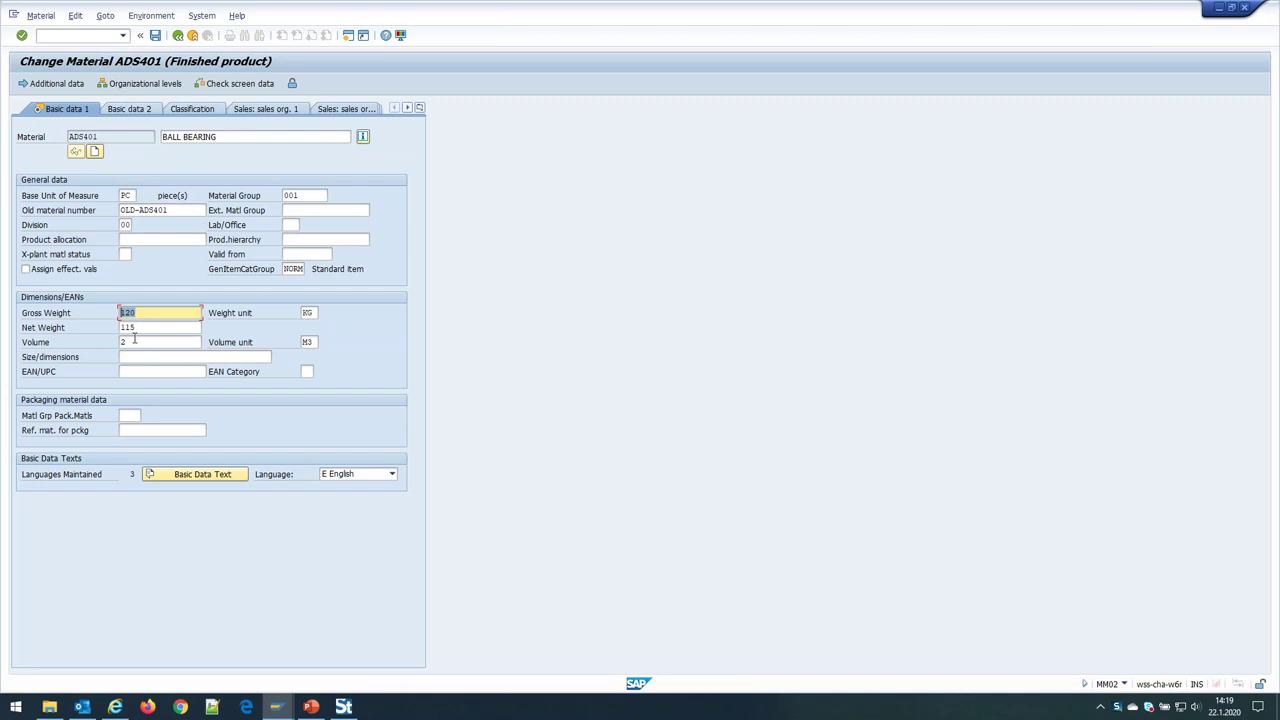
pyautogui.write('119')
pyautogui.doubleClick(130, 327)
pyautogui.write('114')
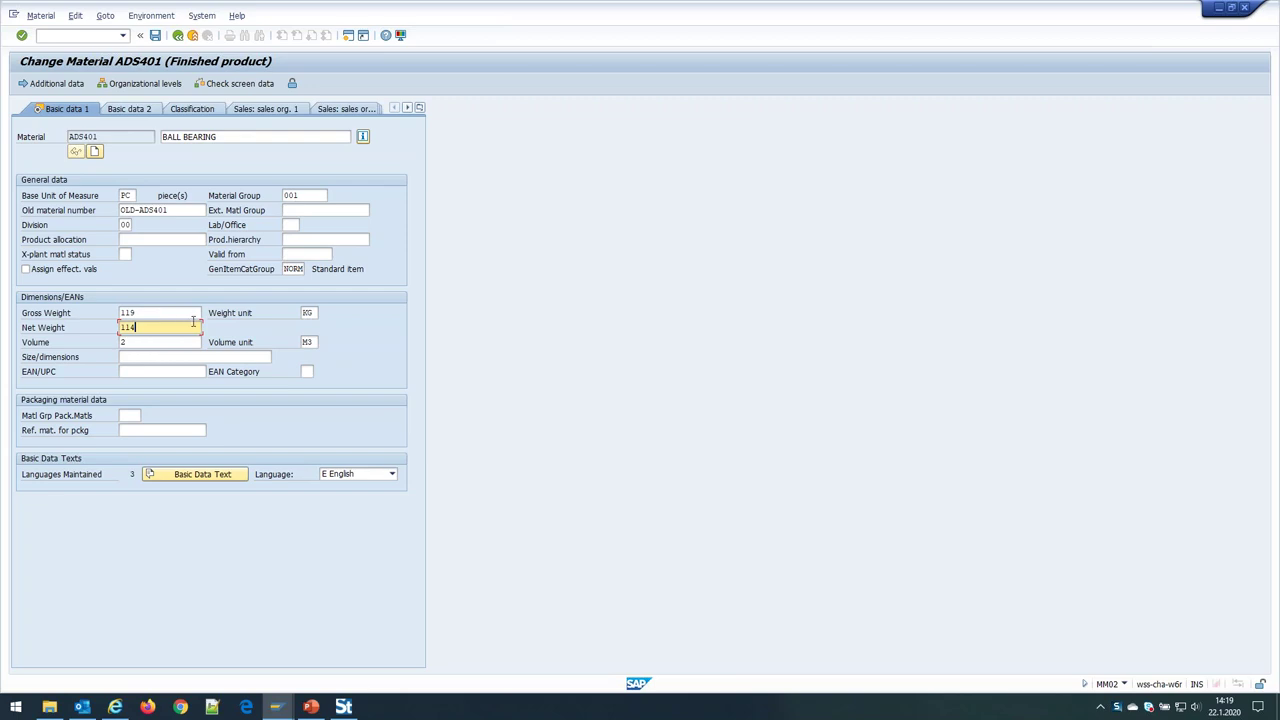
pyautogui.click(311, 312)
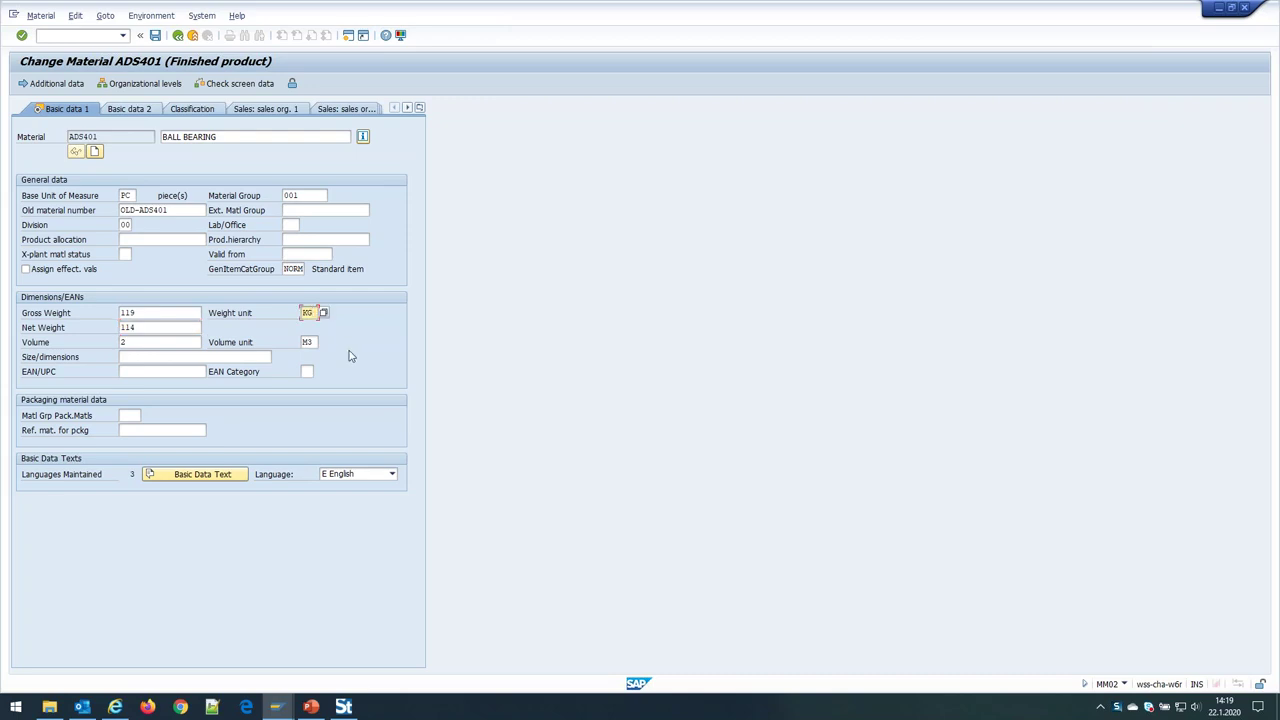
pyautogui.press('BackSpace')
pyautogui.press('Down')
pyautogui.press('Return')
# - Set the basic material to CR35 in the Basic data 2 view, and exit the material back to Winshuttle Studio
pyautogui.click(420, 108)
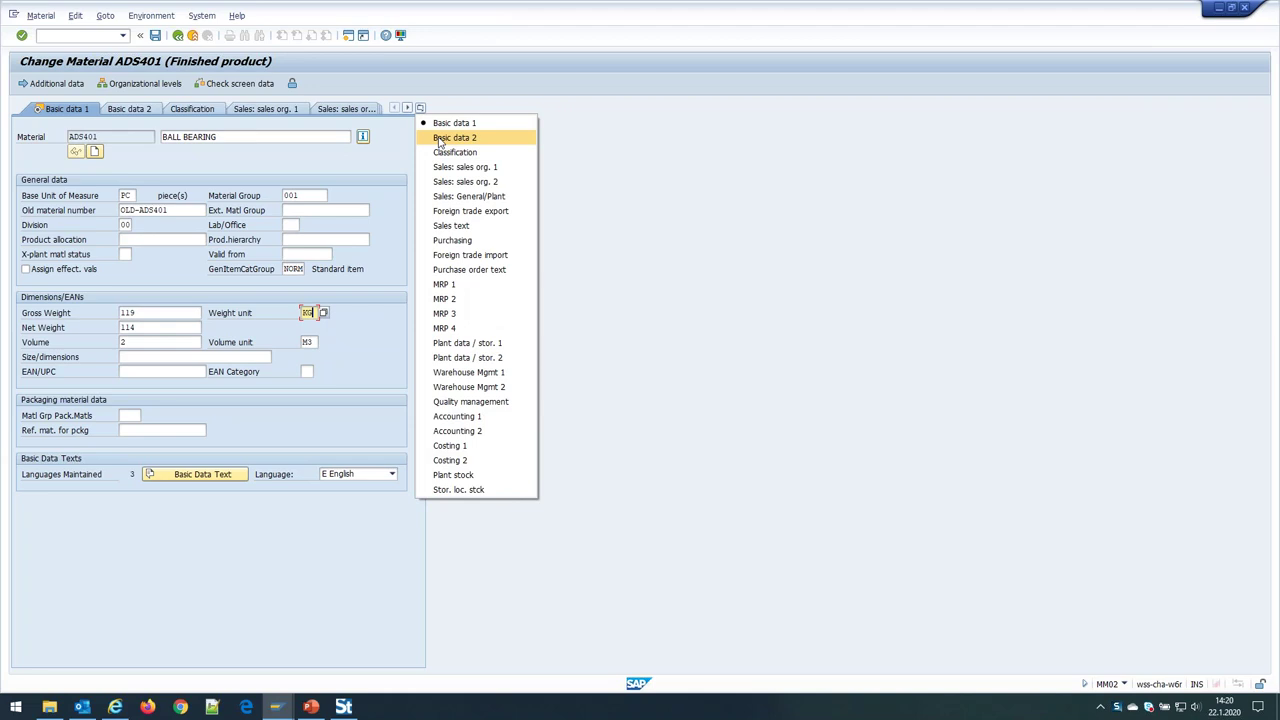
pyautogui.click(441, 138)
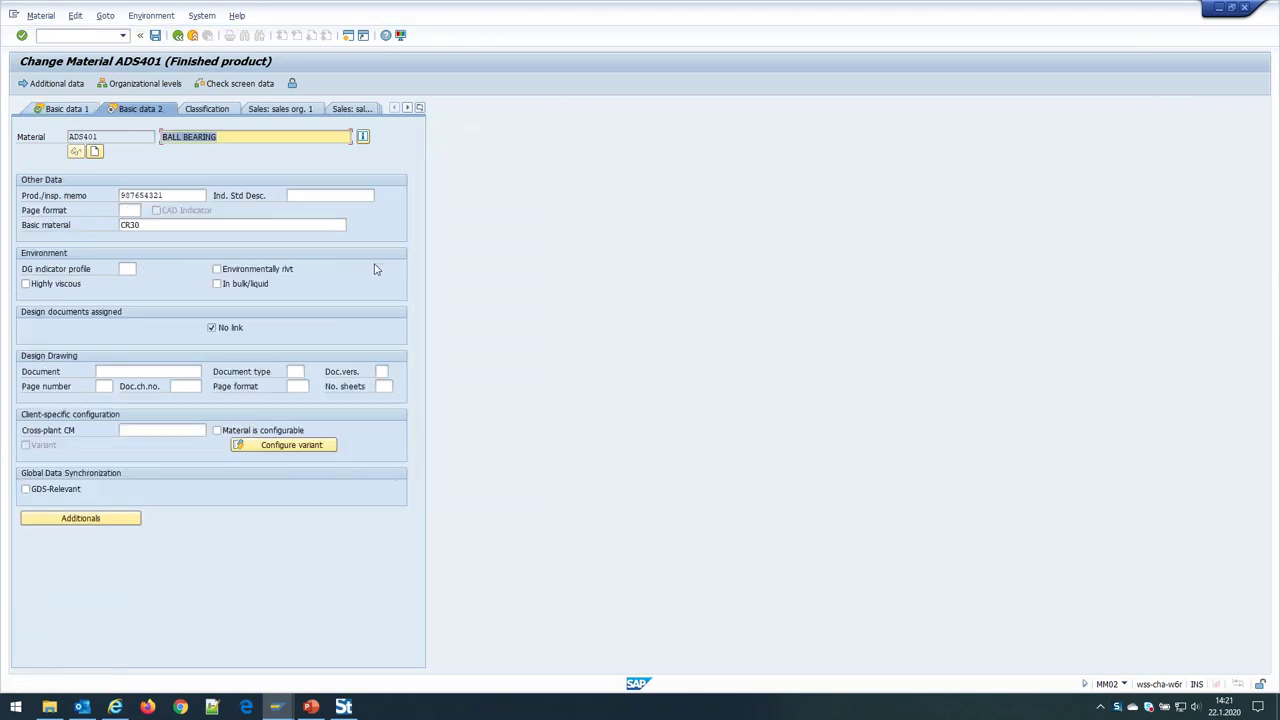
pyautogui.click(165, 225)
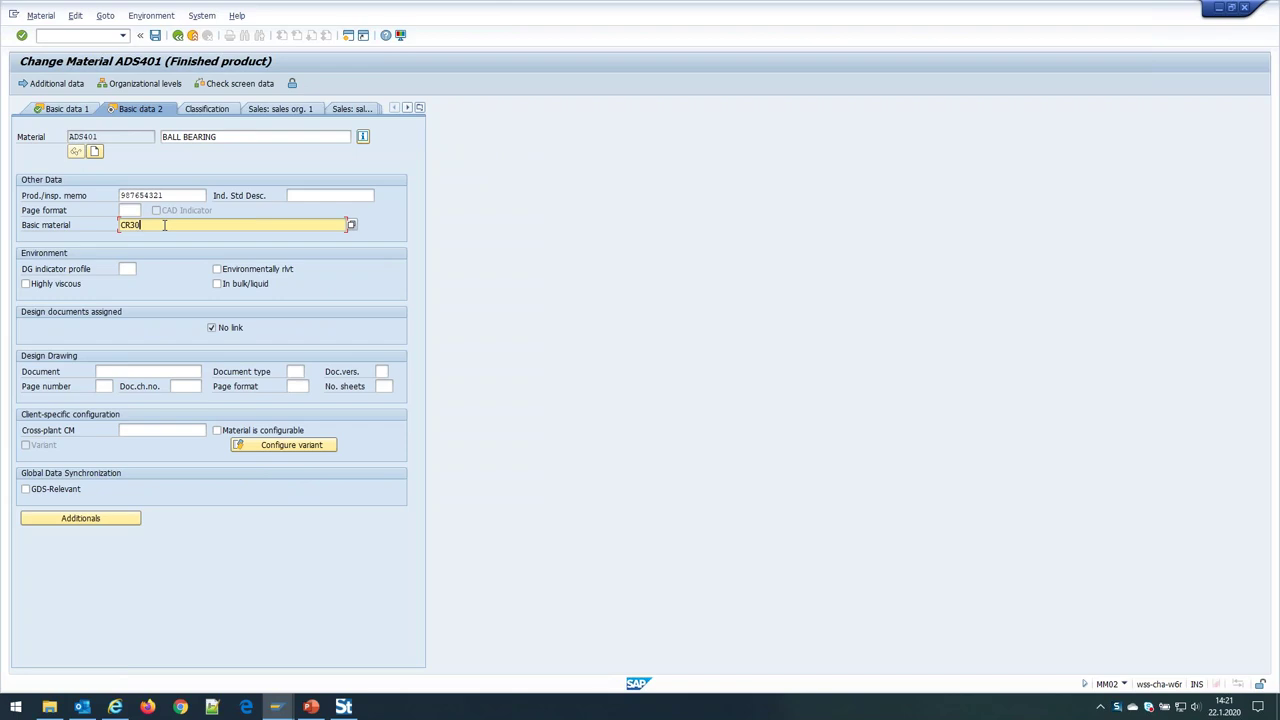
pyautogui.press('BackSpace')
pyautogui.write('5')
pyautogui.click(193, 36)
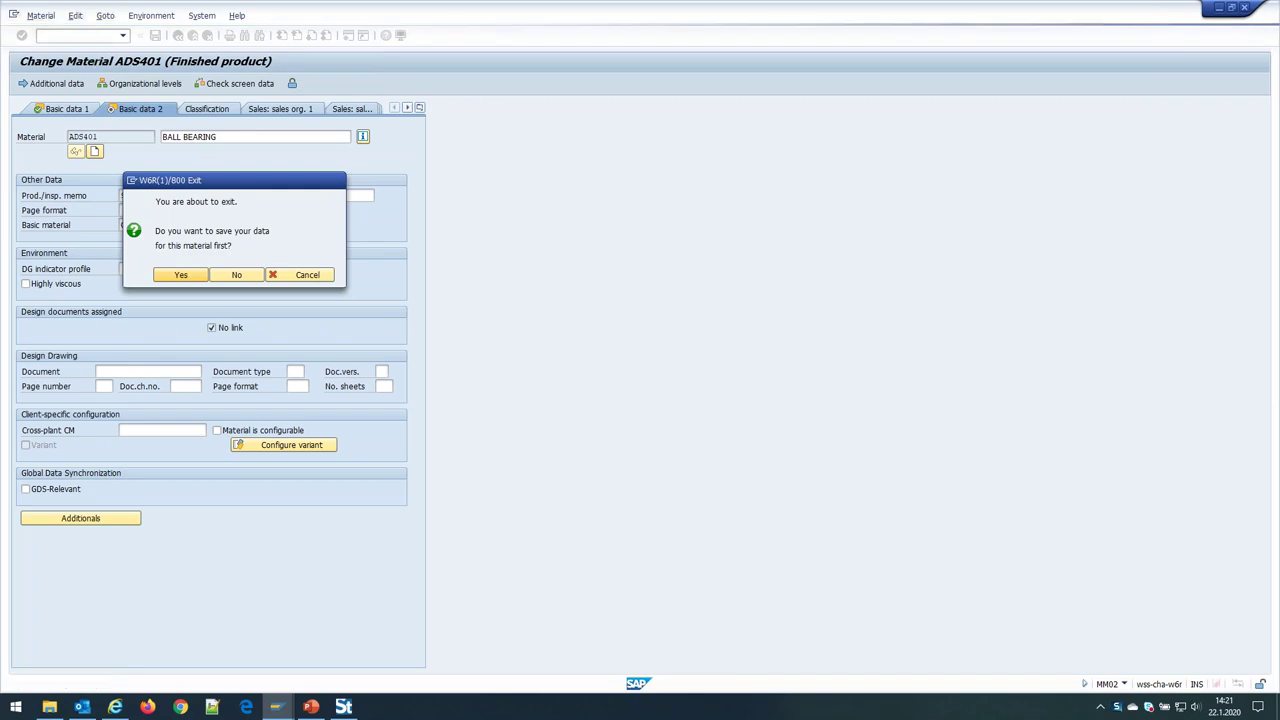
pyautogui.hotkey('alt', 'Tab')
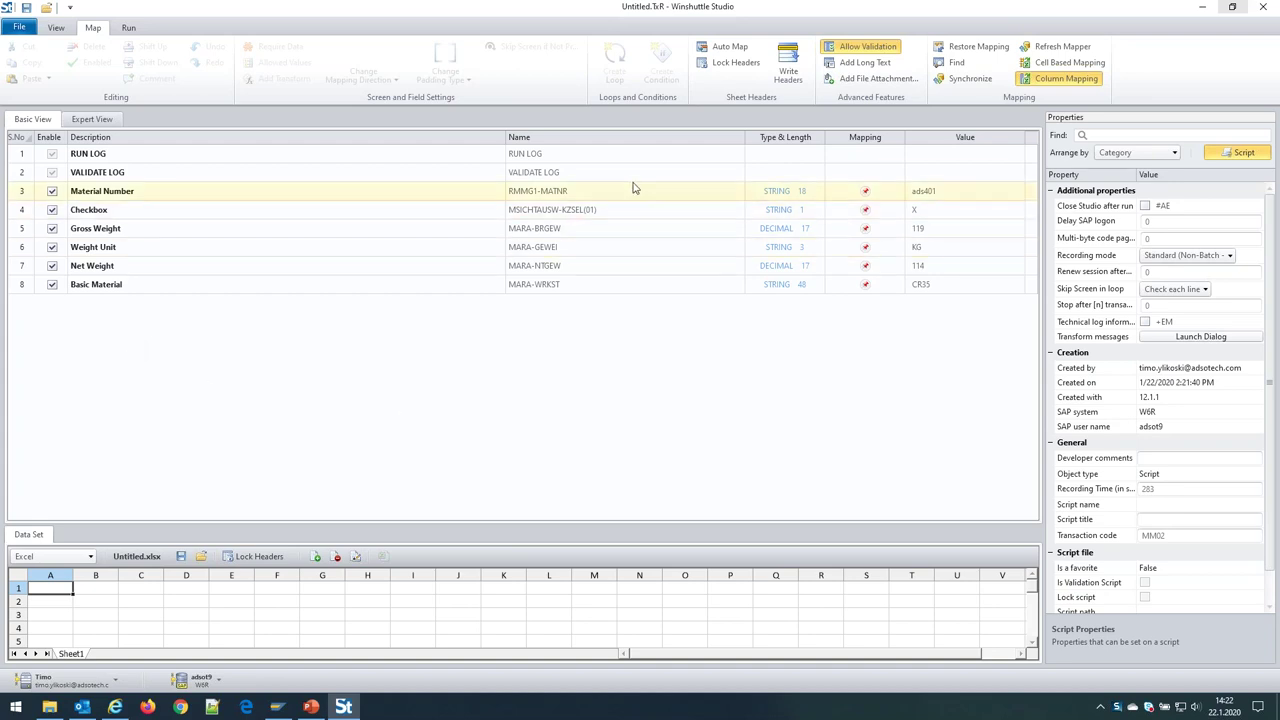
# - Enlarge the data set area below the list of recorded fields to show about twelve sheet rows
pyautogui.click(750, 220)
pyautogui.click(190, 172)
pyautogui.moveTo(252, 524); pyautogui.dragTo(243, 428)
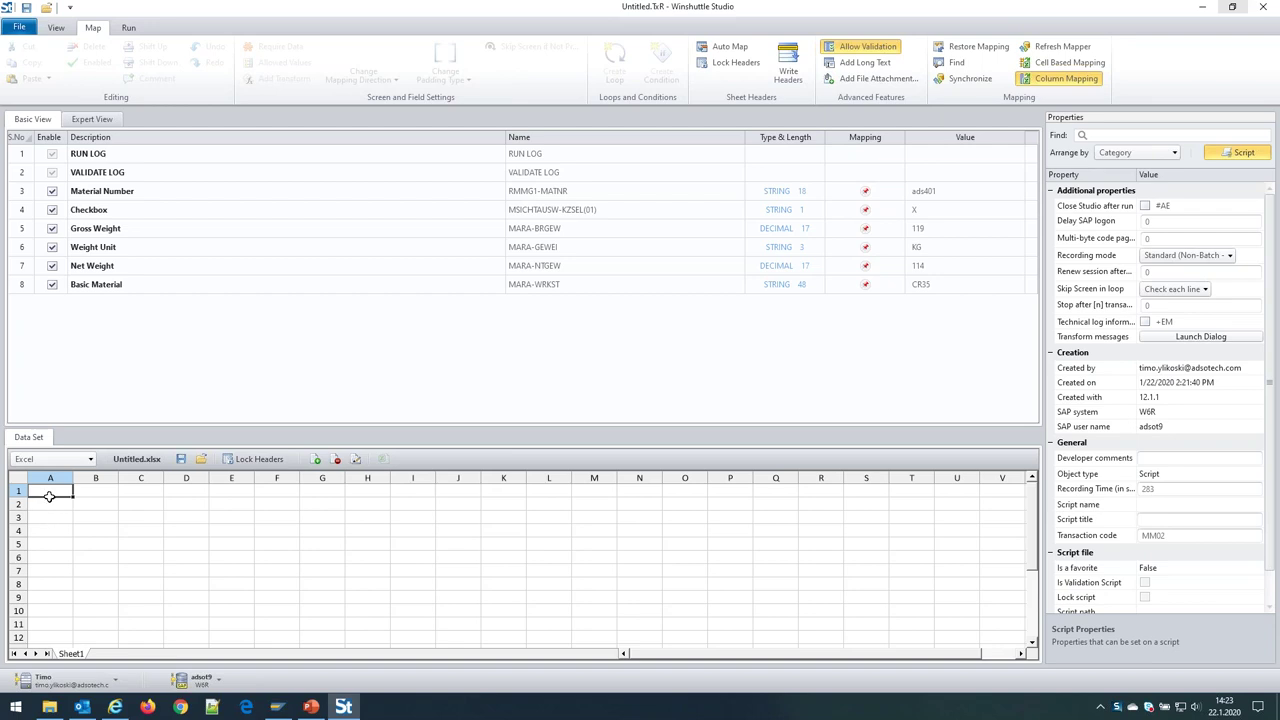
# - Map the Material Number field to column A of the data set sheet
pyautogui.click(50, 526)
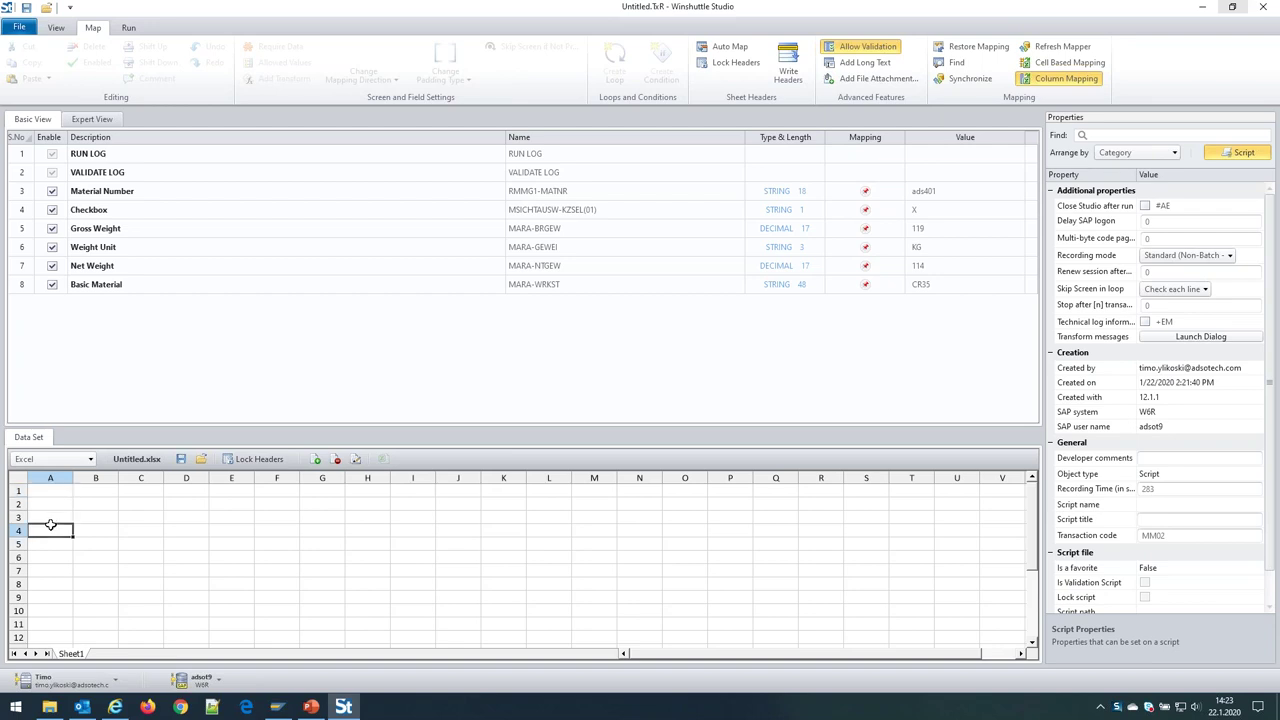
pyautogui.moveTo(50, 526); pyautogui.dragTo(144, 198)
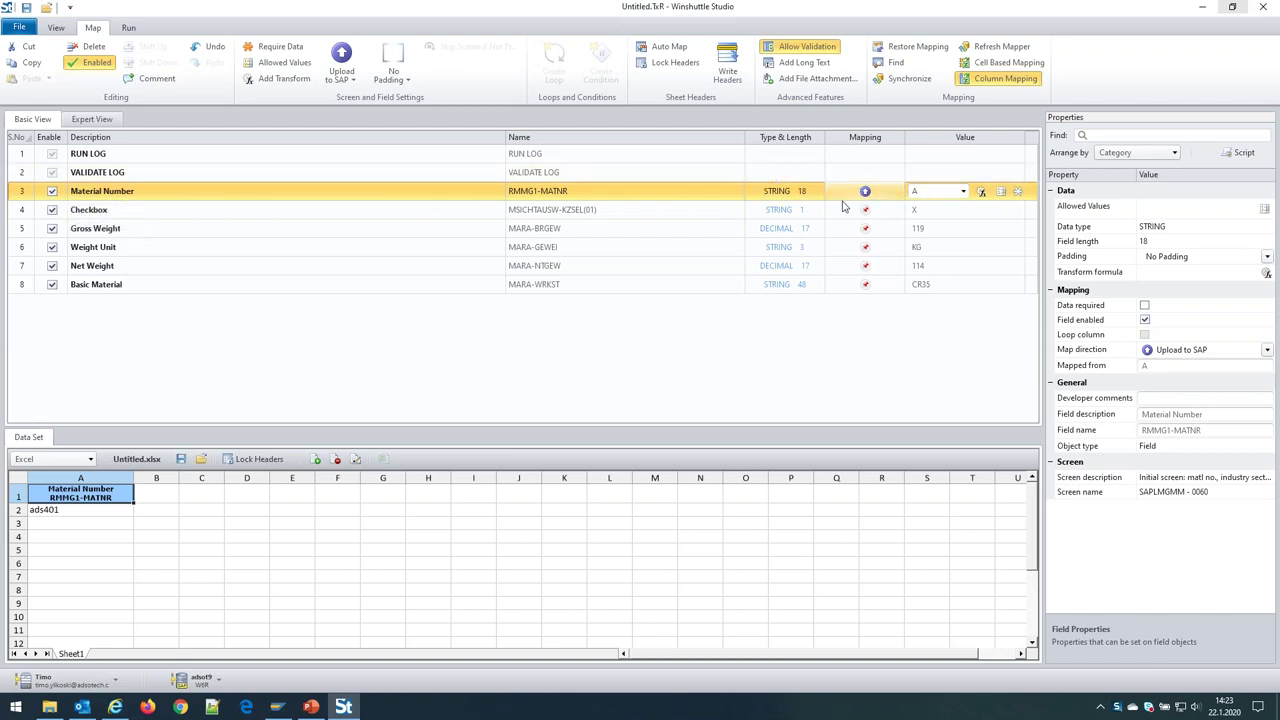
pyautogui.click(913, 190)
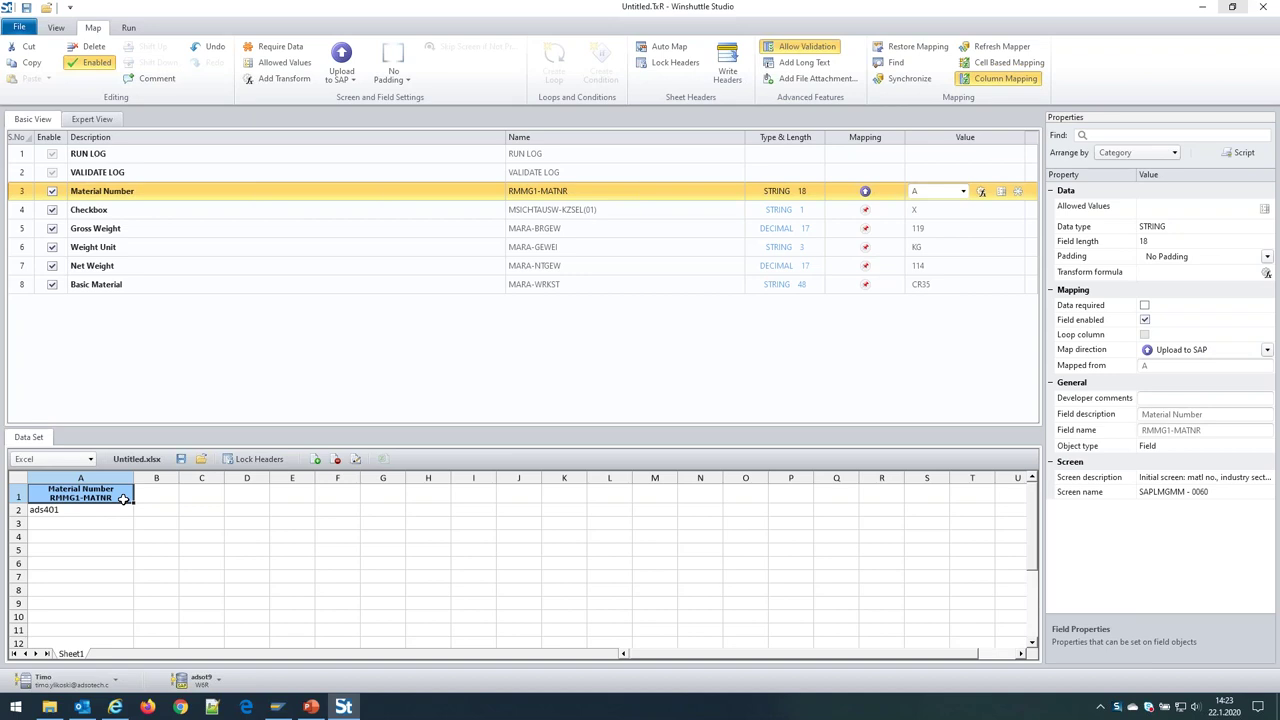
pyautogui.click(94, 511)
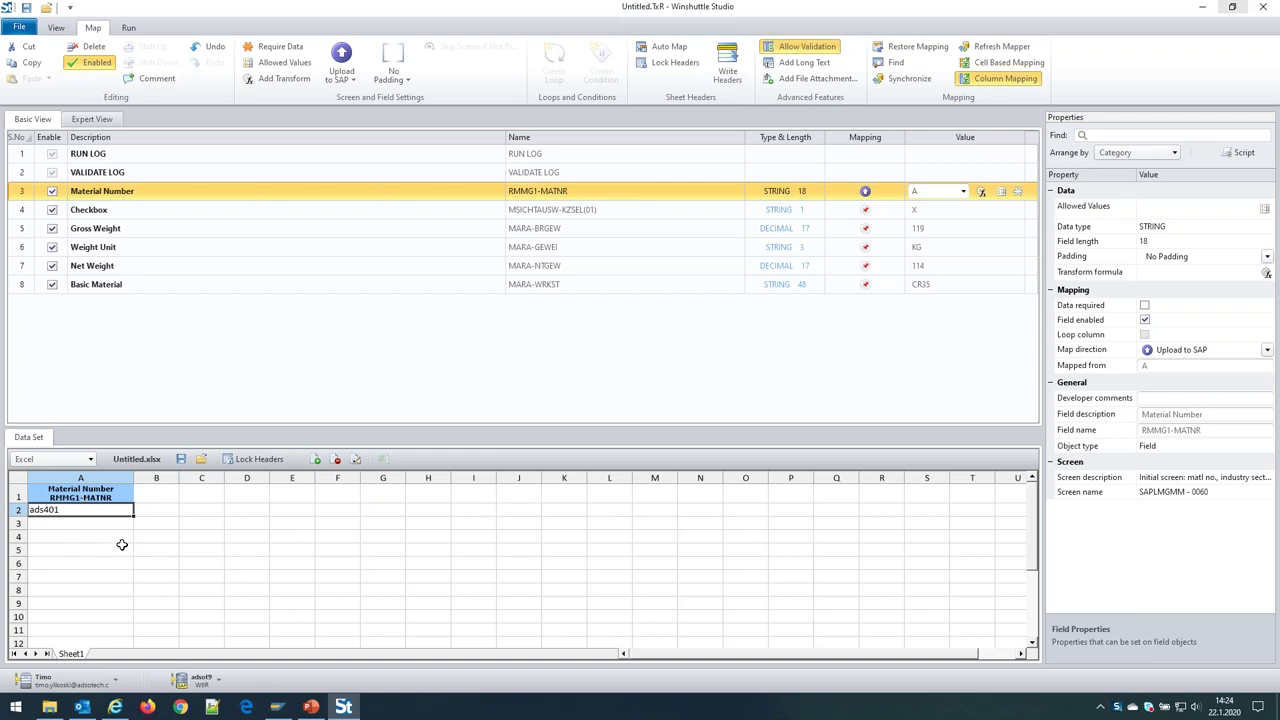
# - Map sheet column B to the Net Weight field and column C to the Gross Weight field
pyautogui.click(164, 496)
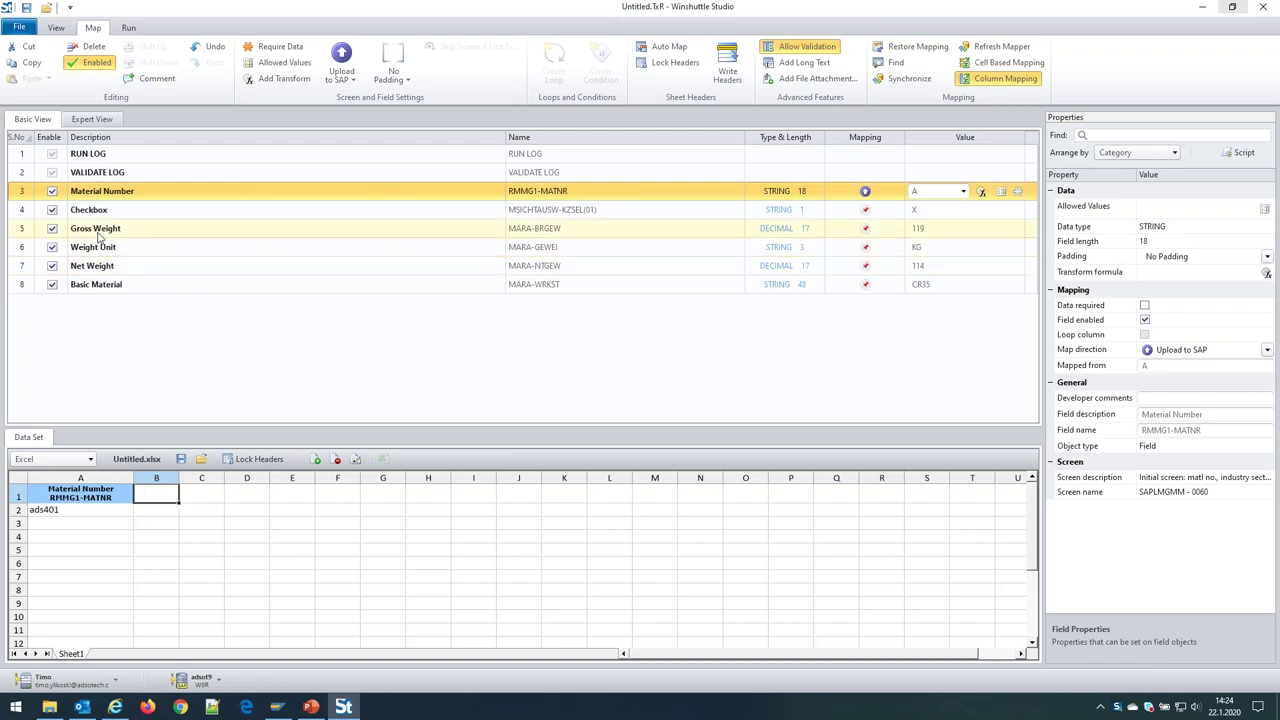
pyautogui.moveTo(165, 493); pyautogui.dragTo(92, 267)
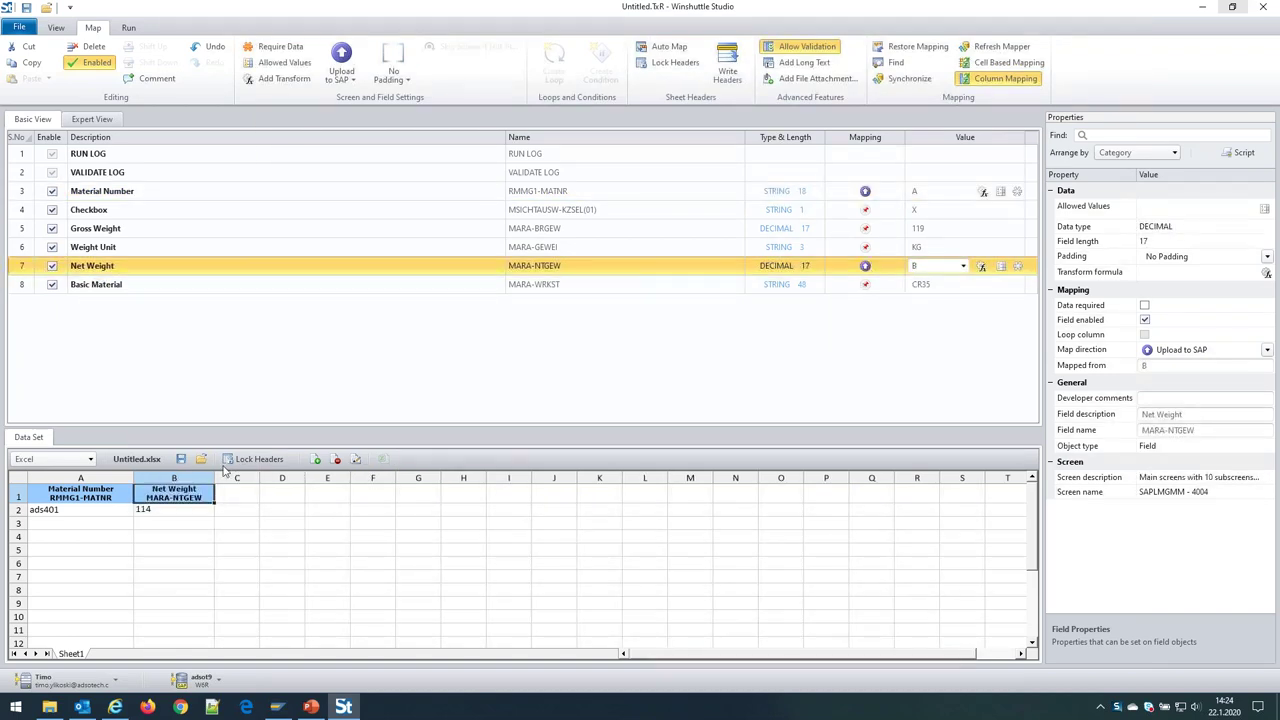
pyautogui.click(241, 494)
pyautogui.moveTo(241, 494); pyautogui.dragTo(106, 232)
# - Map sheet column D to the Weight Unit field and column E to the Basic Material field
pyautogui.click(340, 494)
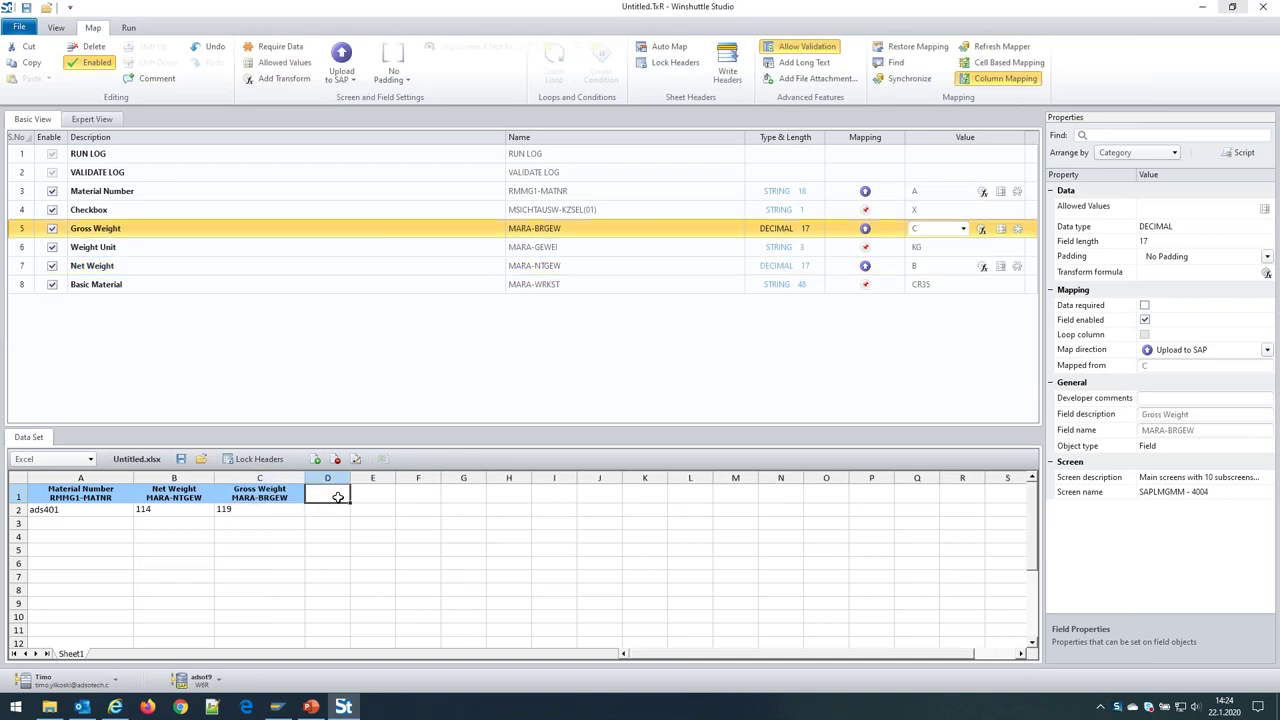
pyautogui.moveTo(226, 393); pyautogui.dragTo(106, 250)
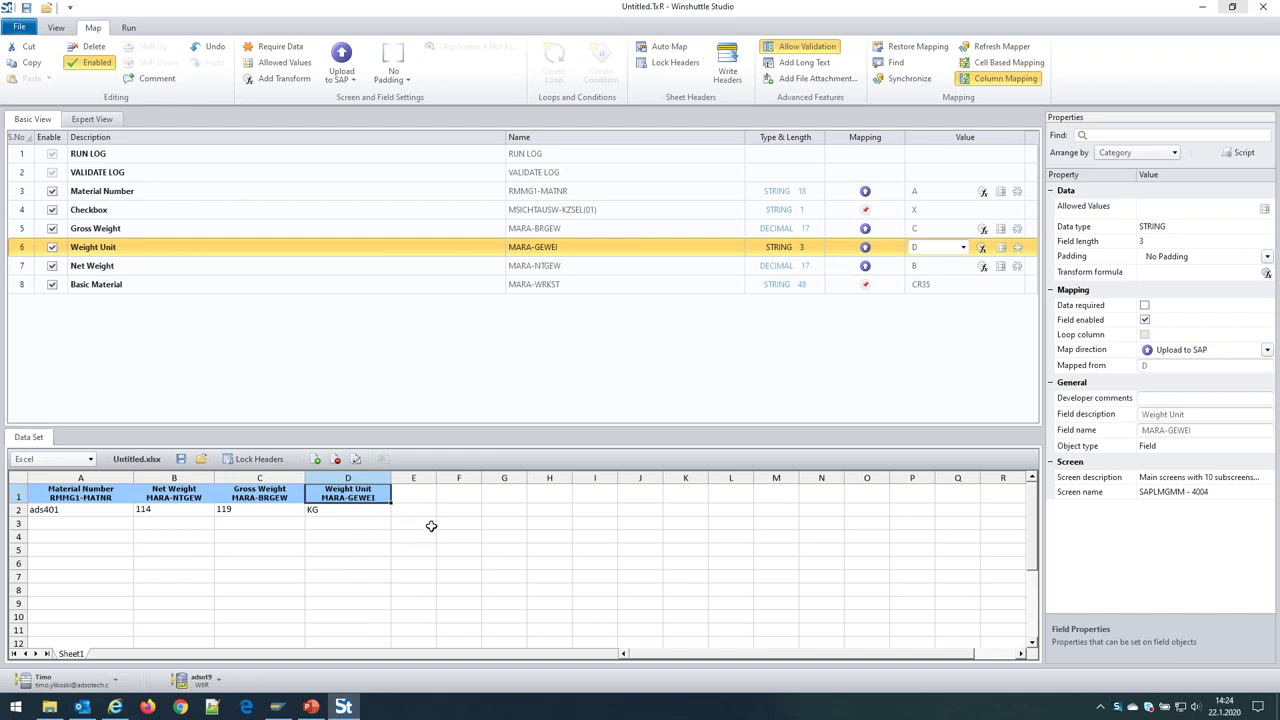
pyautogui.click(417, 494)
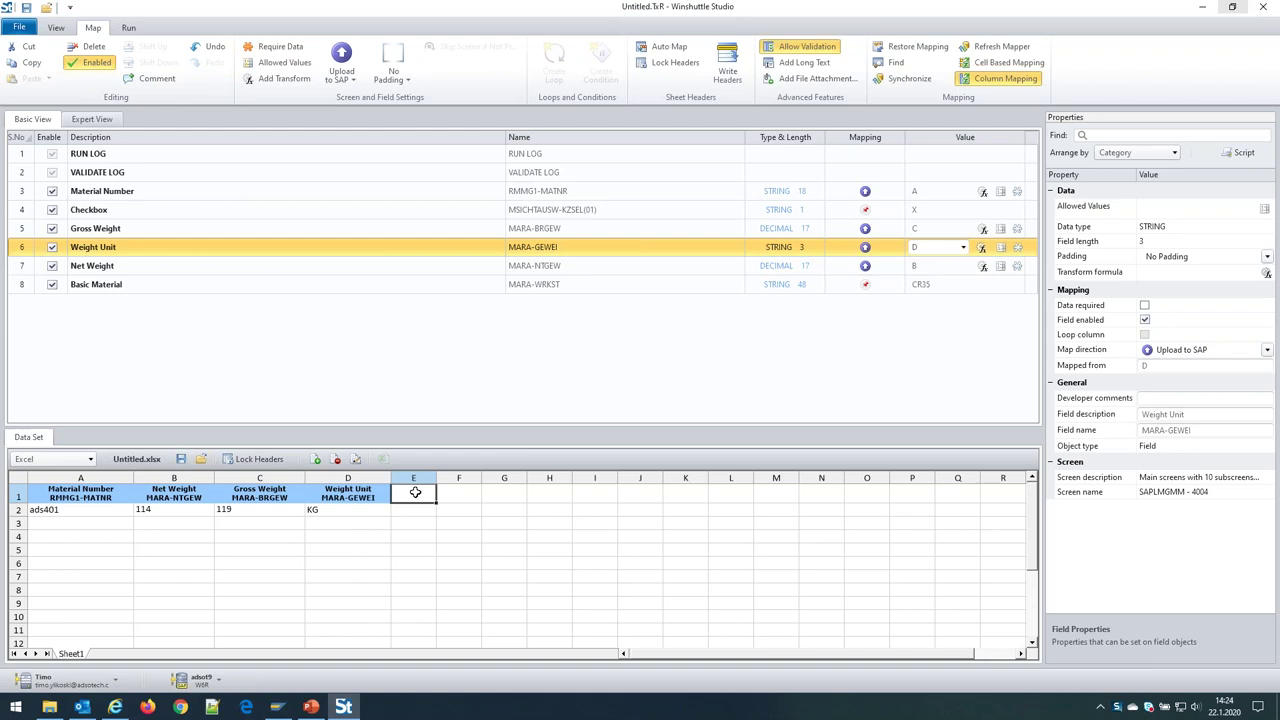
pyautogui.moveTo(415, 492); pyautogui.dragTo(86, 290)
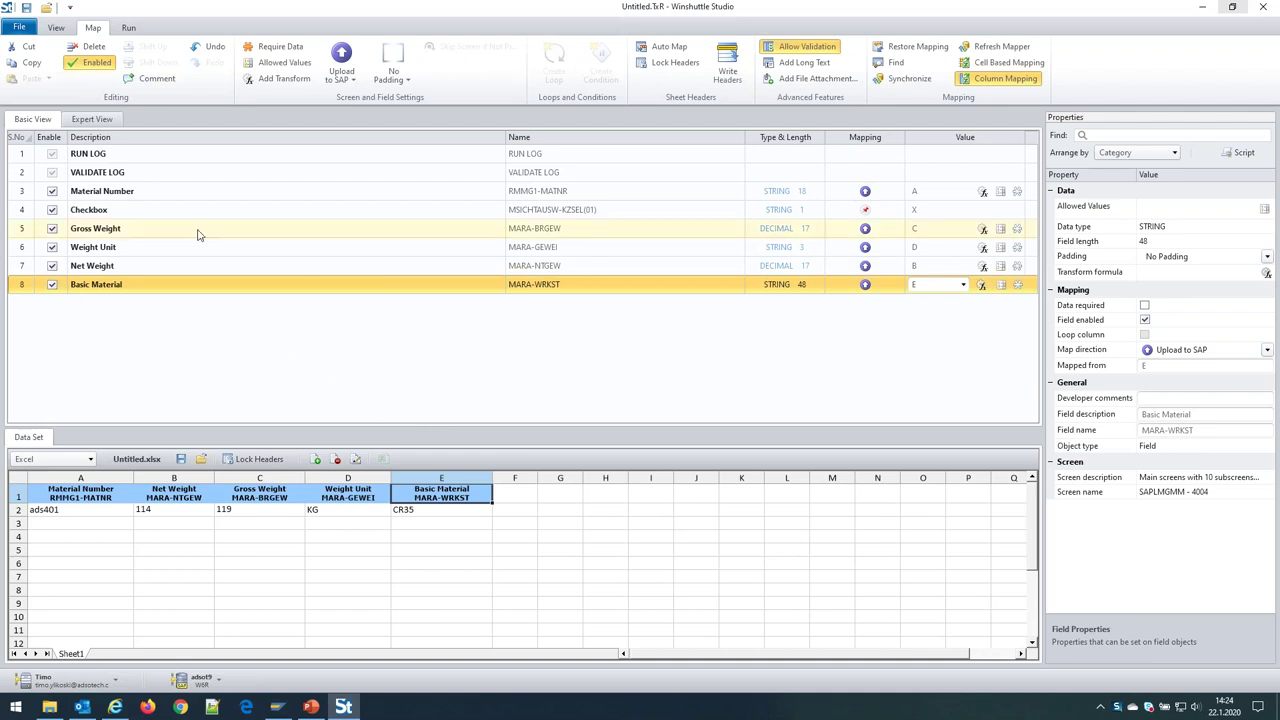
# - Check the Checkbox field's mapping, and slightly narrow columns A, B and C of the data set sheet
pyautogui.click(145, 209)
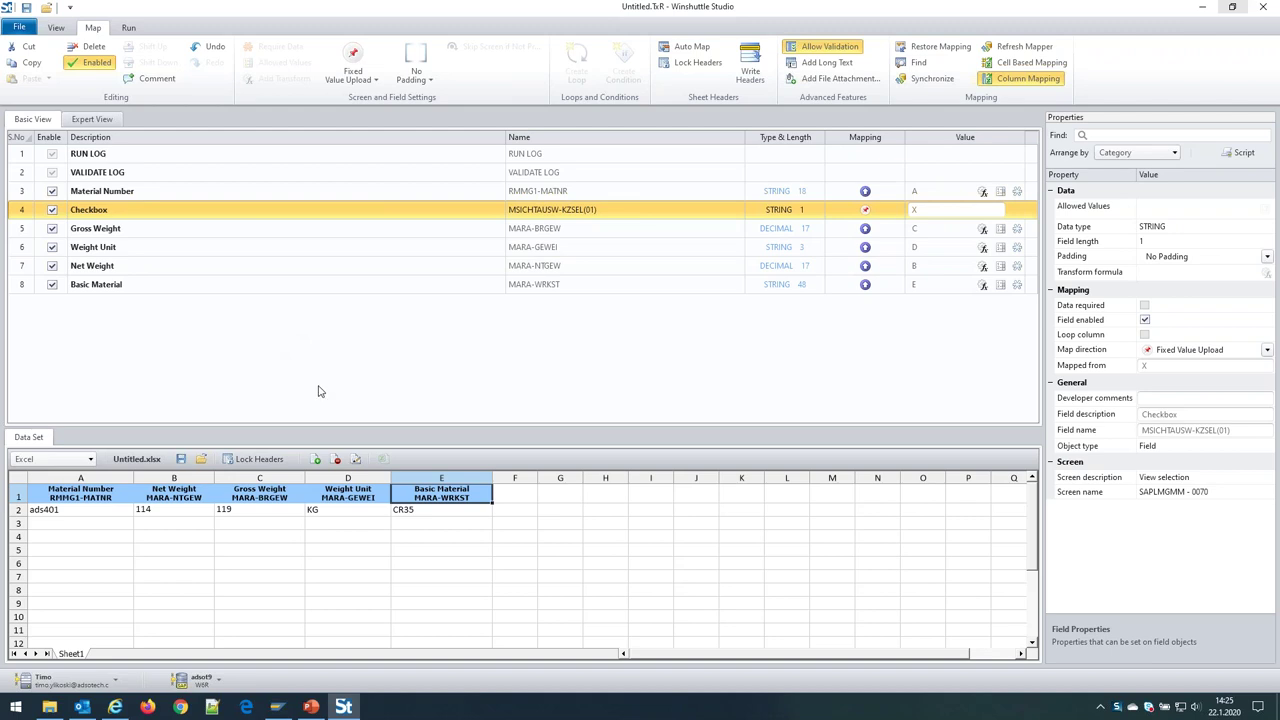
pyautogui.click(166, 284)
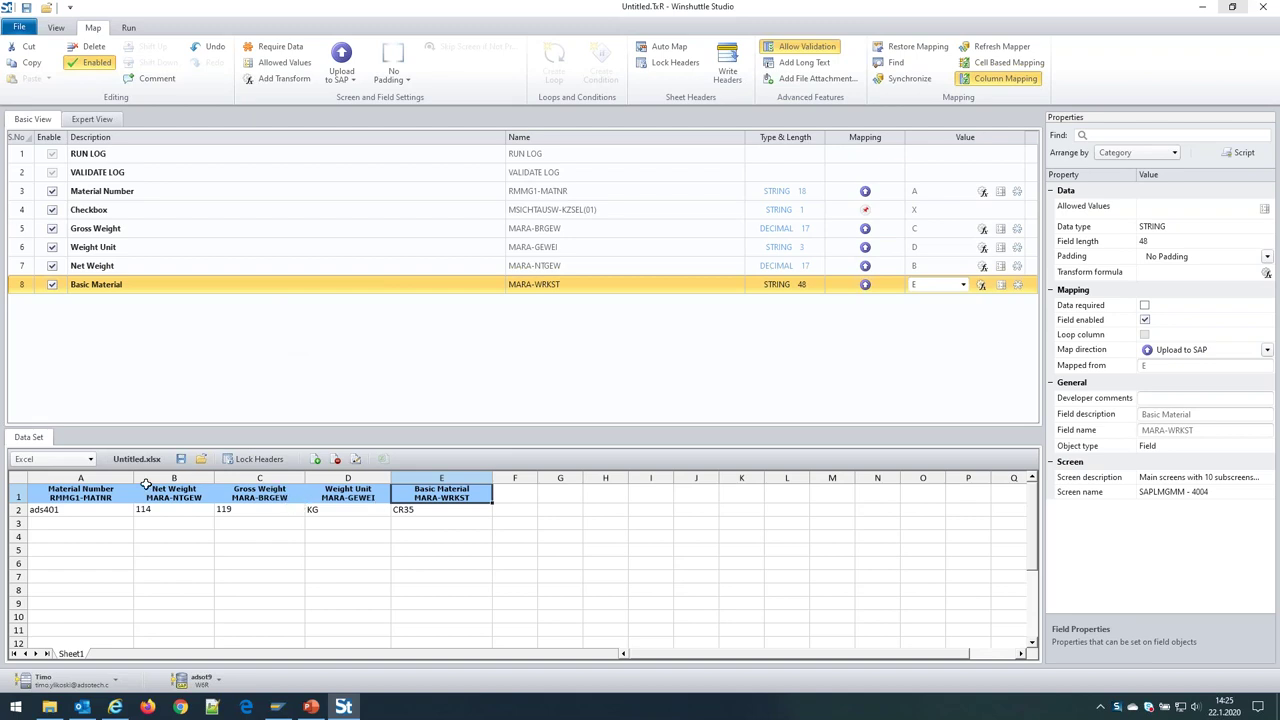
pyautogui.moveTo(133, 480); pyautogui.dragTo(118, 480)
pyautogui.moveTo(197, 481); pyautogui.dragTo(191, 481)
pyautogui.moveTo(282, 479); pyautogui.dragTo(276, 479)
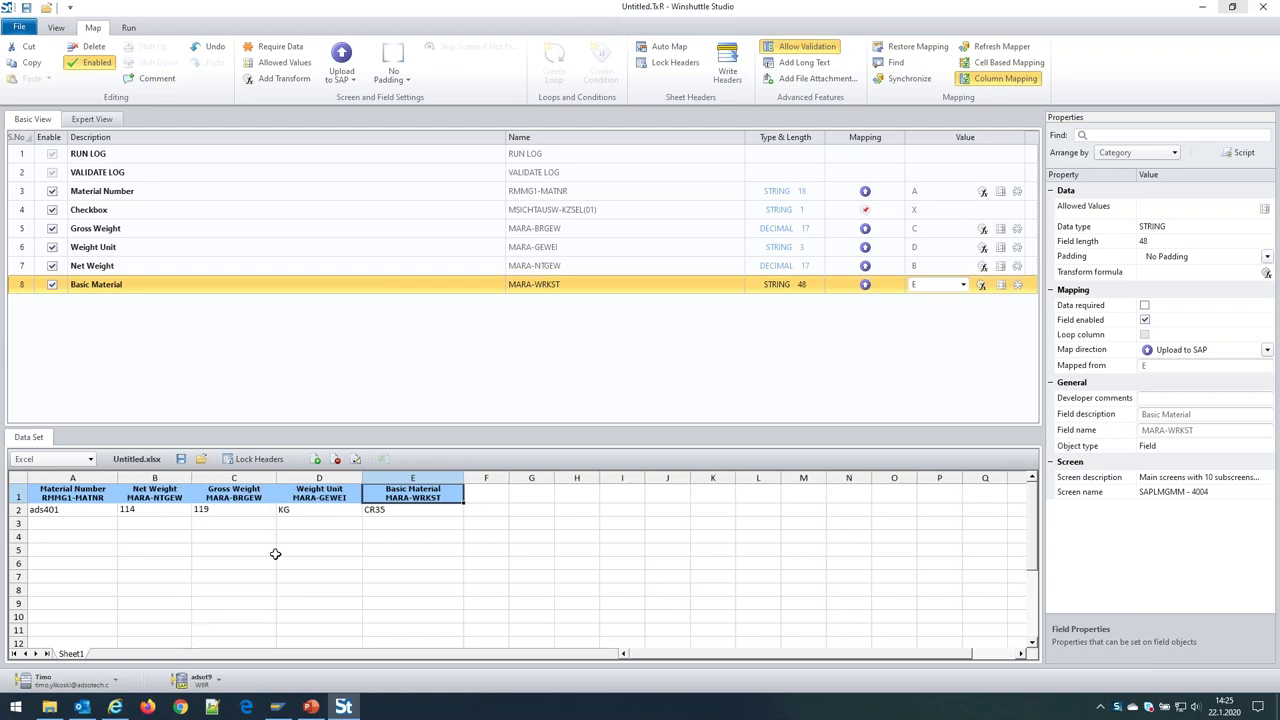
# - Shorten the column A header in the data set sheet to "Material"
pyautogui.click(93, 494)
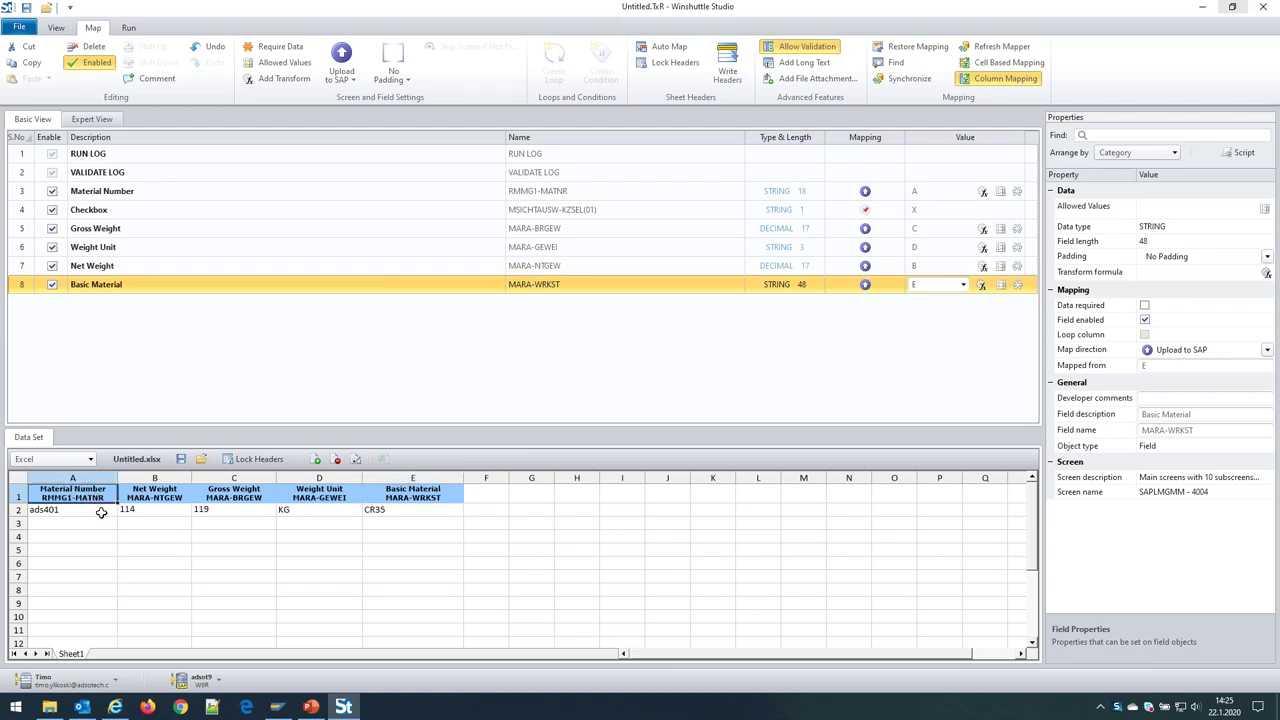
pyautogui.doubleClick(112, 497)
pyautogui.moveTo(112, 497); pyautogui.dragTo(77, 489)
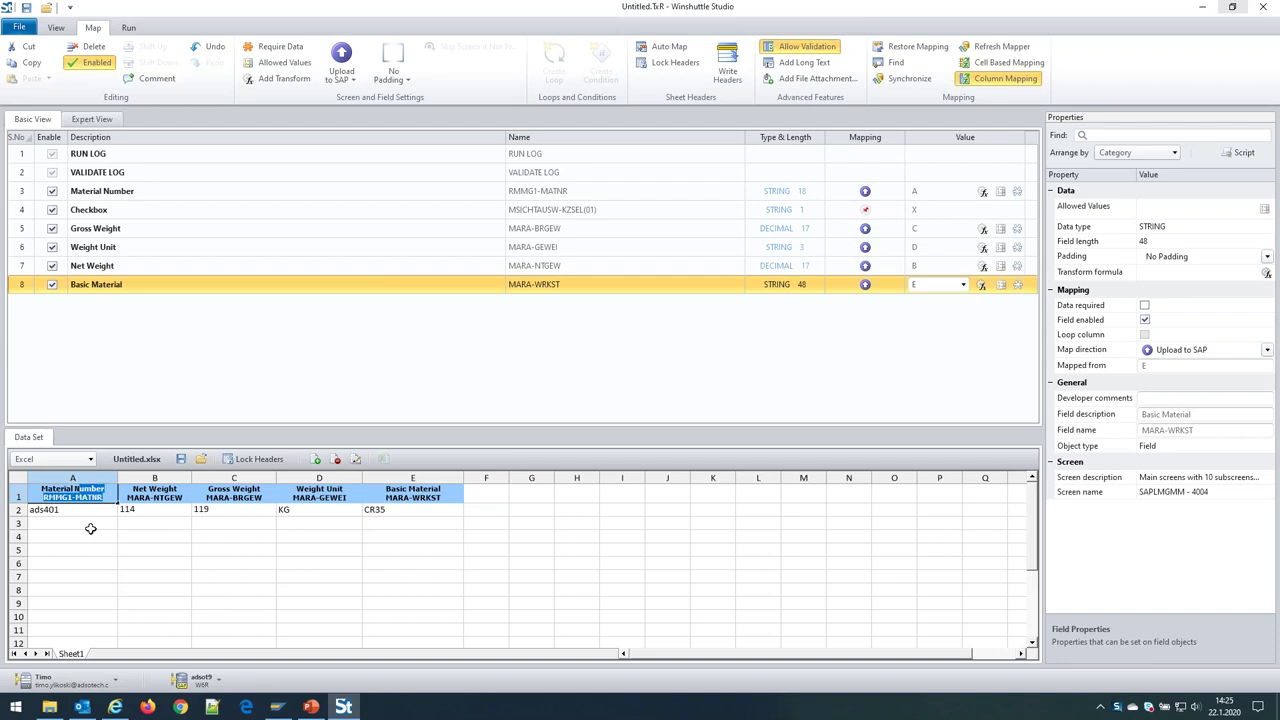
pyautogui.press('BackSpace')
pyautogui.press('BackSpace')
pyautogui.press('BackSpace')
pyautogui.press('Return')
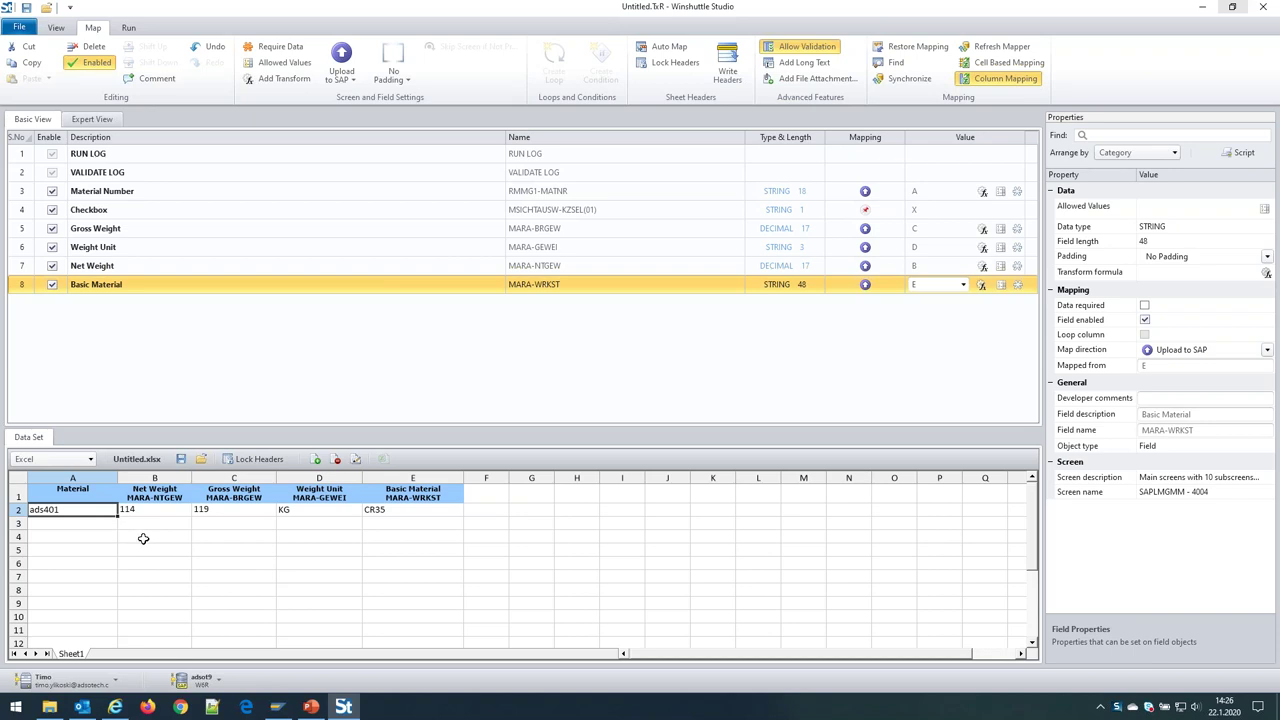
# - Review the sheet's mapped columns and the RUN LOG row, and widen column F of the data set sheet
pyautogui.moveTo(172, 492); pyautogui.dragTo(164, 528)
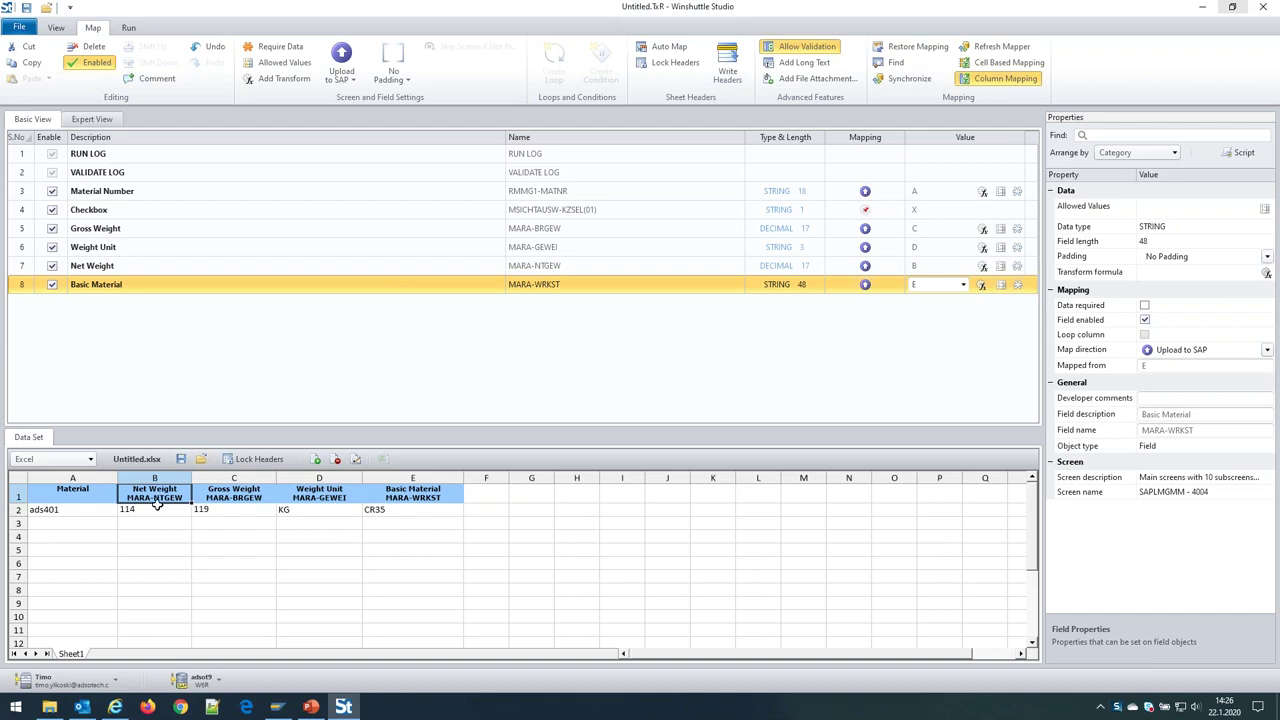
pyautogui.click(399, 510)
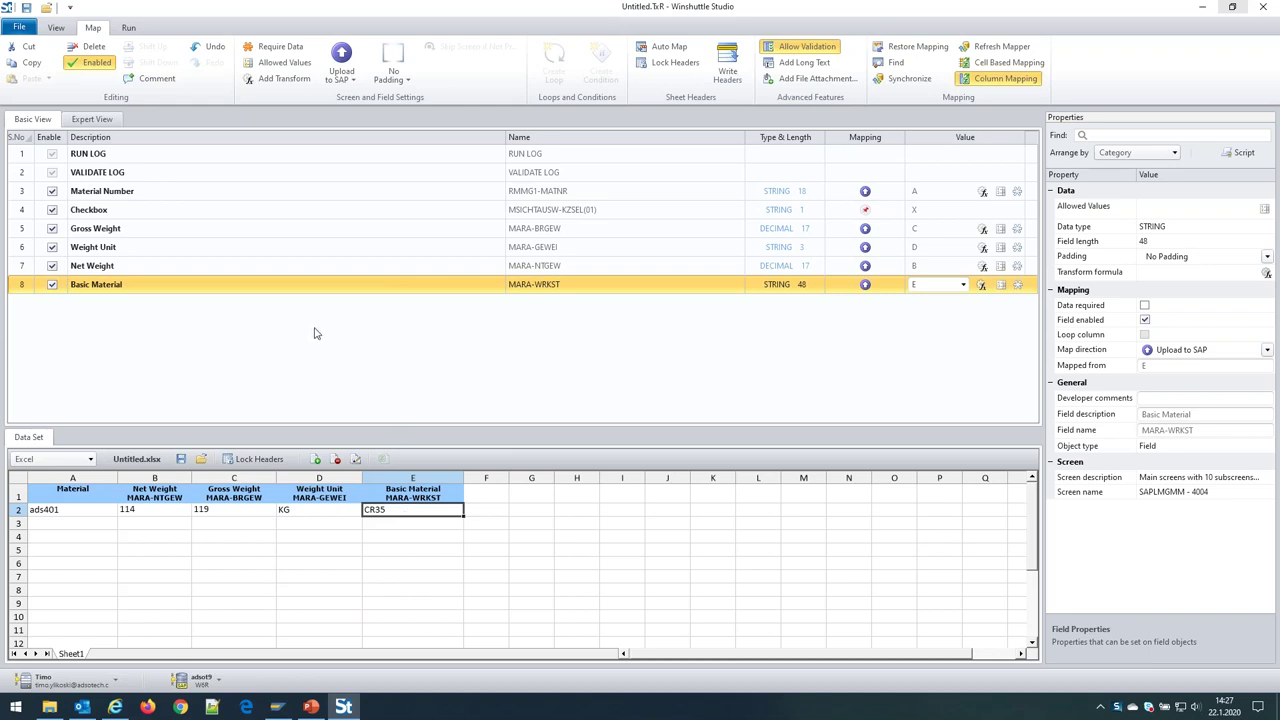
pyautogui.click(170, 158)
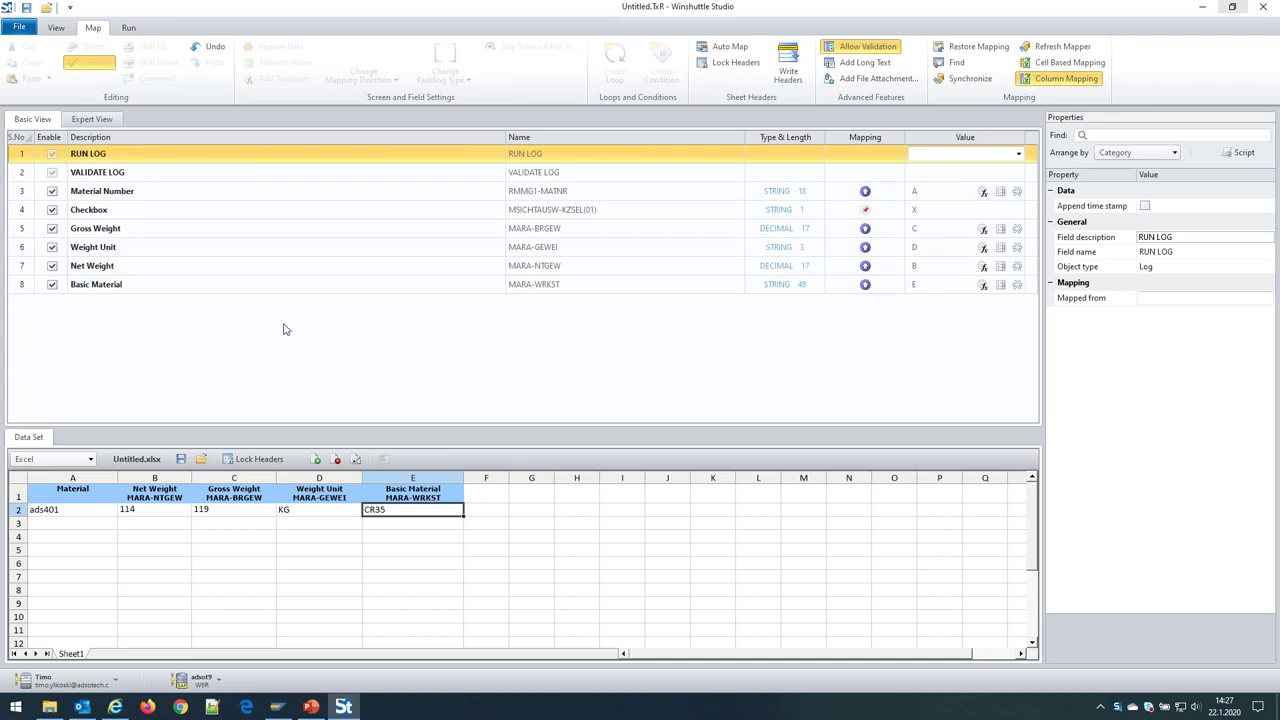
pyautogui.moveTo(509, 481); pyautogui.dragTo(644, 481)
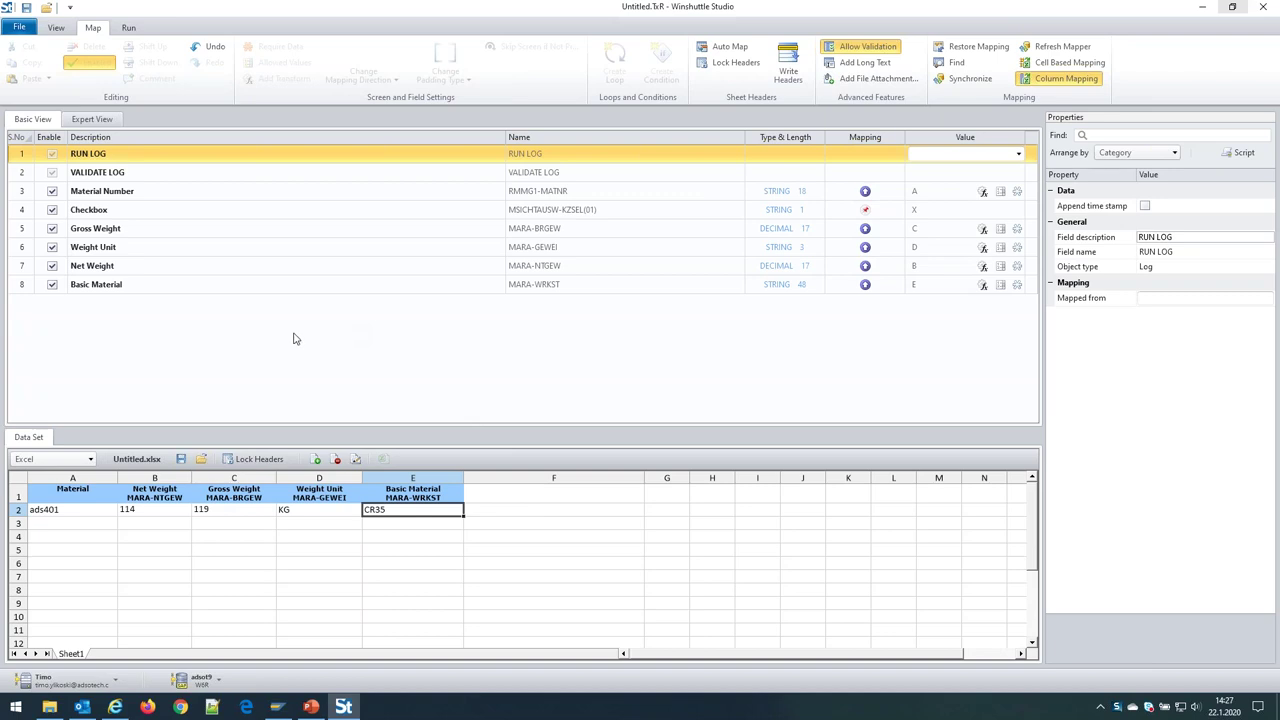
# - Open the run view and save the data file as MM02_20200122_142800.xlsx and the script as MM02_20200122_142800
pyautogui.click(128, 29)
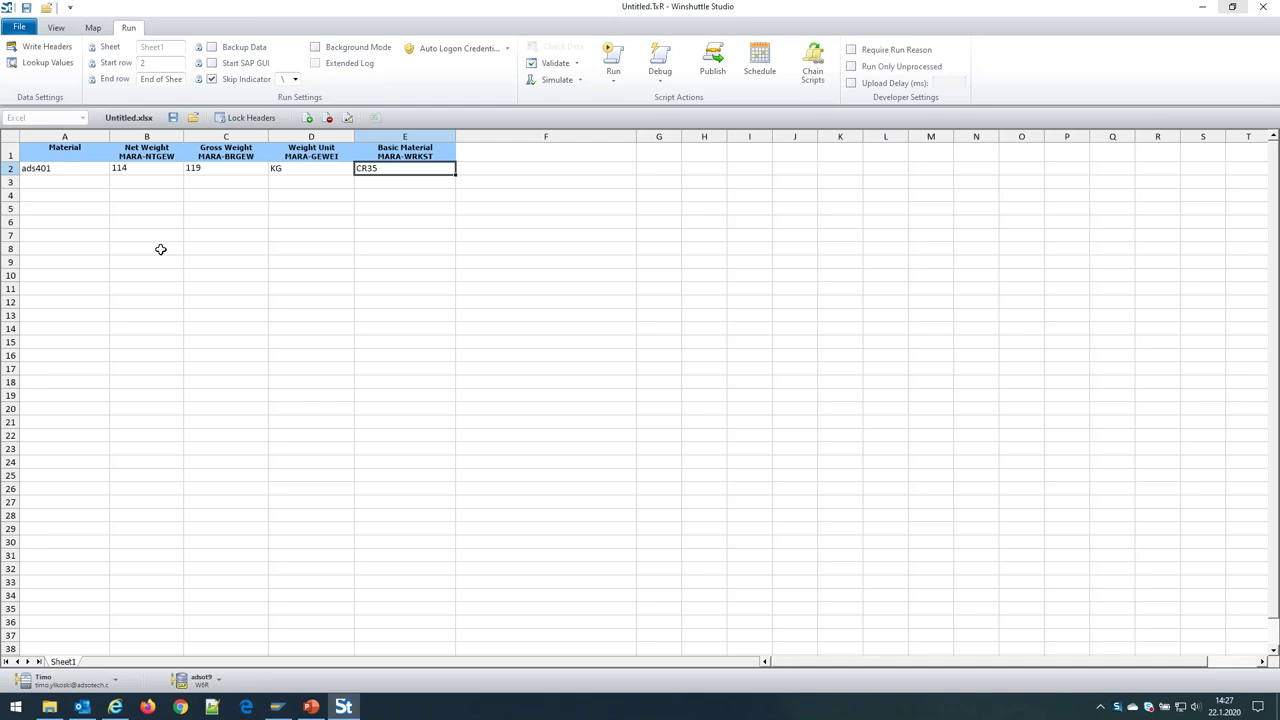
pyautogui.click(26, 9)
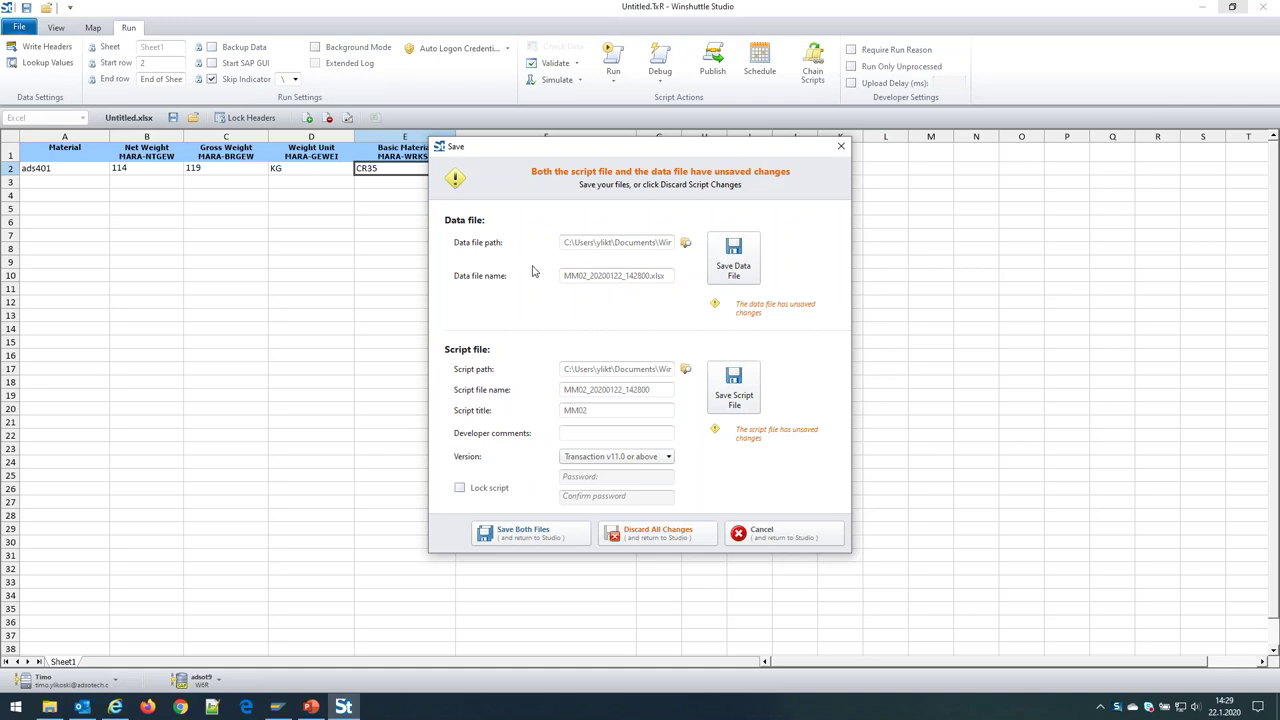
pyautogui.click(666, 275)
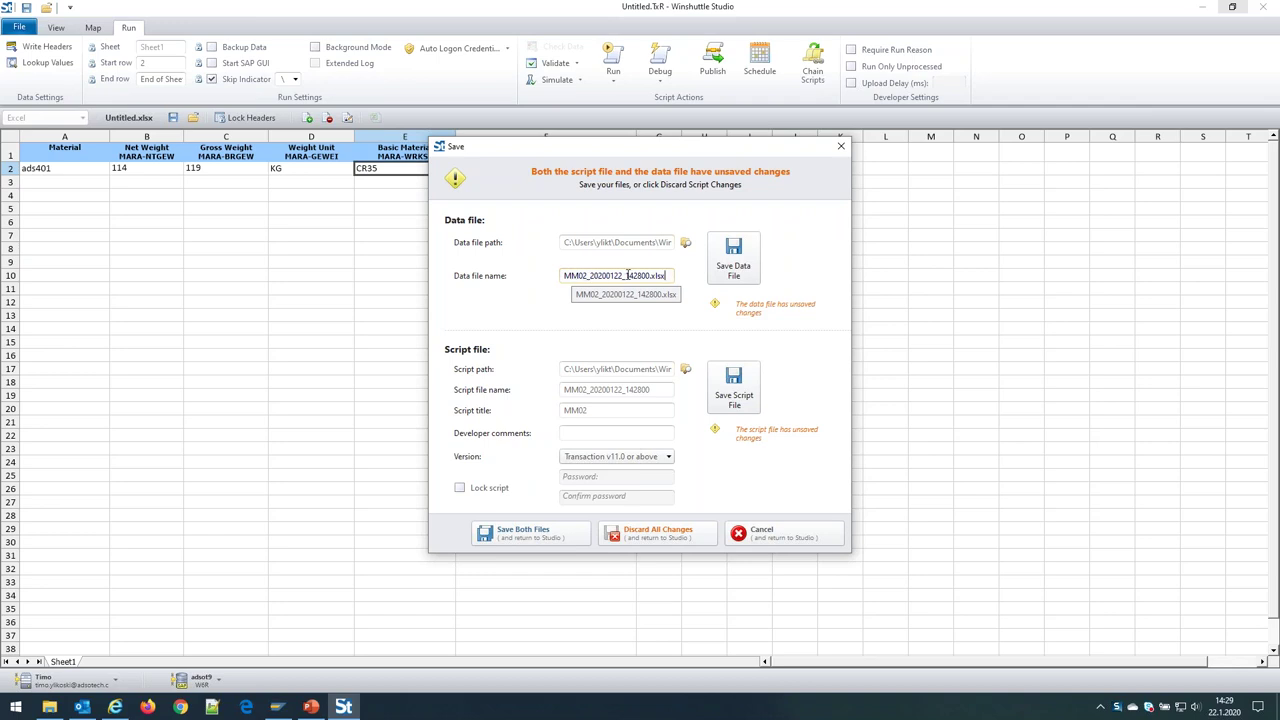
pyautogui.click(727, 259)
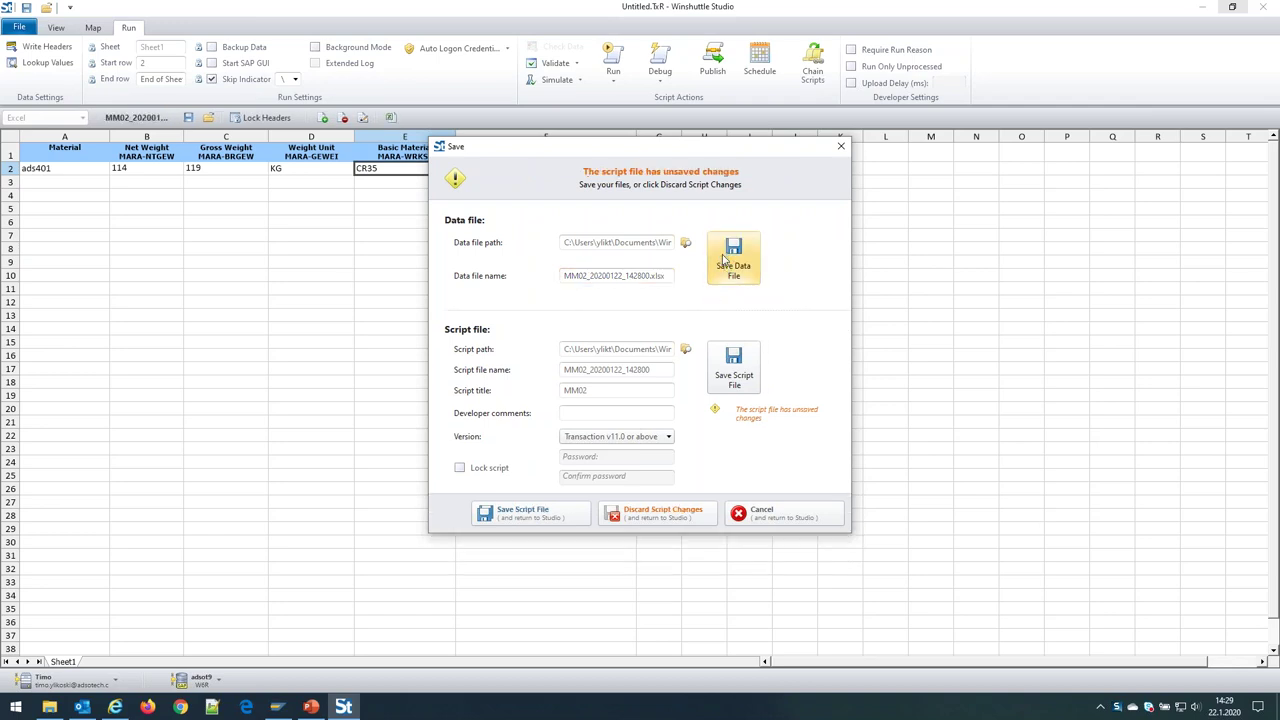
pyautogui.click(725, 372)
pyautogui.click(725, 372)
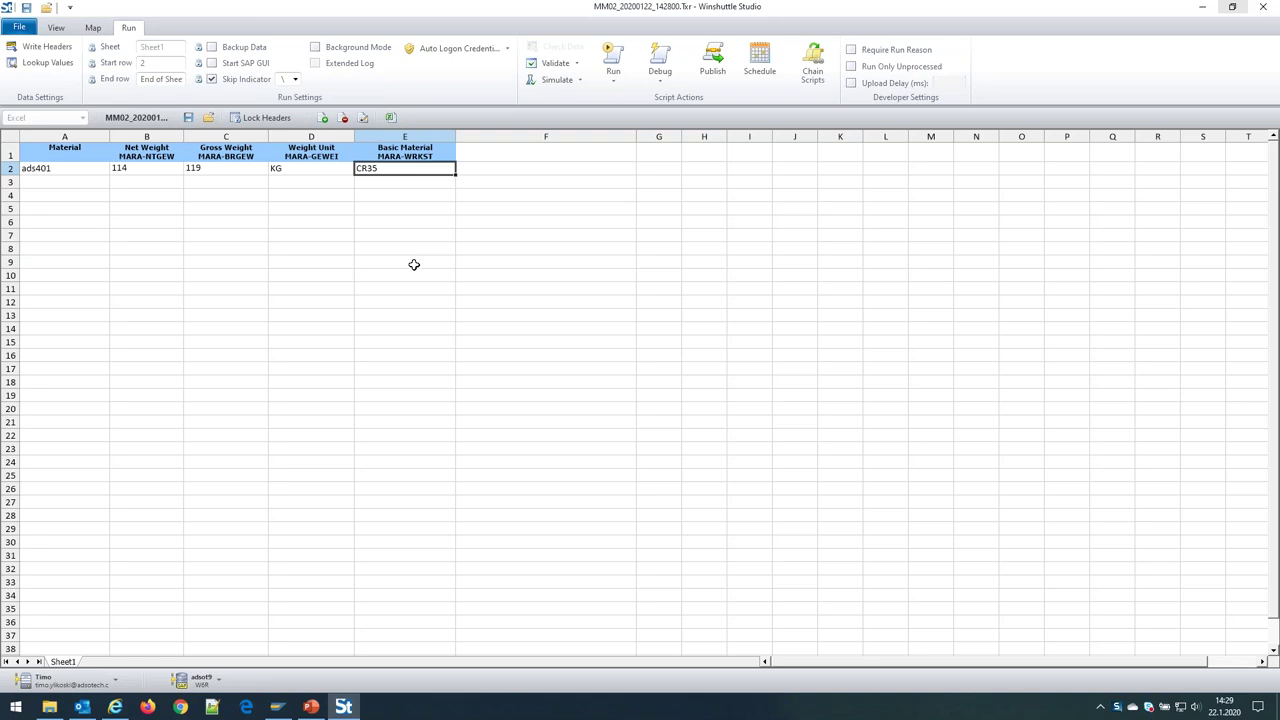
# - Fill the Material column down from ads401 through row 6, giving ads402 to ads405
pyautogui.click(86, 168)
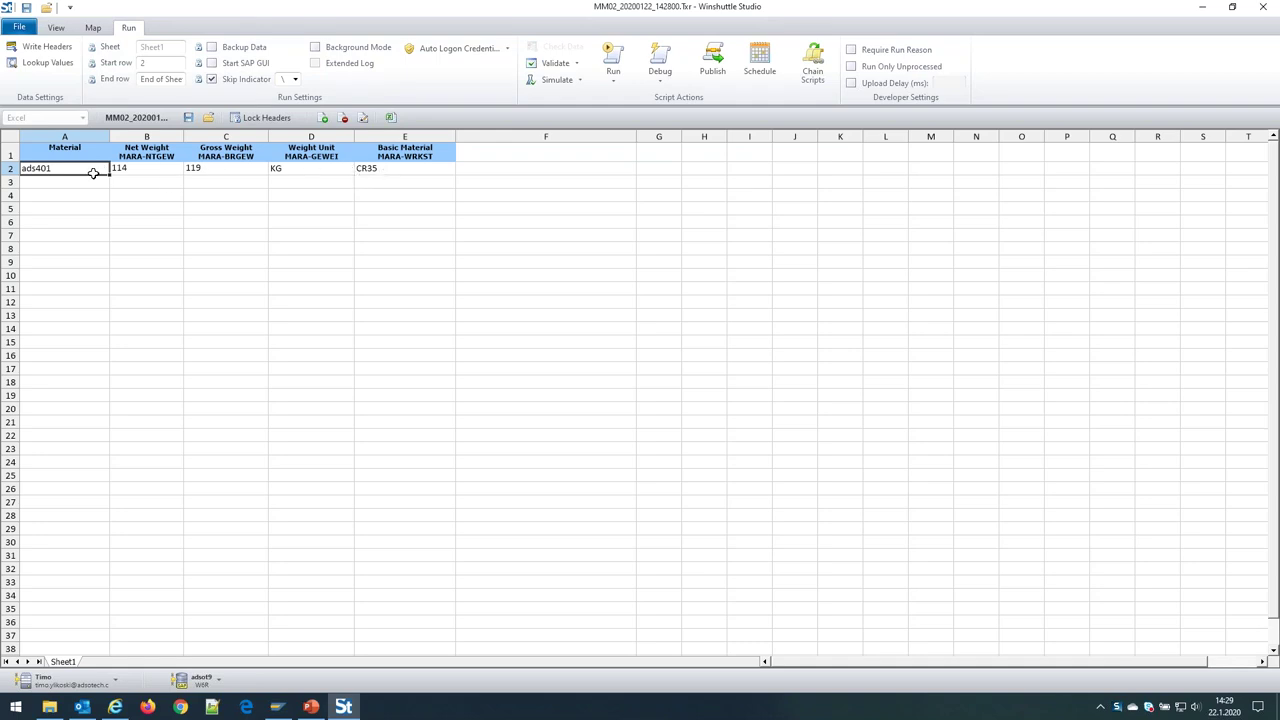
pyautogui.moveTo(107, 173); pyautogui.dragTo(107, 228)
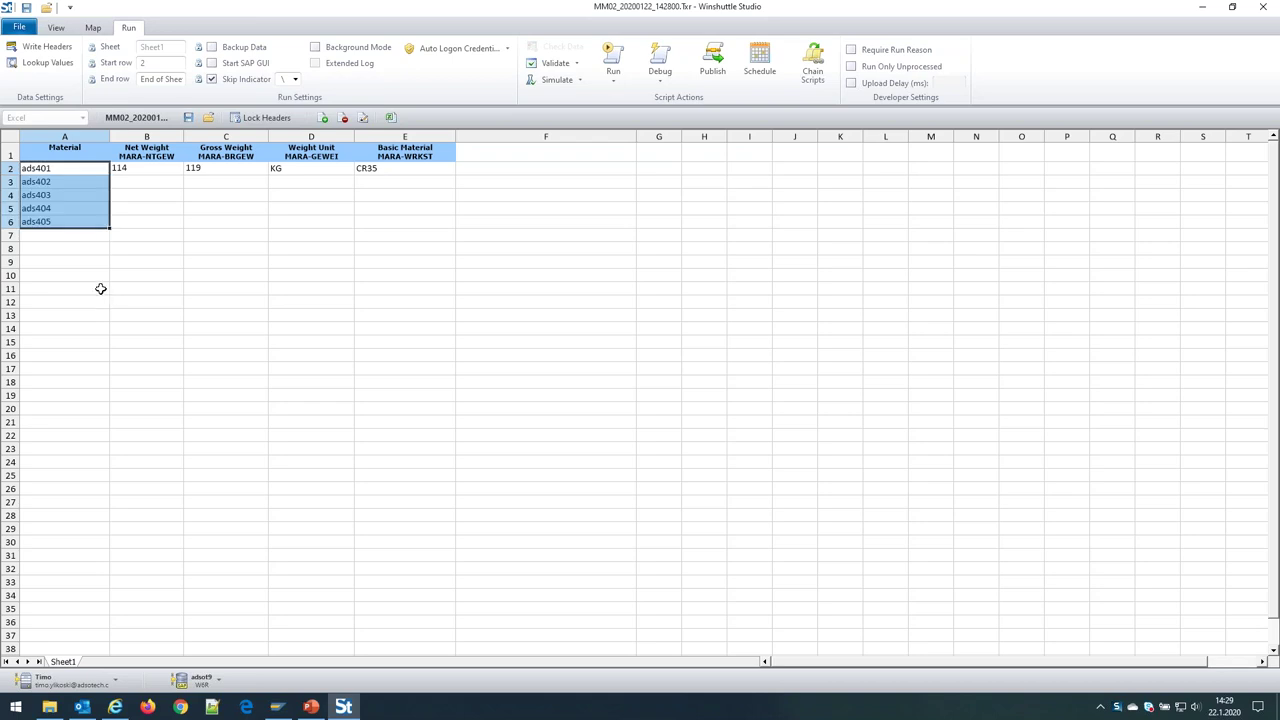
# - For material ads401, set the net weight to 100, the gross weight to 105 and the basic material to CR40
pyautogui.click(147, 170)
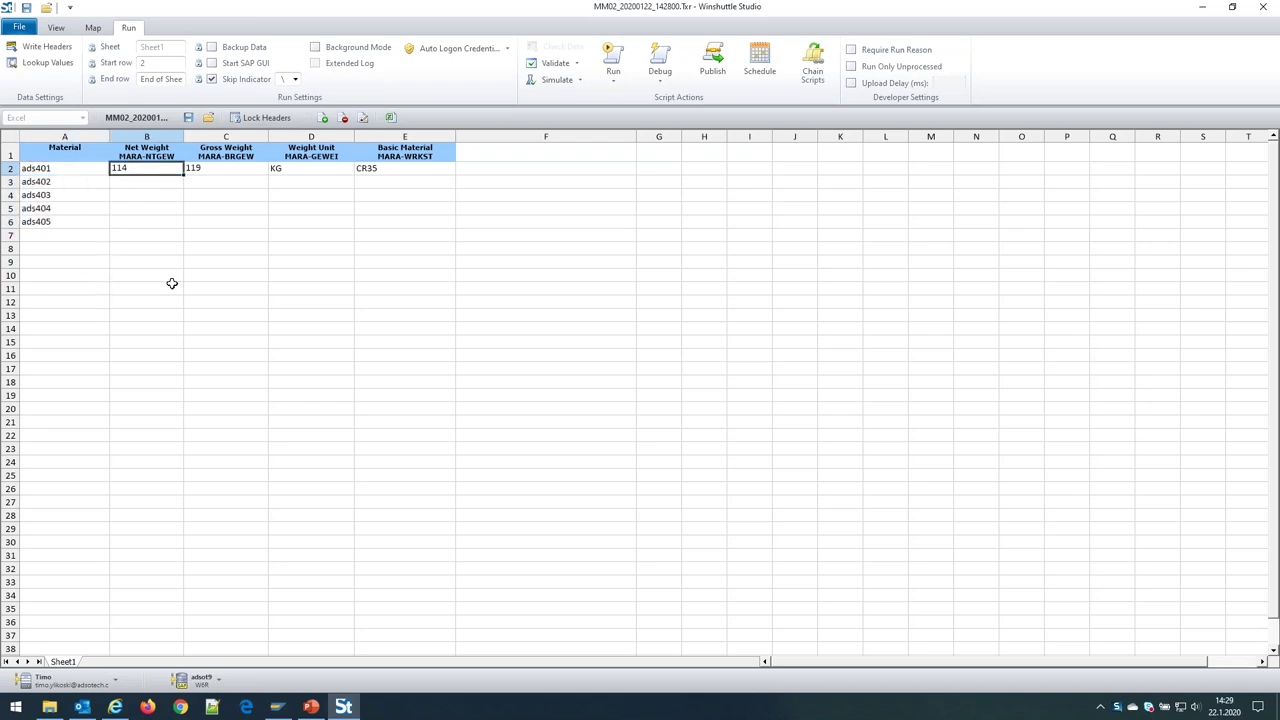
pyautogui.write('100')
pyautogui.press('Tab')
pyautogui.write('105')
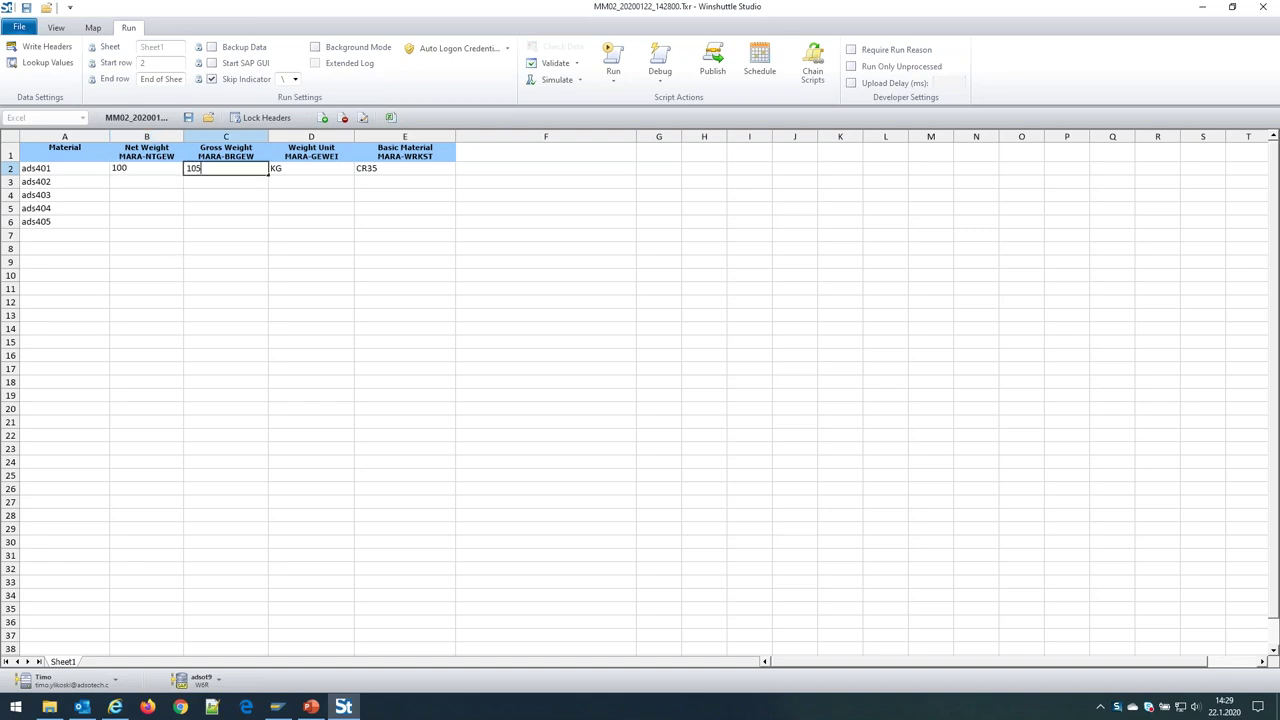
pyautogui.doubleClick(380, 169)
pyautogui.press('BackSpace')
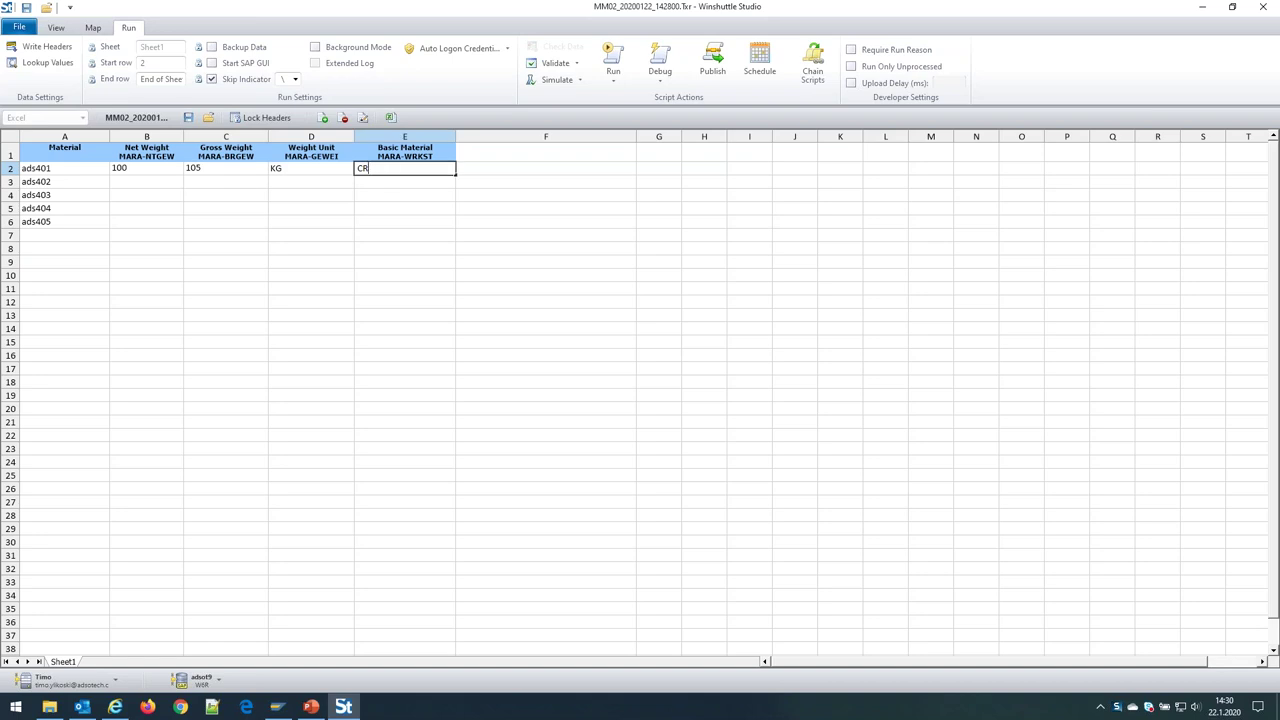
pyautogui.write('40')
pyautogui.press('Return')
# - Copy the net weight, gross weight, weight unit and basic material from row 2 into rows 3 to 6
pyautogui.moveTo(149, 171); pyautogui.dragTo(383, 174)
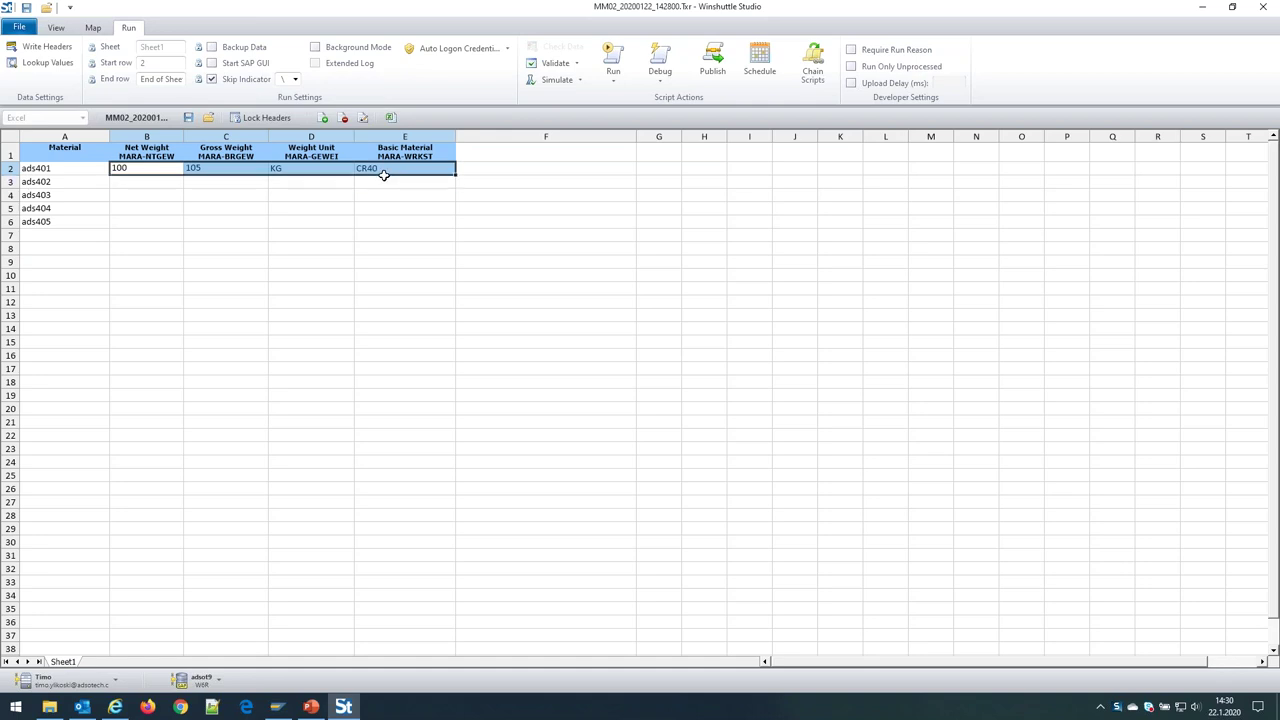
pyautogui.moveTo(158, 180); pyautogui.dragTo(369, 224)
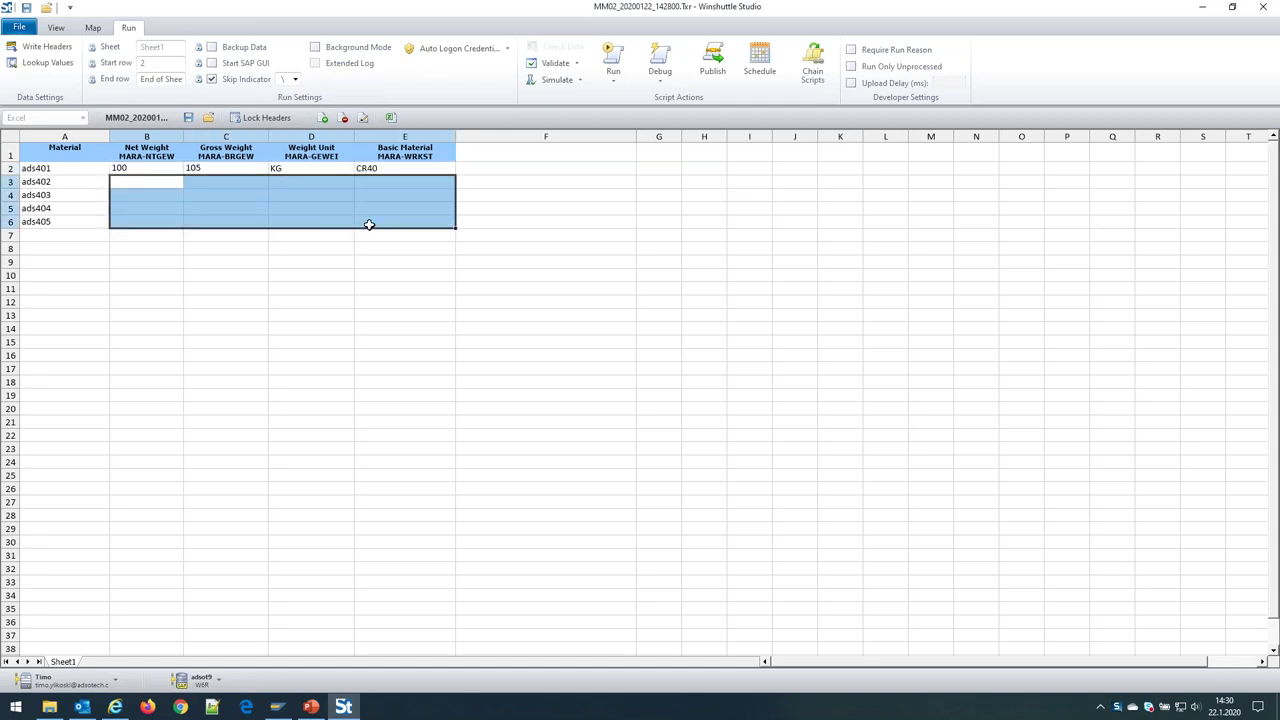
pyautogui.write('100\t105\tKG\tCR40 100\t105\tKG\tCR40 100\t105\tKG\tCR40 100\t105\tKG\tCR40')
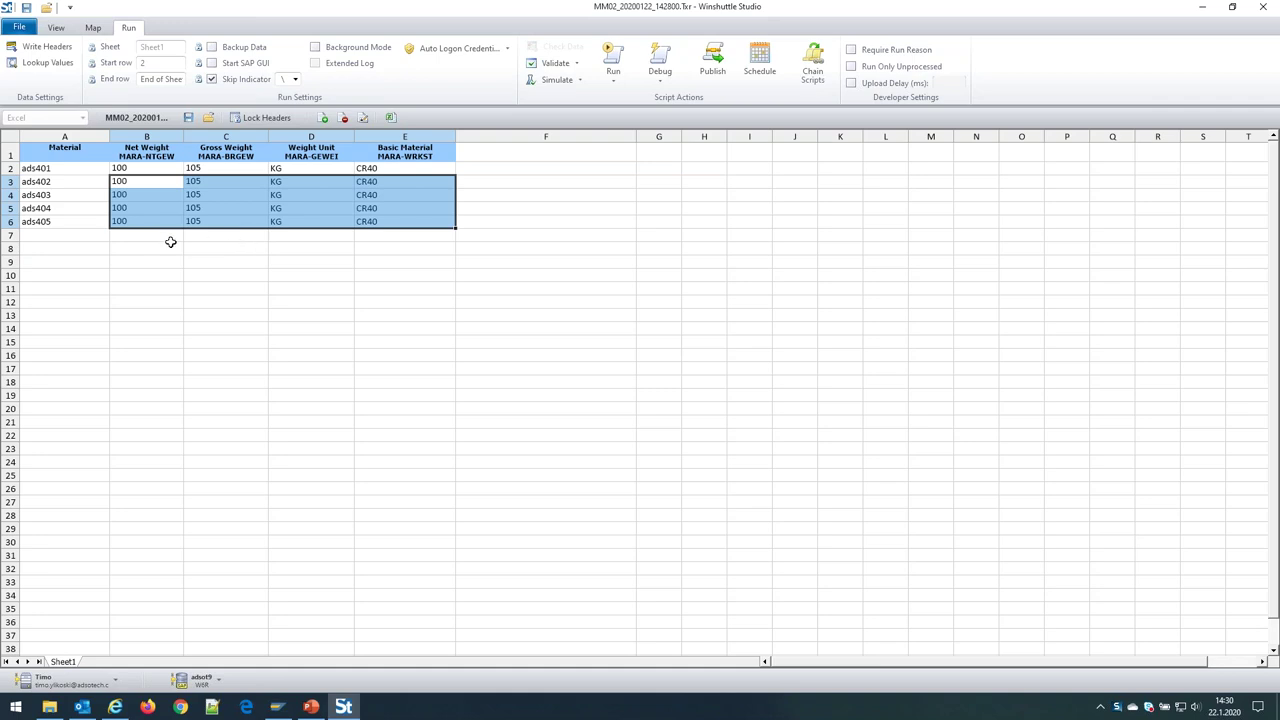
pyautogui.click(162, 235)
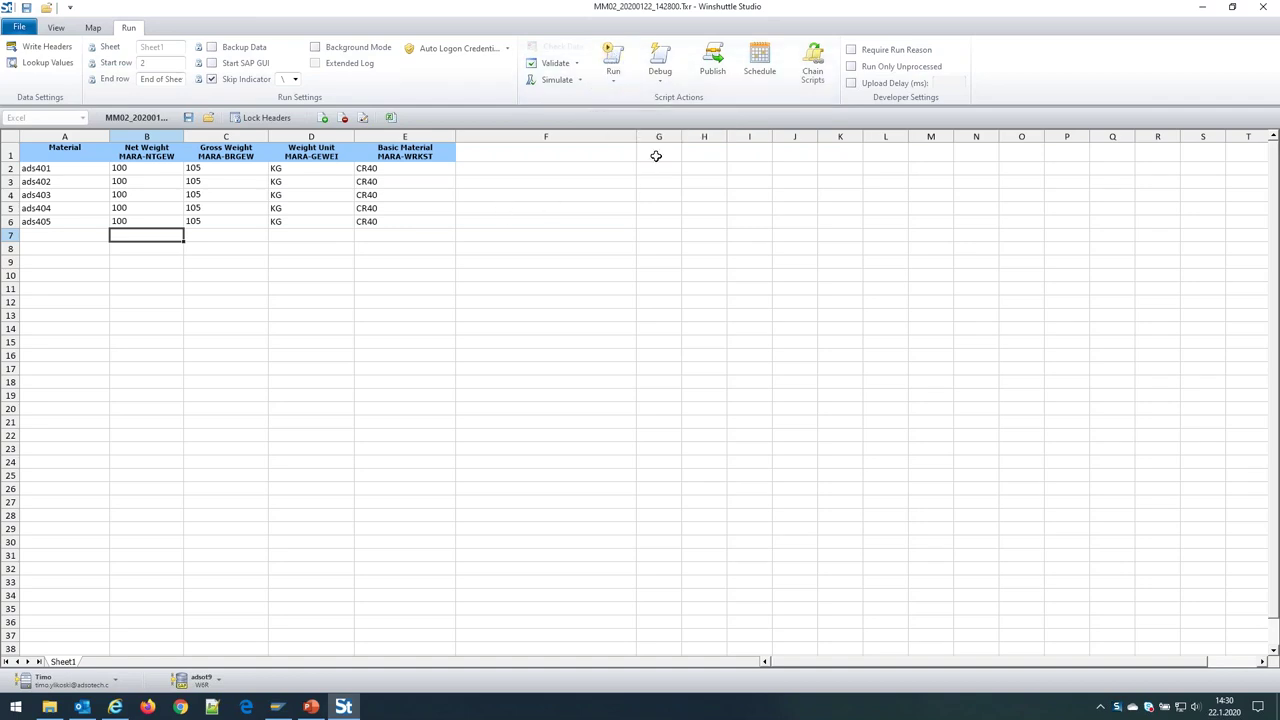
# - Widen column F slightly and run the script on the sheet's material rows
pyautogui.moveTo(636, 137); pyautogui.dragTo(657, 137)
pyautogui.click(613, 55)
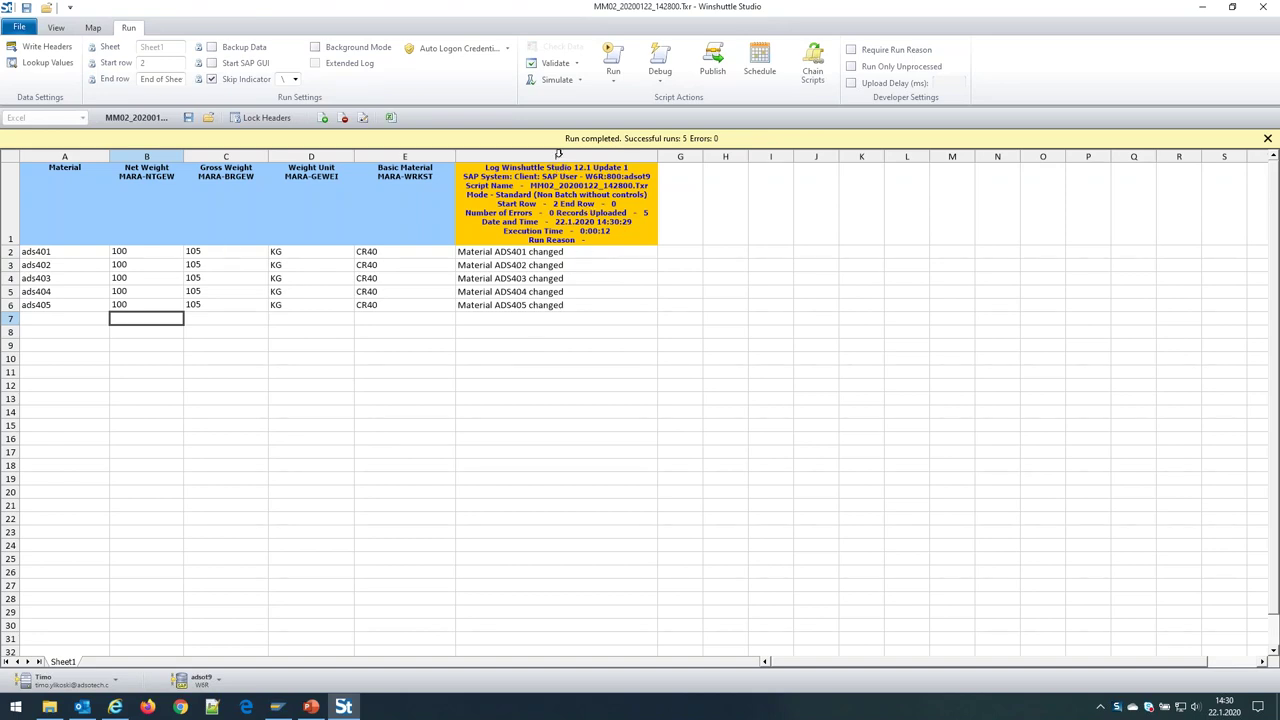
# - Examine the run log header and per-material messages in column F against the materials and uploaded values
pyautogui.click(589, 253)
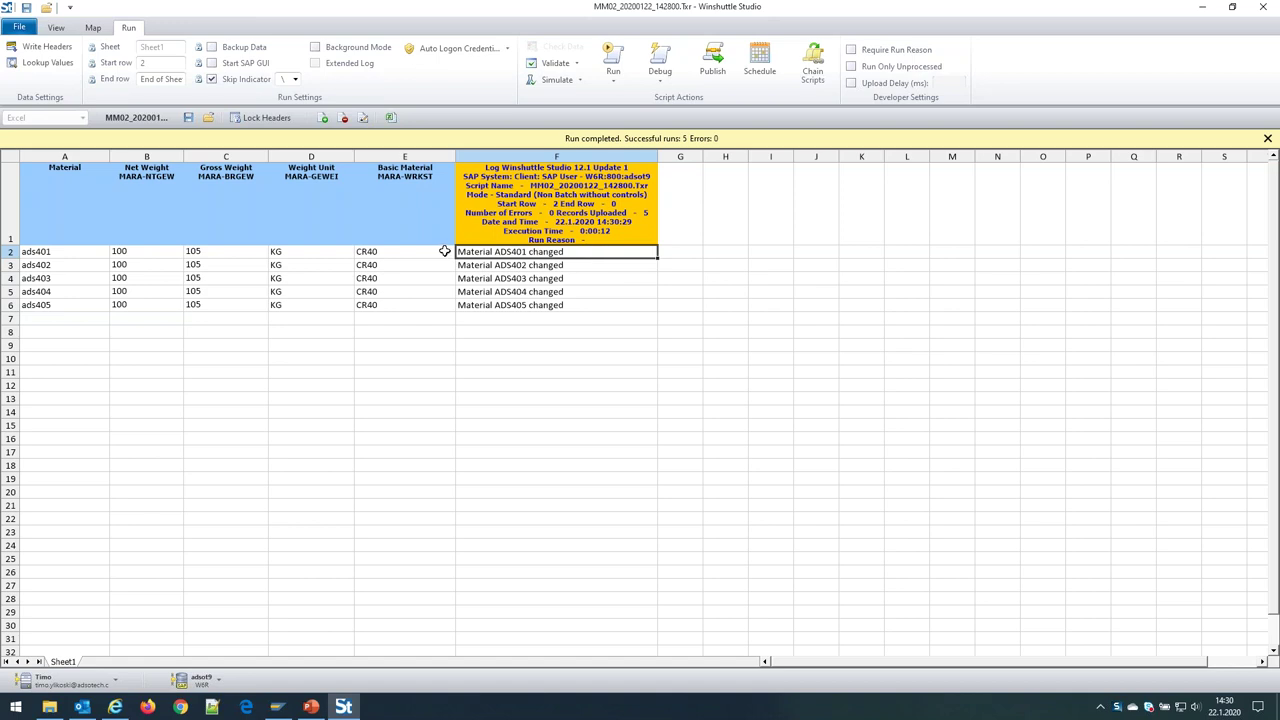
pyautogui.click(583, 265)
pyautogui.click(587, 278)
pyautogui.click(589, 252)
pyautogui.click(586, 266)
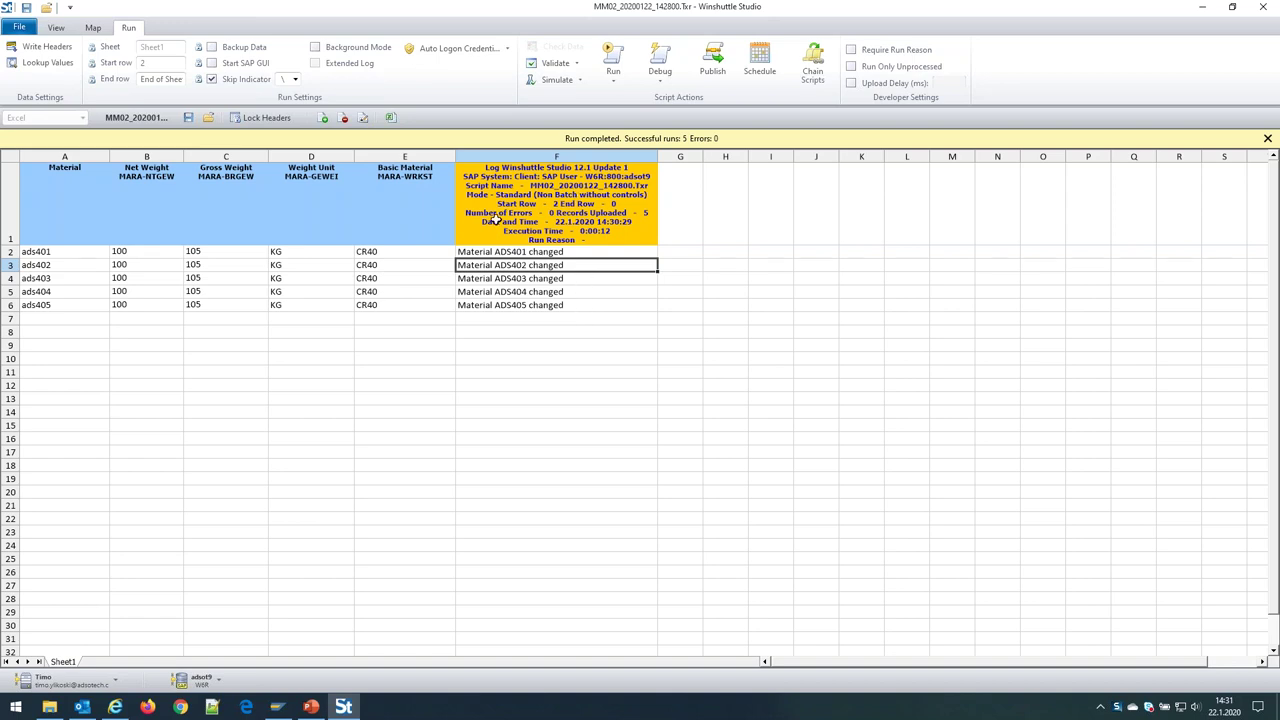
pyautogui.click(559, 190)
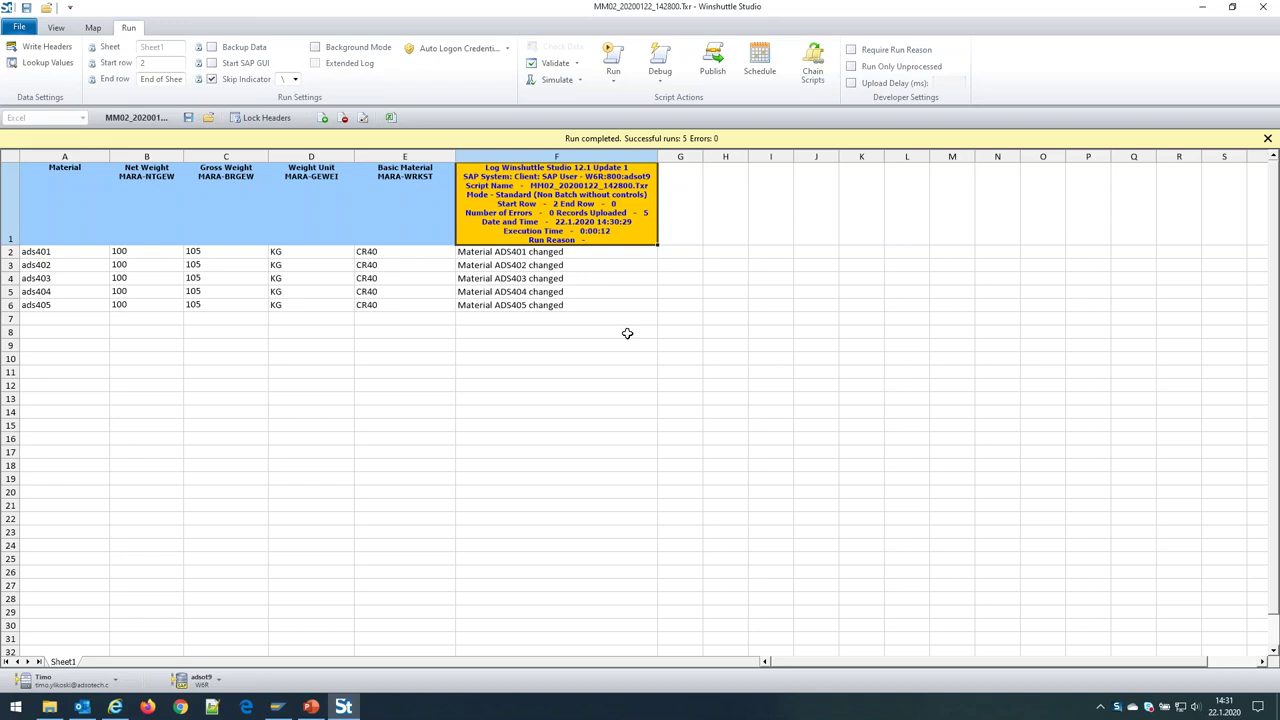
pyautogui.click(598, 252)
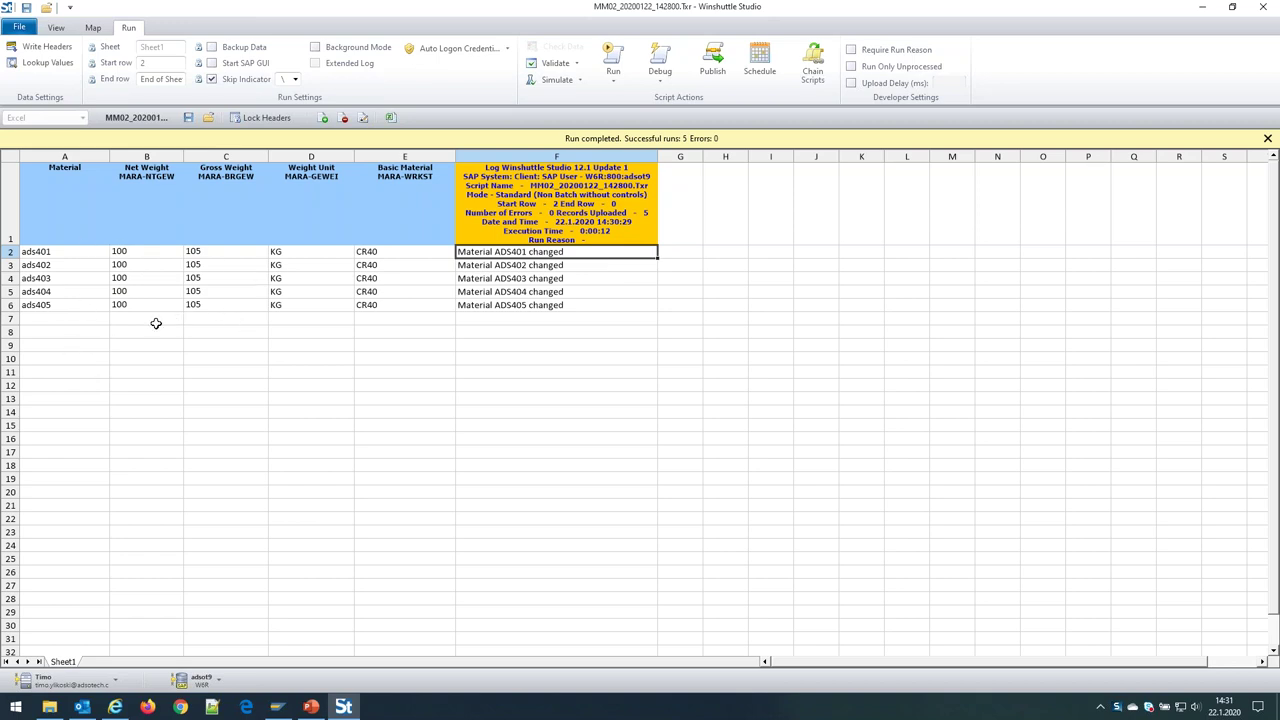
pyautogui.moveTo(66, 252); pyautogui.dragTo(62, 304)
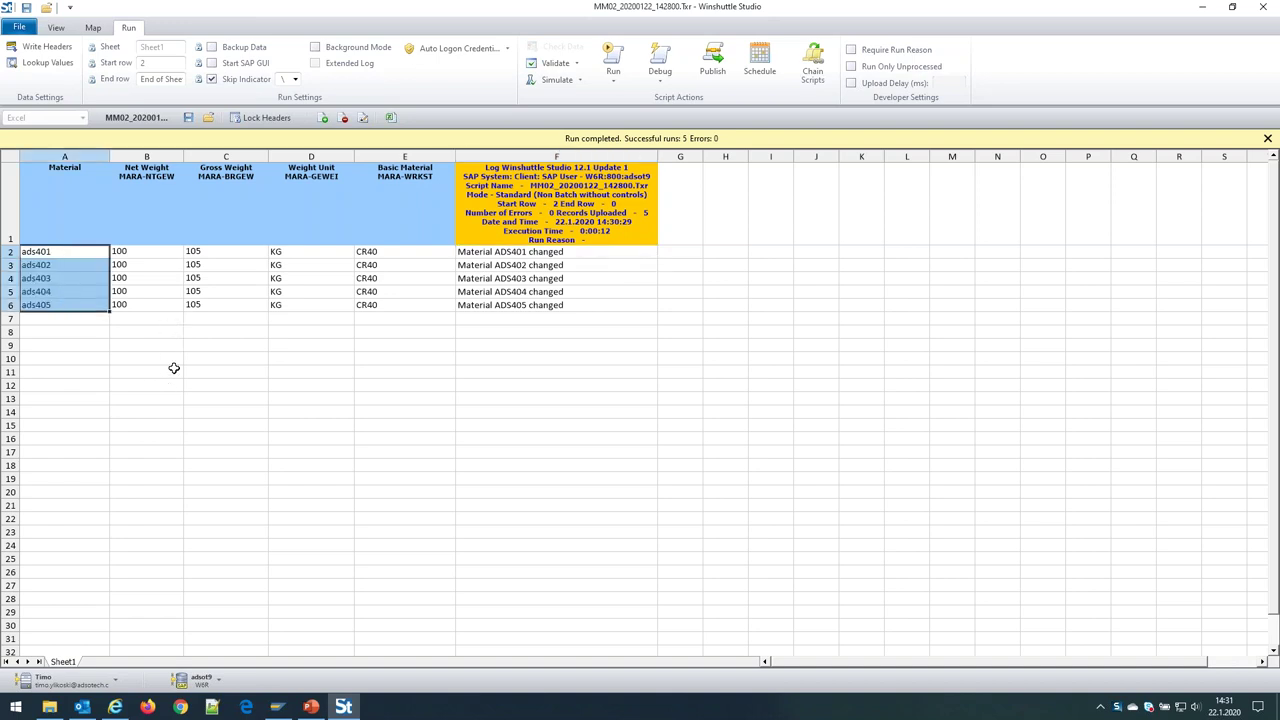
pyautogui.moveTo(152, 256); pyautogui.dragTo(379, 302)
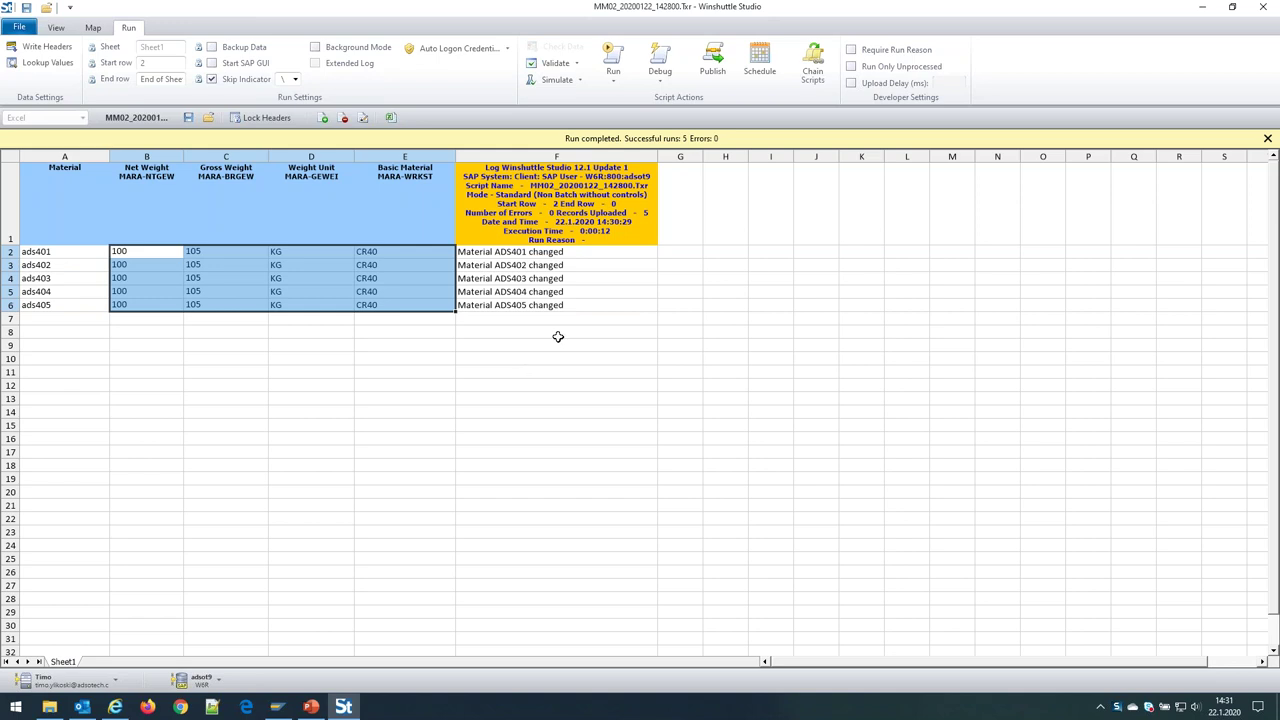
# - Clear the log message for material ads401 in cell F2 and set its net weight to 99
pyautogui.click(573, 253)
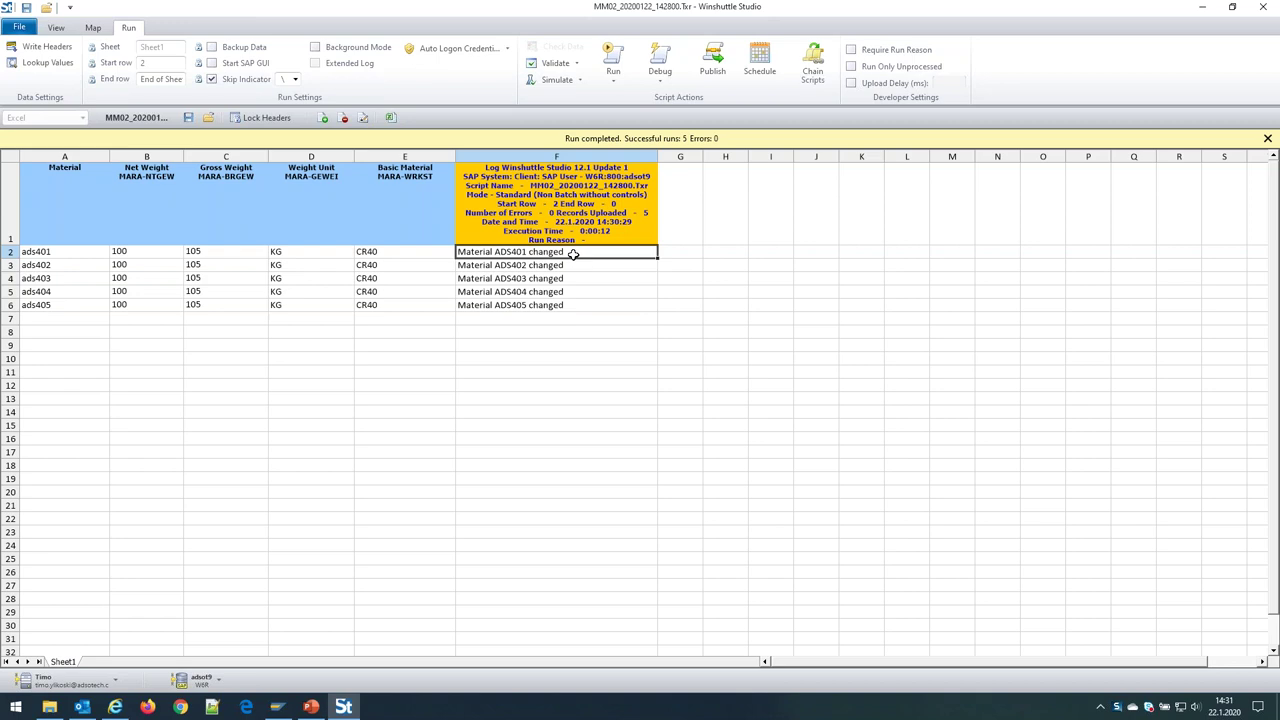
pyautogui.press('Delete')
pyautogui.click(156, 252)
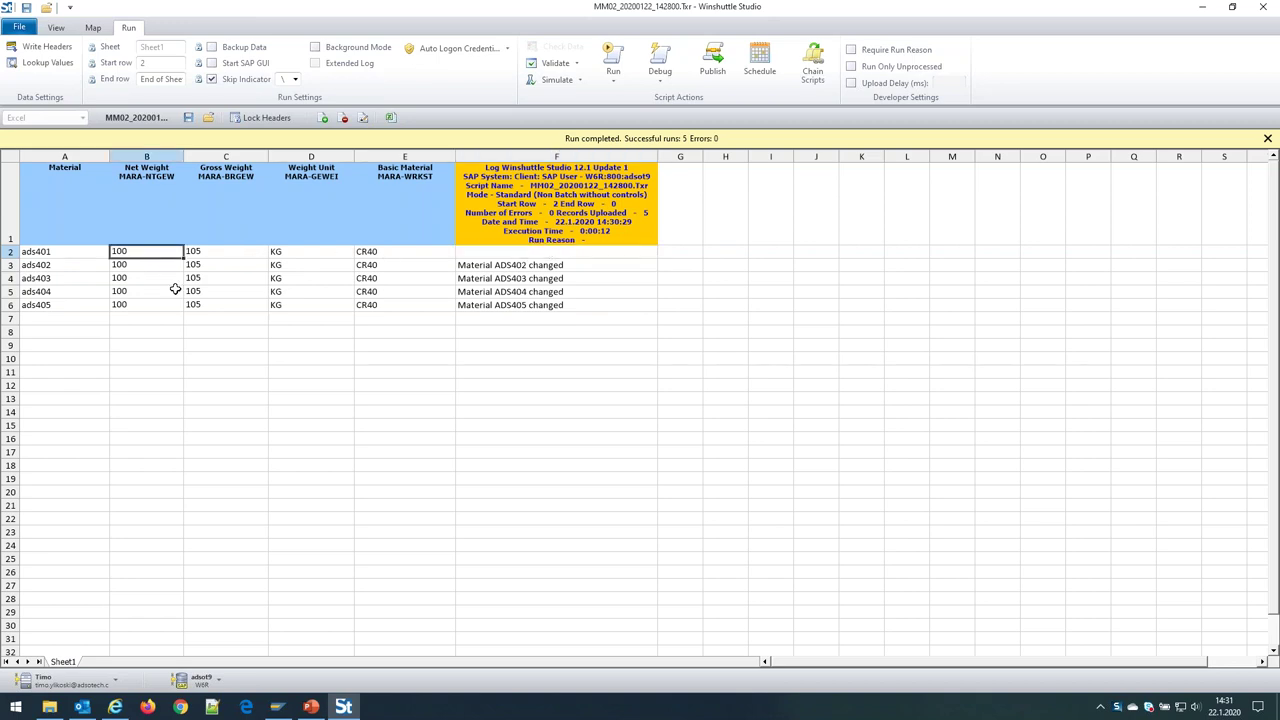
pyautogui.write('99')
pyautogui.press('Return')
# - Select the cleared log cell F2 and start debugging the first transaction only
pyautogui.click(506, 252)
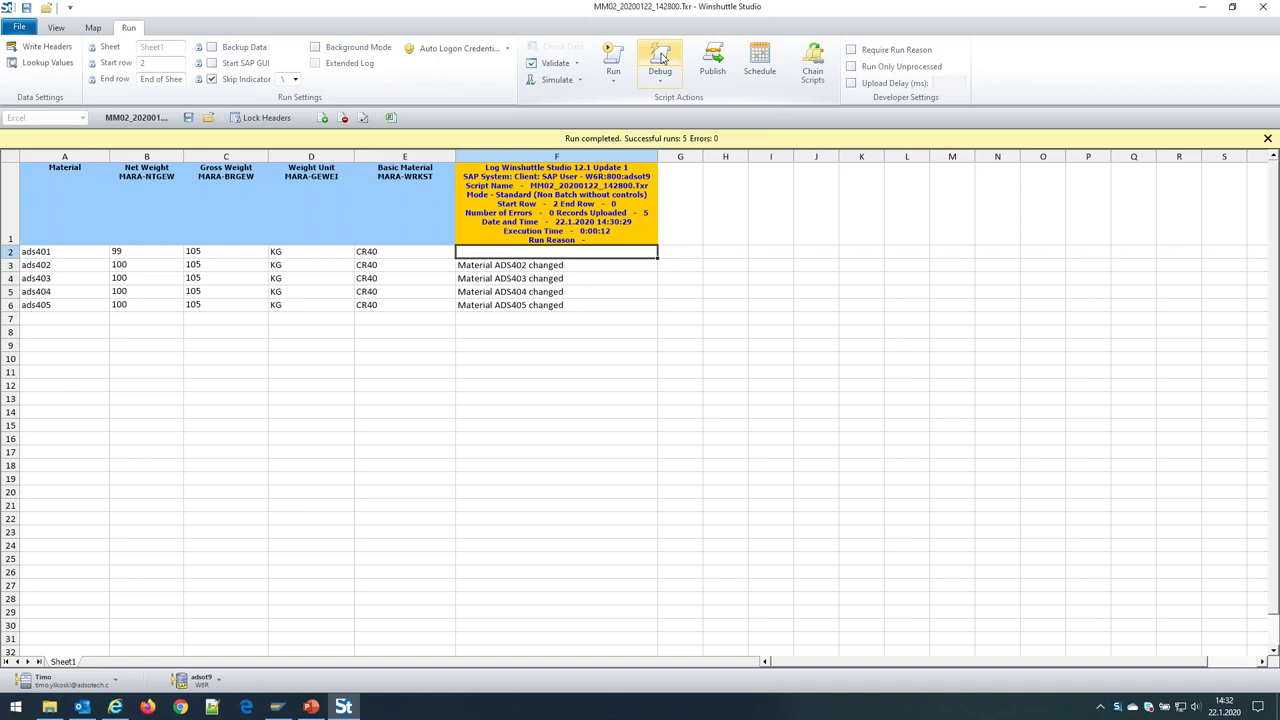
pyautogui.click(661, 86)
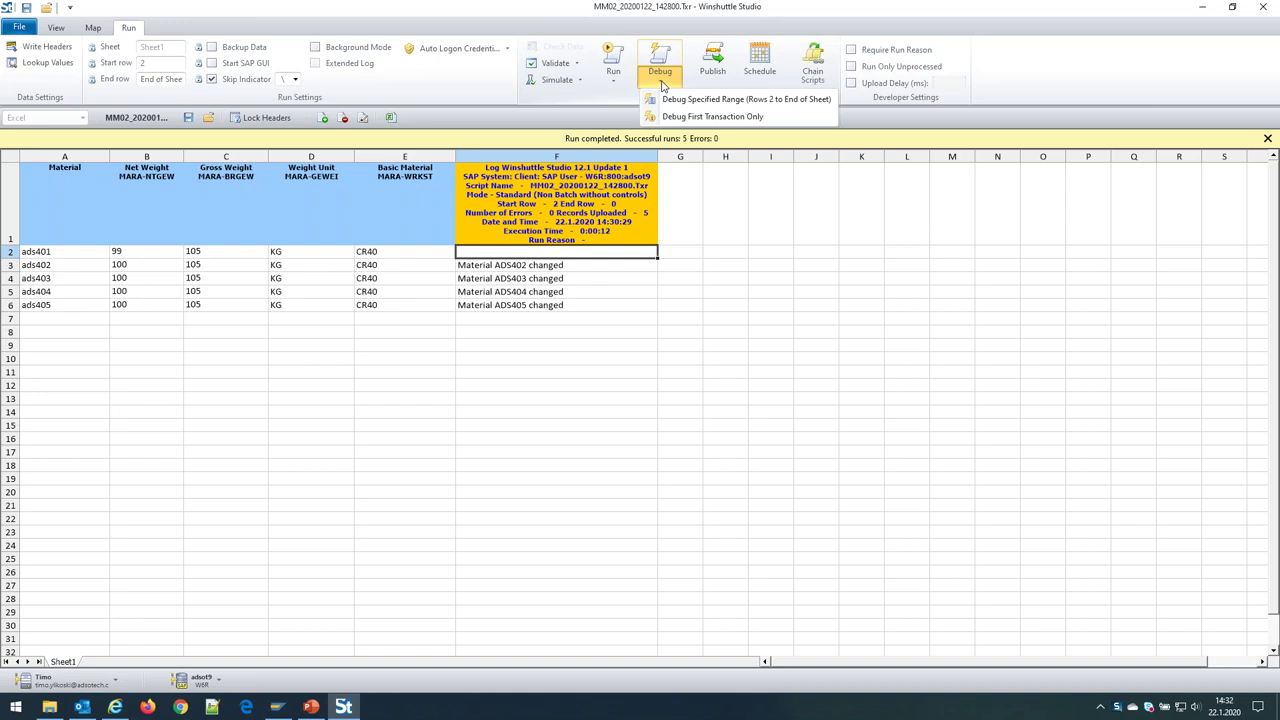
pyautogui.click(704, 117)
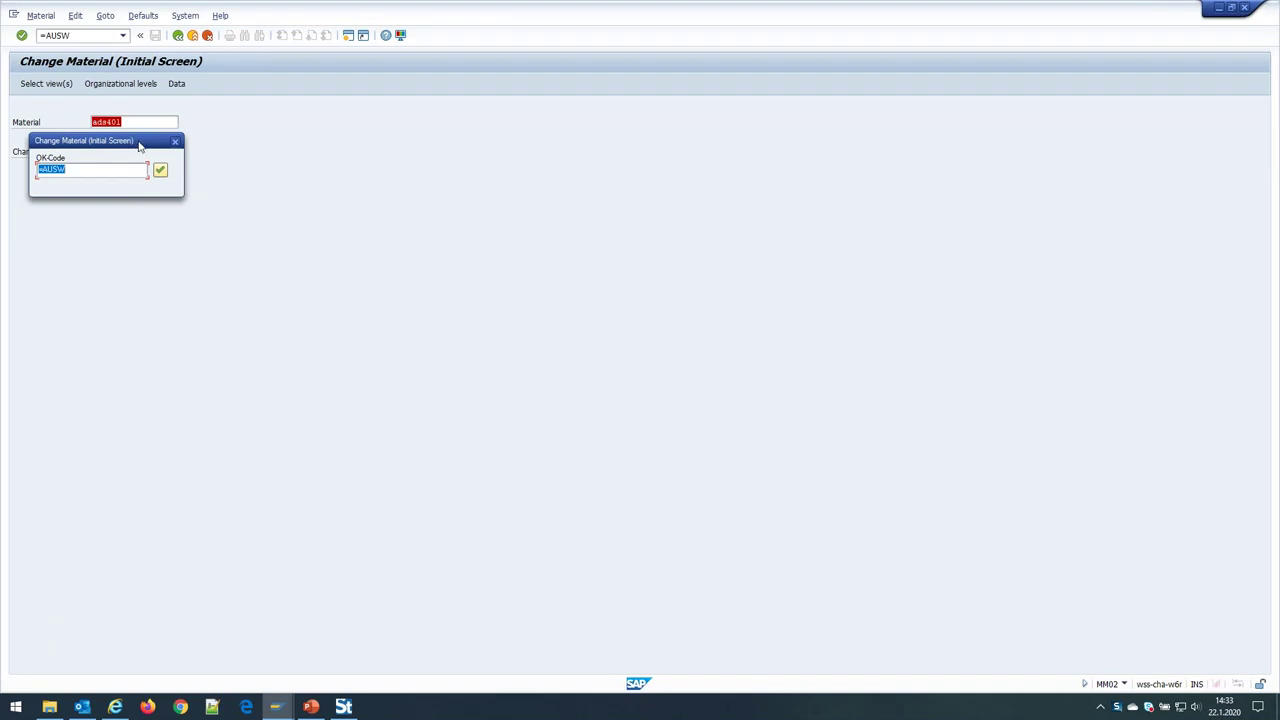
# - Move the OK-Code dialog clear of the material fields and step through the =AUSW and =ENTR screens to Basic data 1
pyautogui.moveTo(139, 143); pyautogui.dragTo(344, 118)
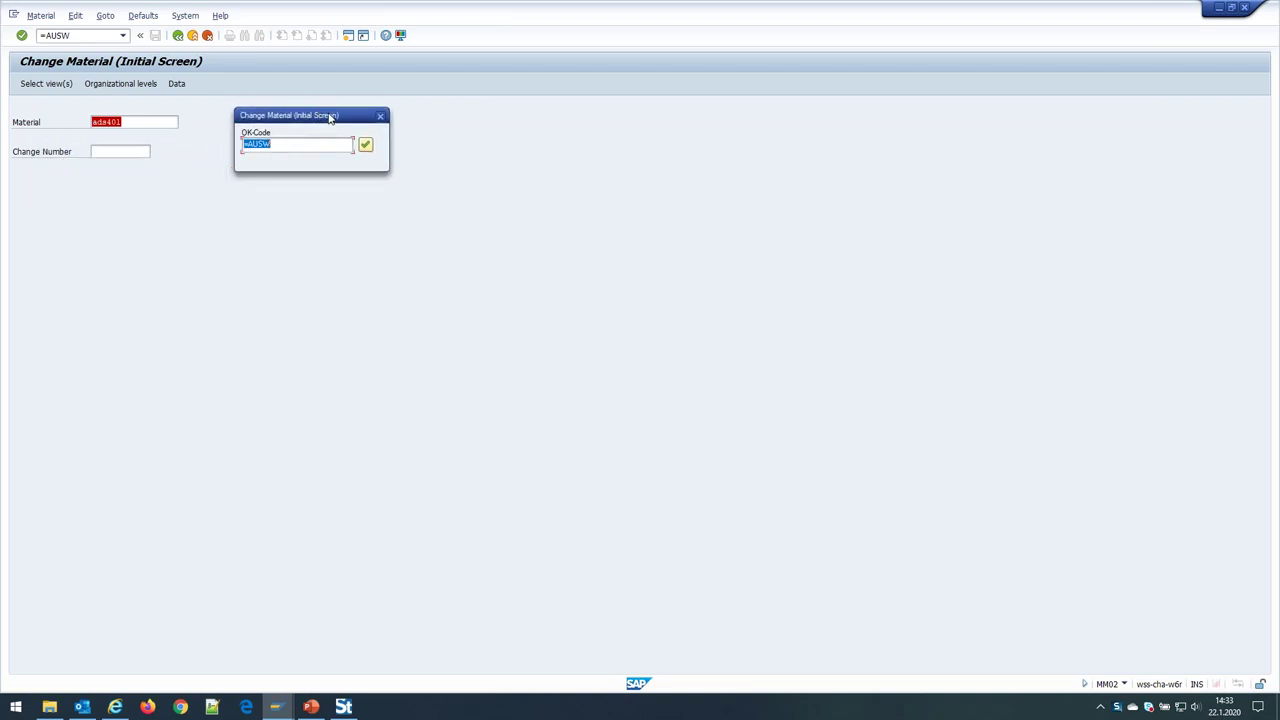
pyautogui.moveTo(330, 118); pyautogui.dragTo(377, 101)
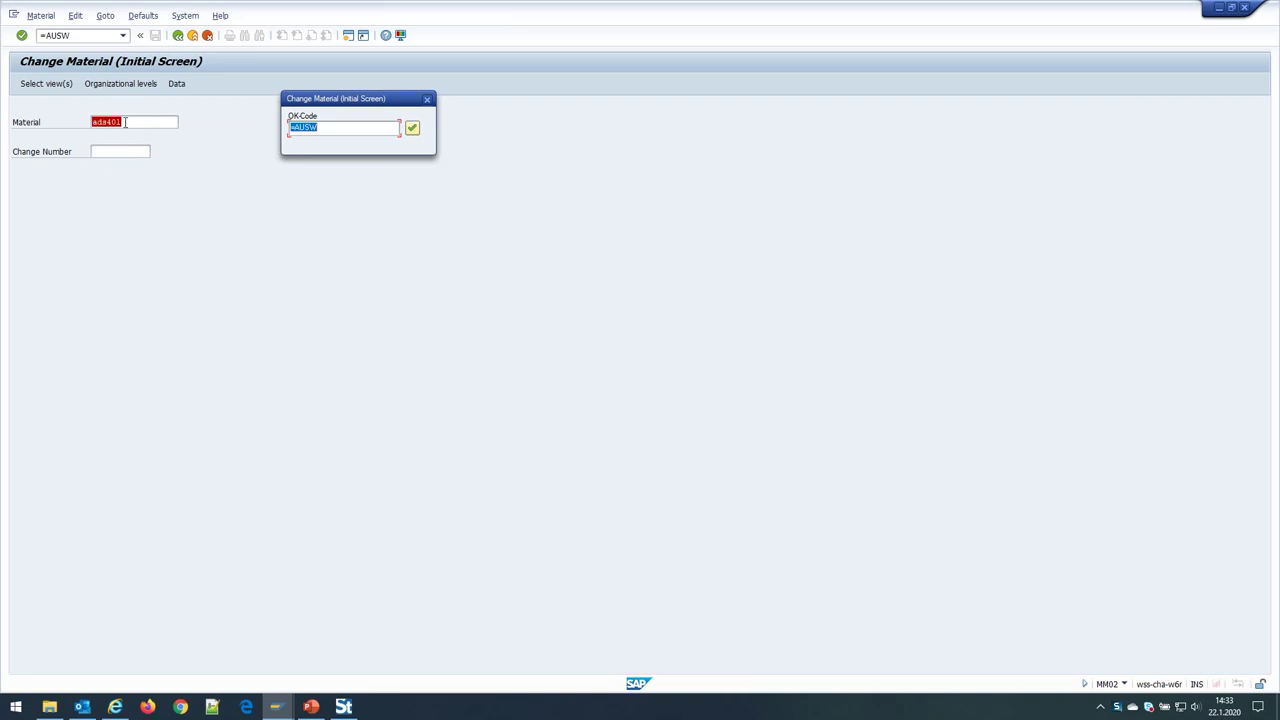
pyautogui.moveTo(397, 100); pyautogui.dragTo(550, 67)
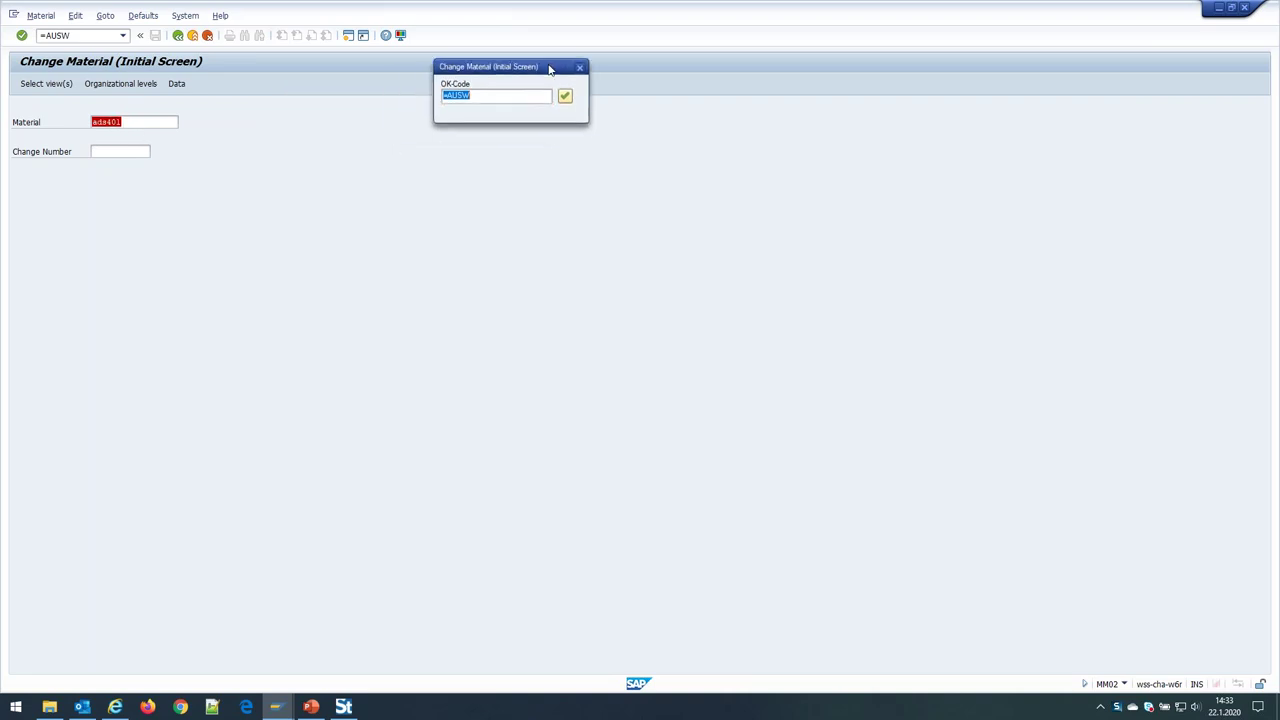
pyautogui.click(565, 96)
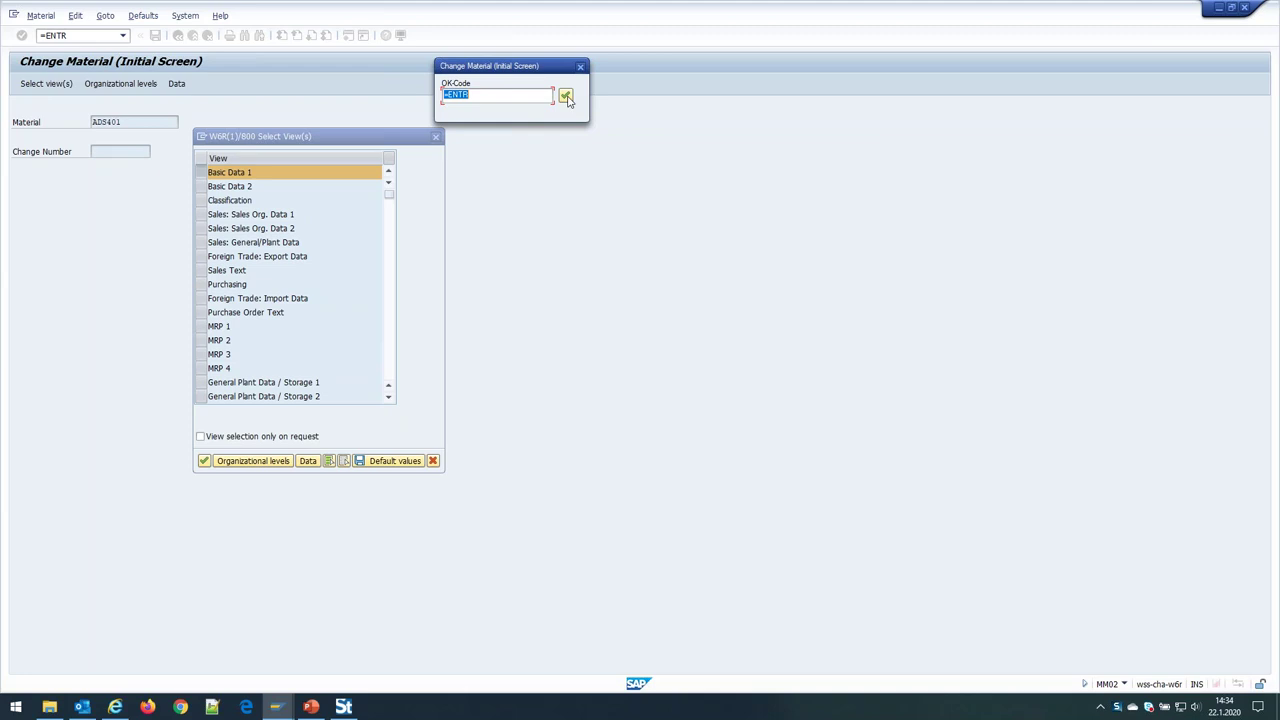
pyautogui.click(565, 96)
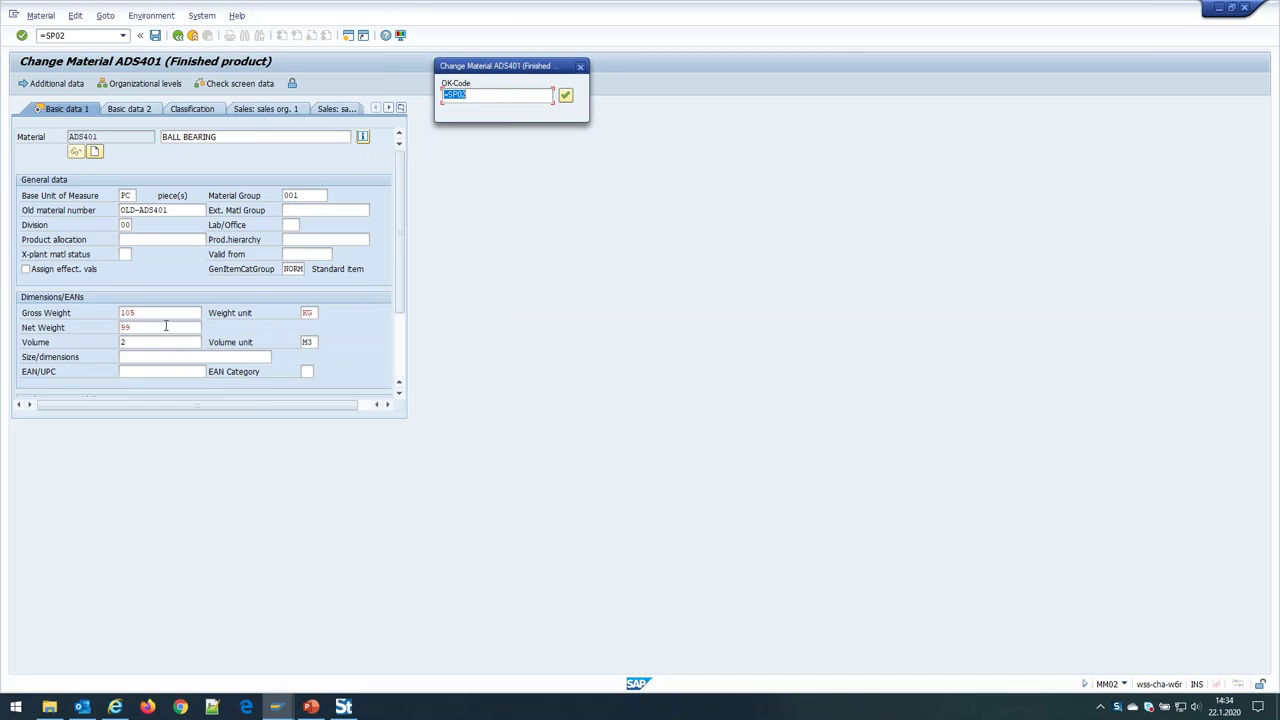
# - Step the debug run of material ADS401 through the =SP02, /EENDE and =YES screens to save the change
pyautogui.click(565, 96)
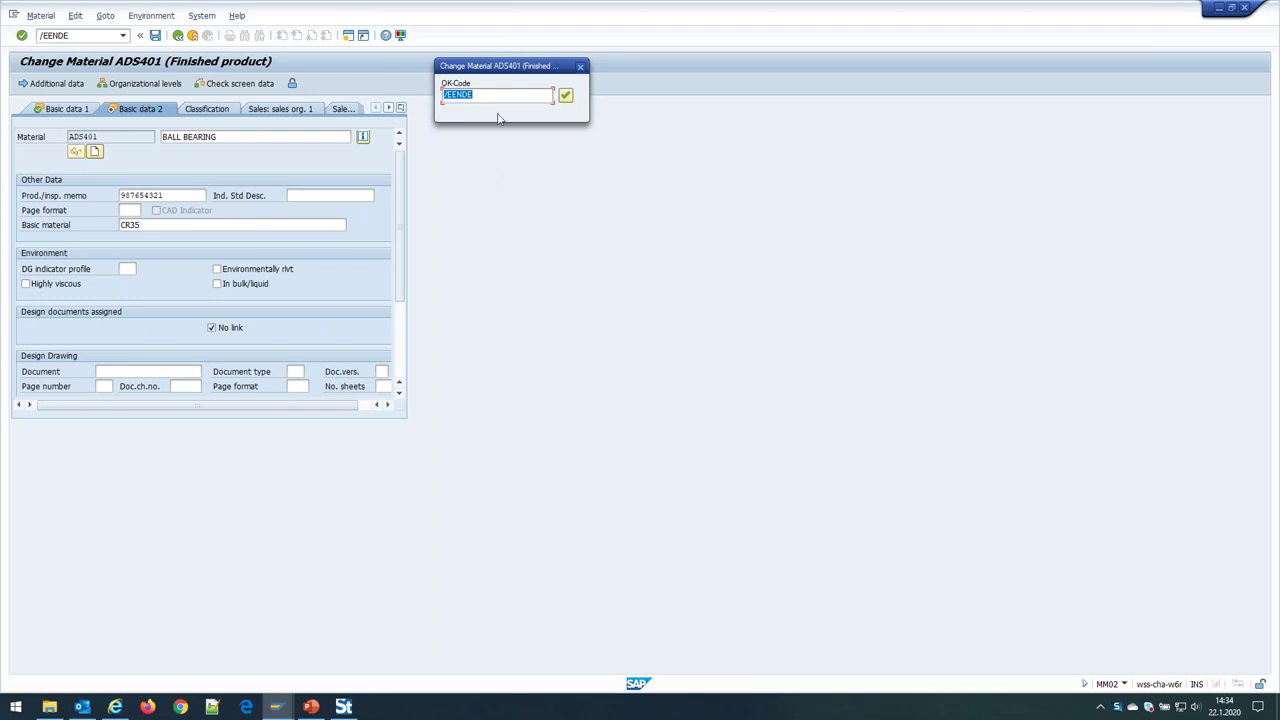
pyautogui.click(565, 95)
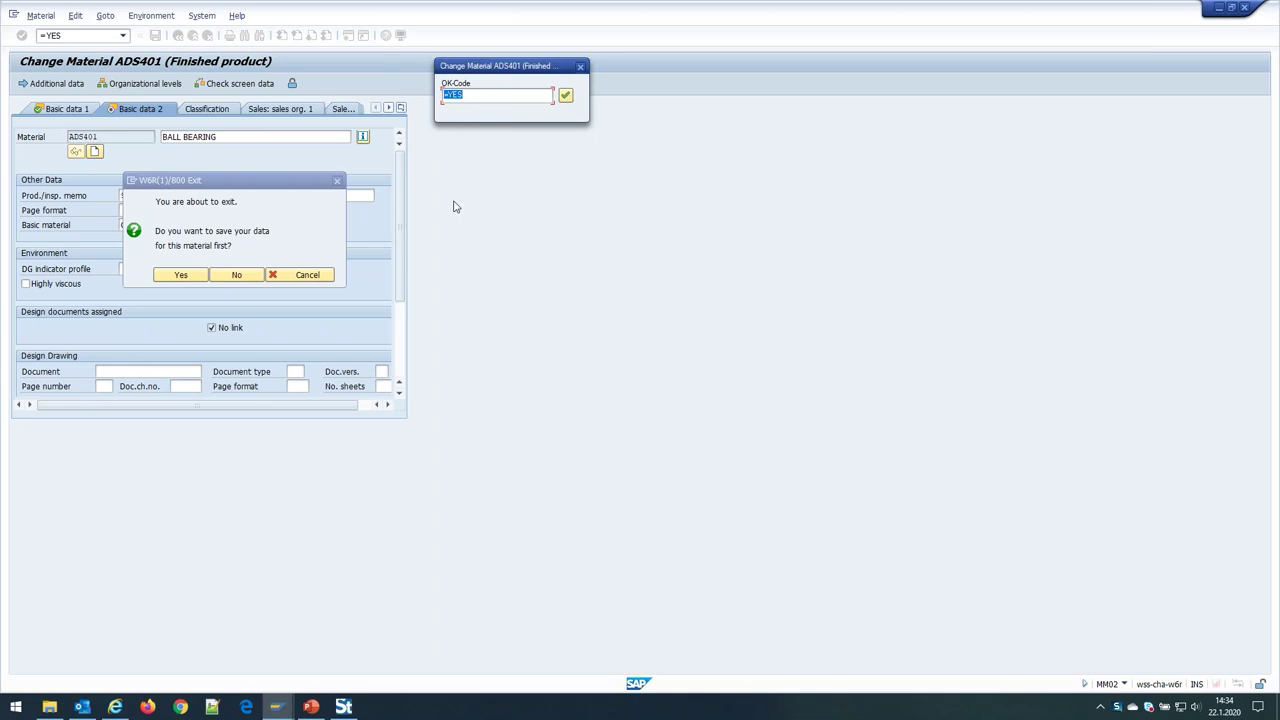
pyautogui.click(566, 96)
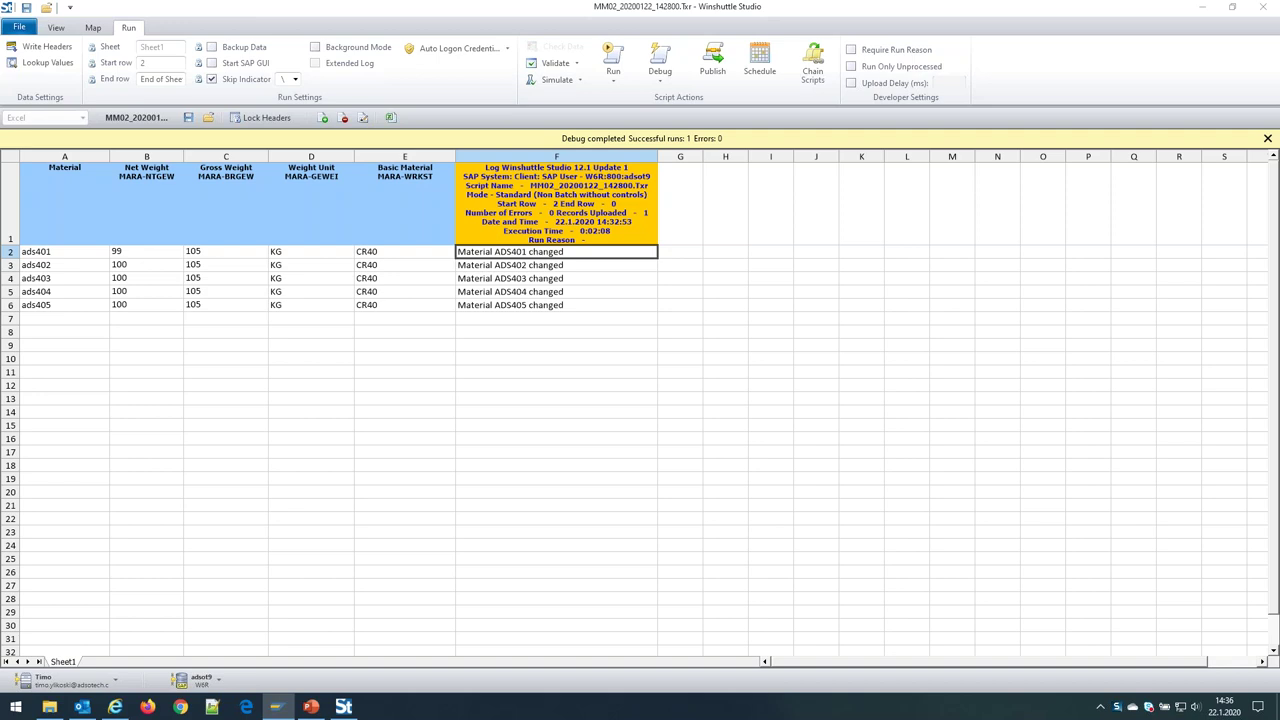
# - Set the net weight to 98 for all five materials, ads401 to ads405
pyautogui.click(76, 251)
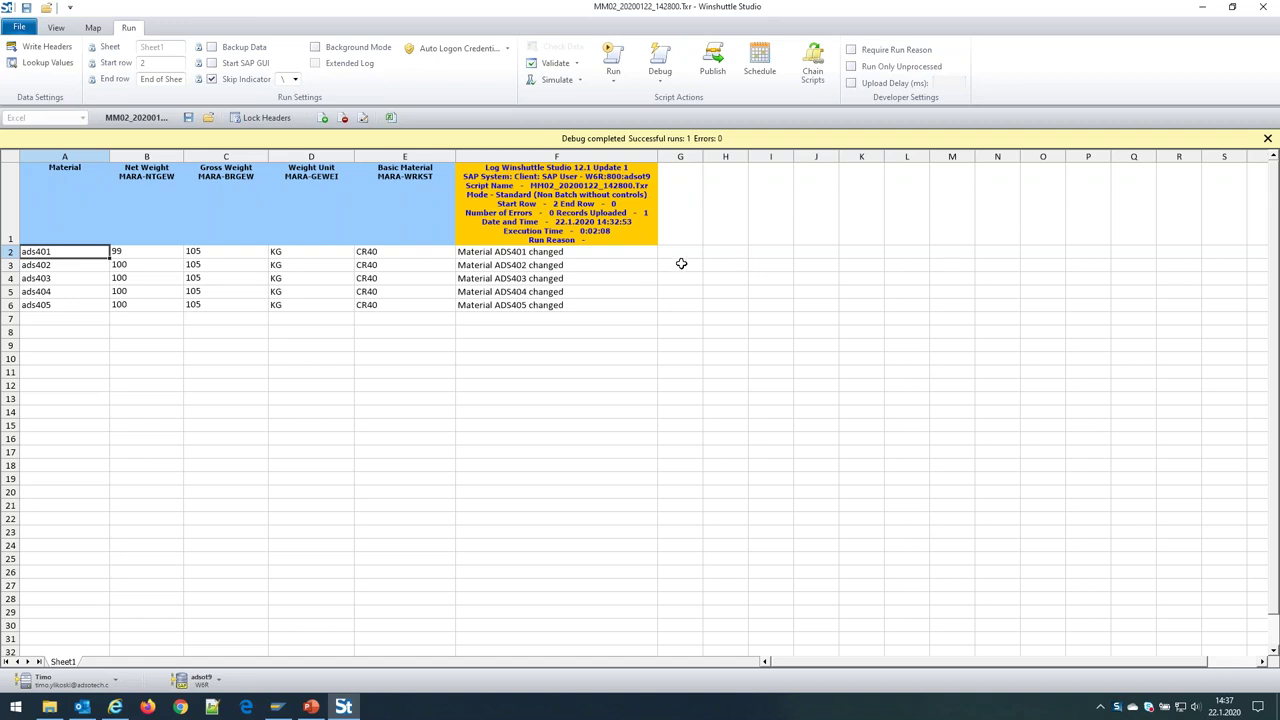
pyautogui.click(163, 251)
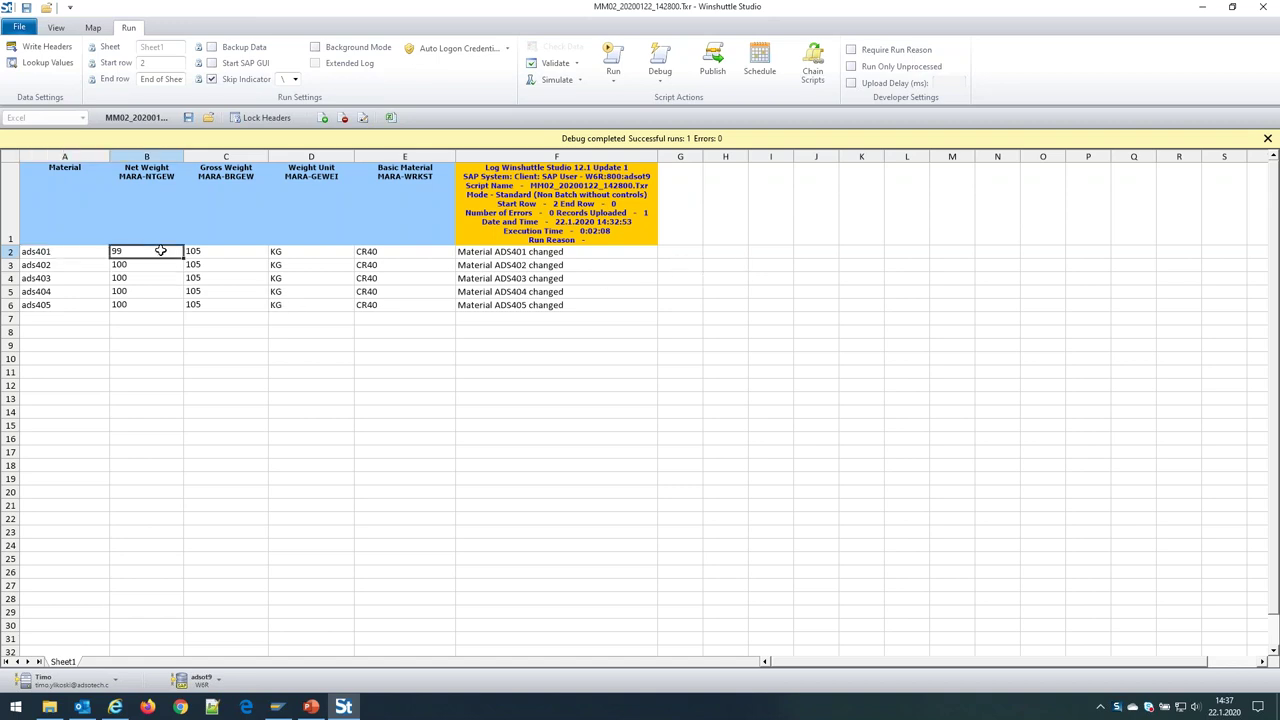
pyautogui.write('98')
pyautogui.press('Return')
pyautogui.click(157, 251)
pyautogui.moveTo(138, 267); pyautogui.dragTo(150, 304)
pyautogui.write('98 98 98 98')
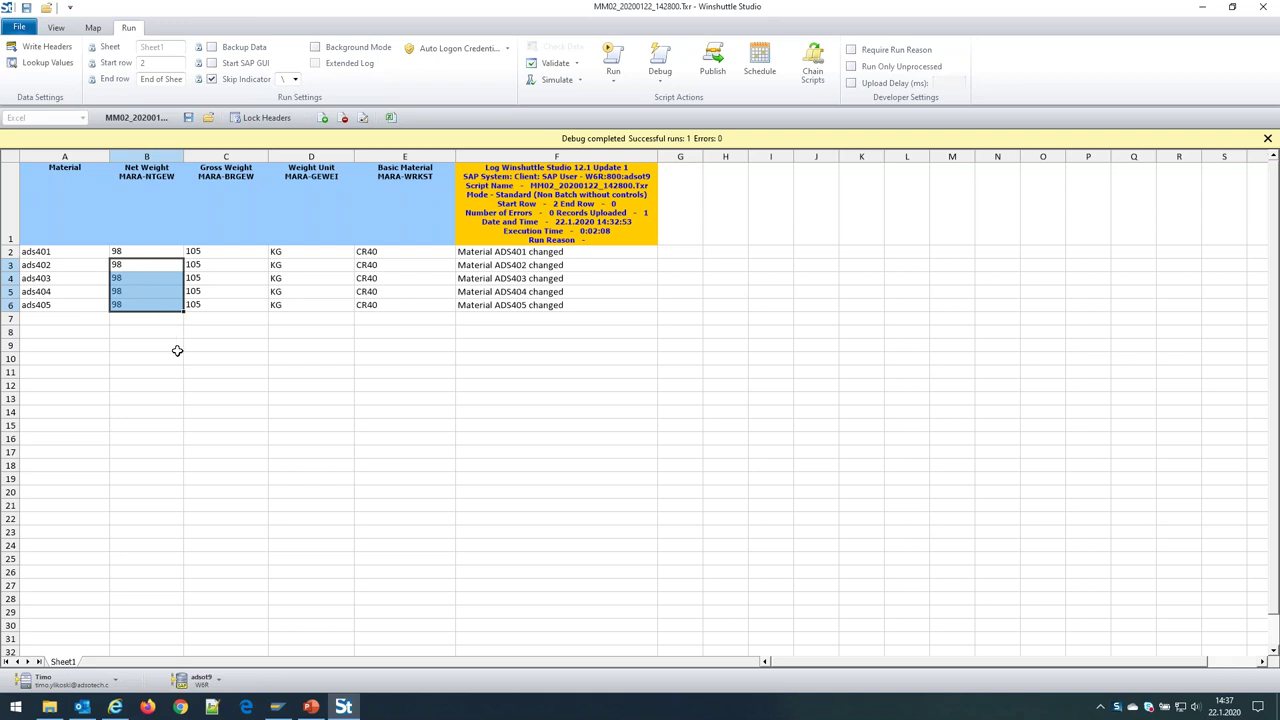
pyautogui.click(212, 333)
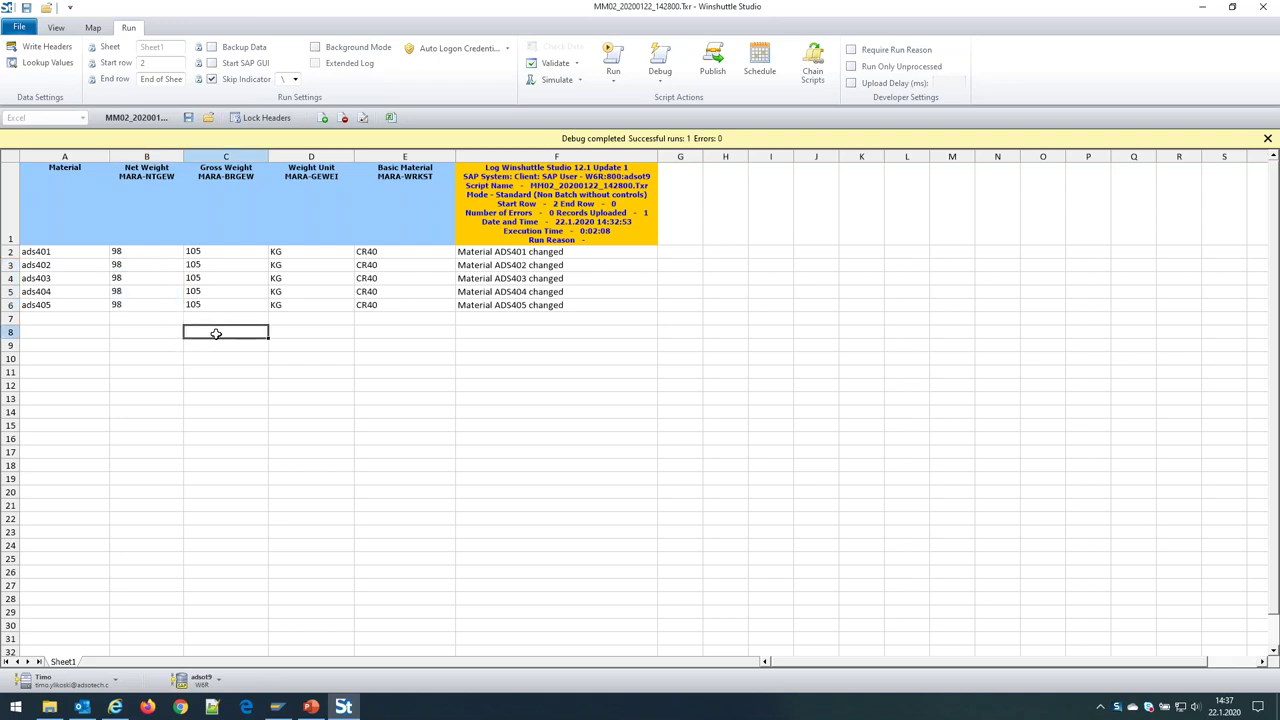
# - Set the weight unit of material ads403 to KX and clear the log messages in F2:F6
pyautogui.click(324, 277)
pyautogui.write('KX')
pyautogui.press('Return')
pyautogui.moveTo(512, 254); pyautogui.dragTo(517, 305)
pyautogui.press('Delete')
pyautogui.click(498, 252)
# - Save and run the script on all rows, and check the log messages in column F, especially row 4
pyautogui.click(27, 9)
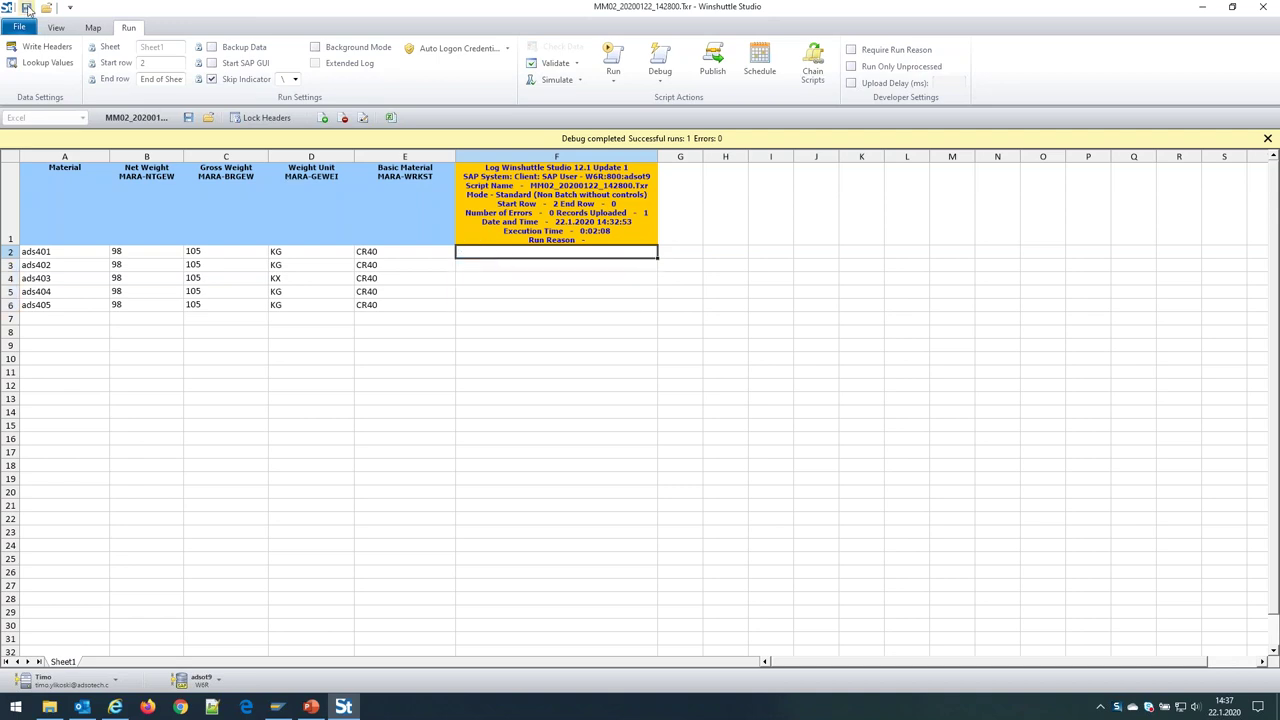
pyautogui.click(613, 58)
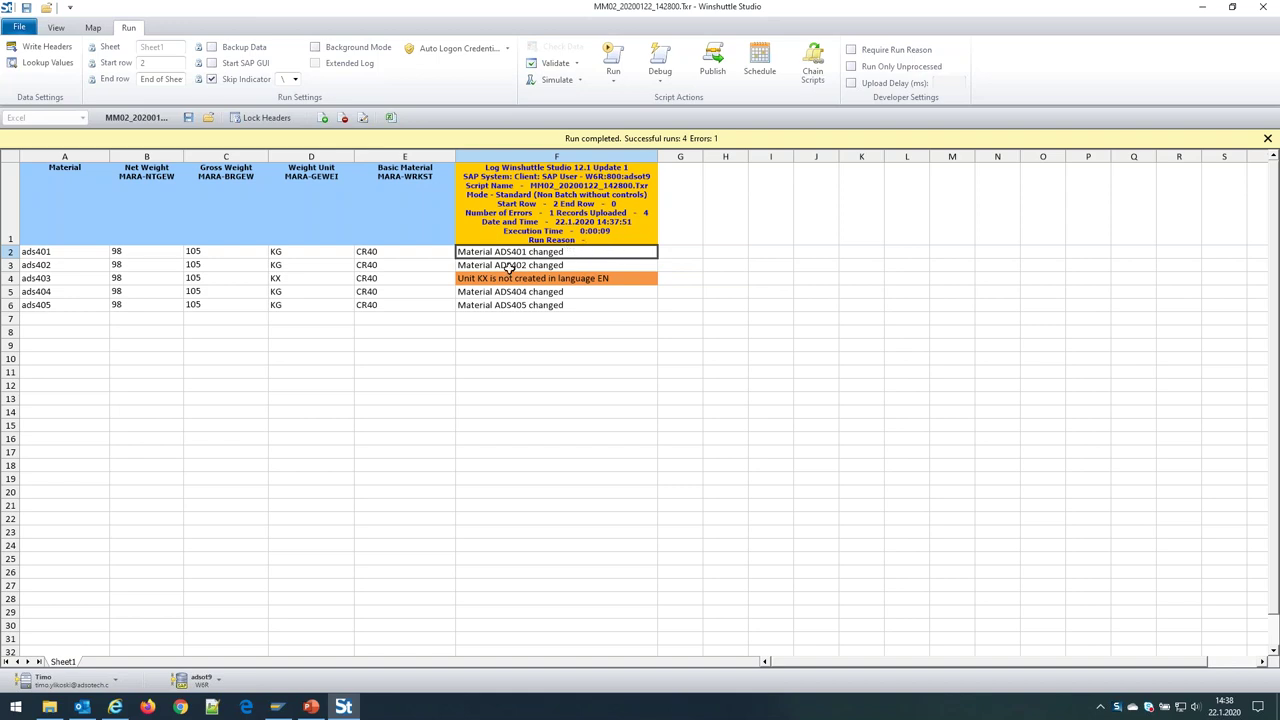
pyautogui.click(579, 264)
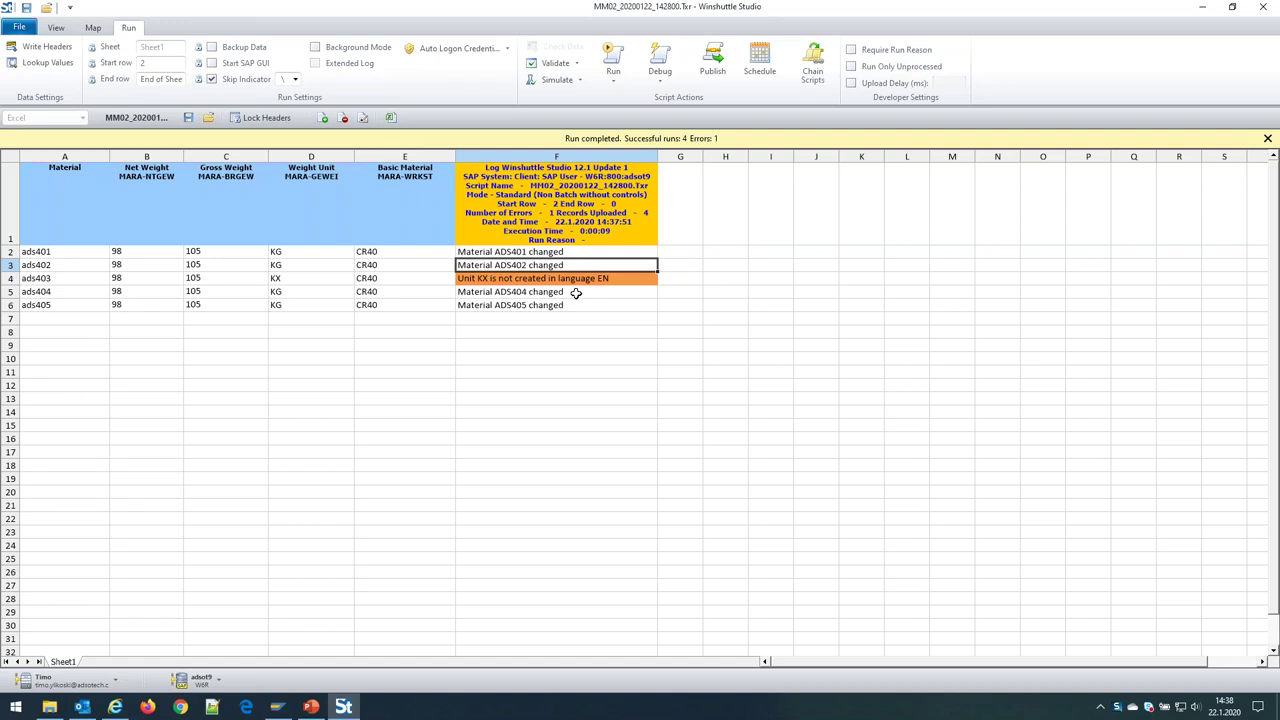
pyautogui.moveTo(576, 293); pyautogui.dragTo(579, 306)
pyautogui.click(647, 281)
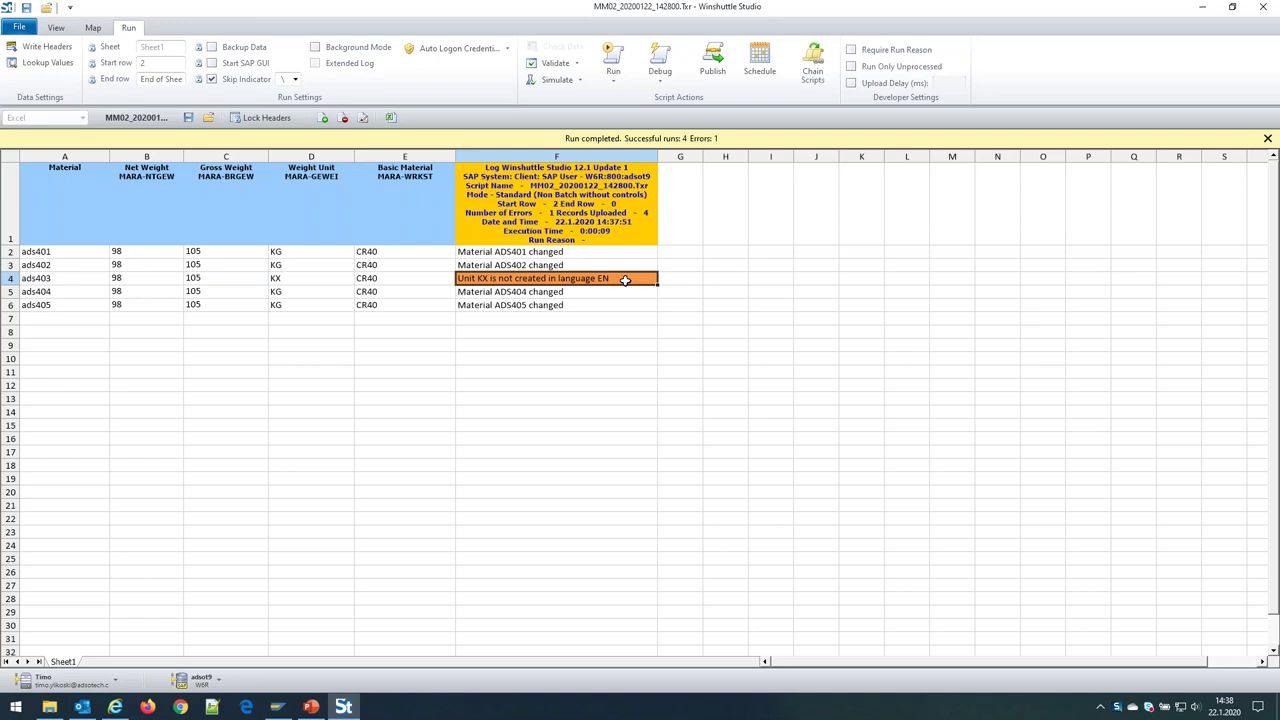
pyautogui.click(640, 325)
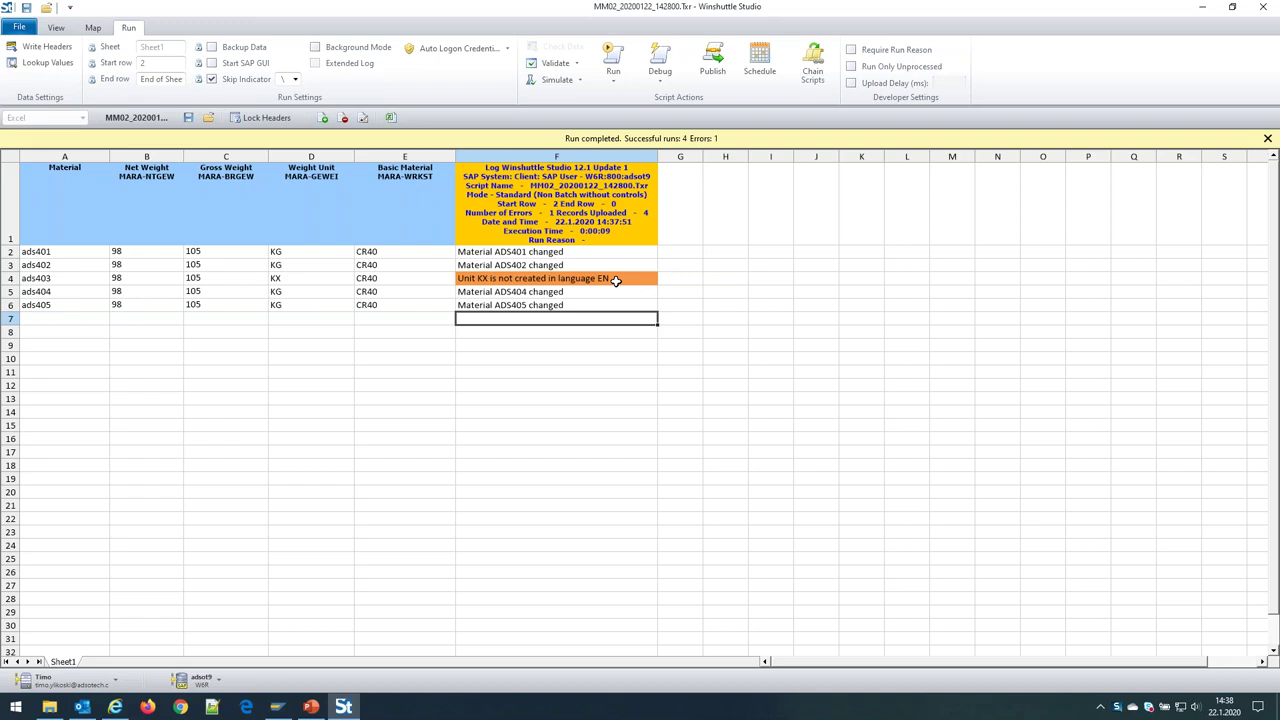
pyautogui.click(616, 281)
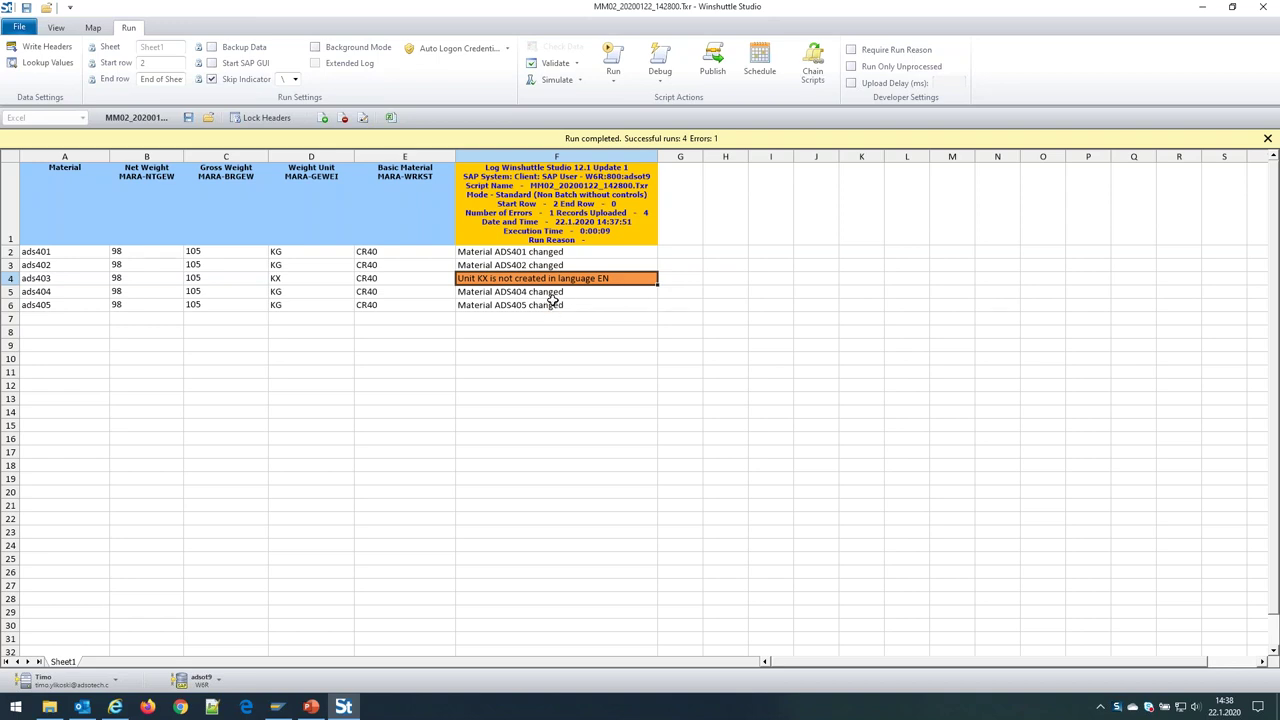
# - Correct the weight unit of material ads403 to KG and select its log message cell
pyautogui.click(313, 283)
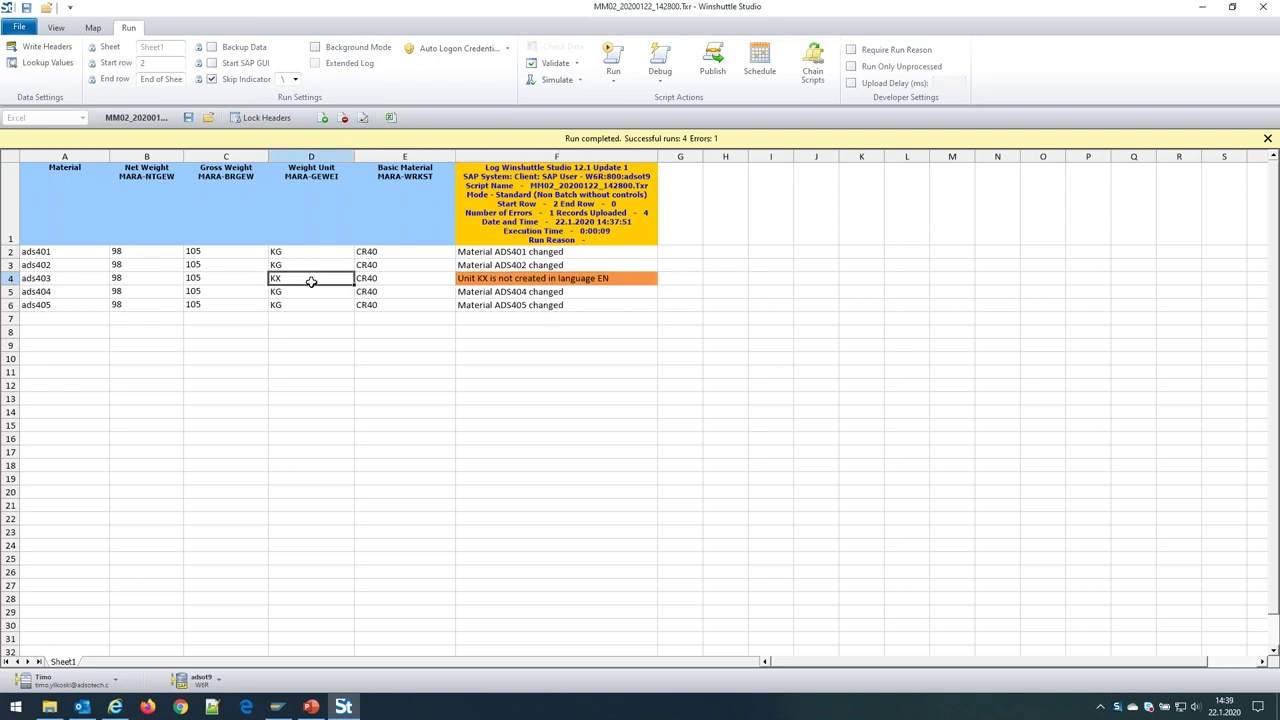
pyautogui.write('KG')
pyautogui.click(636, 279)
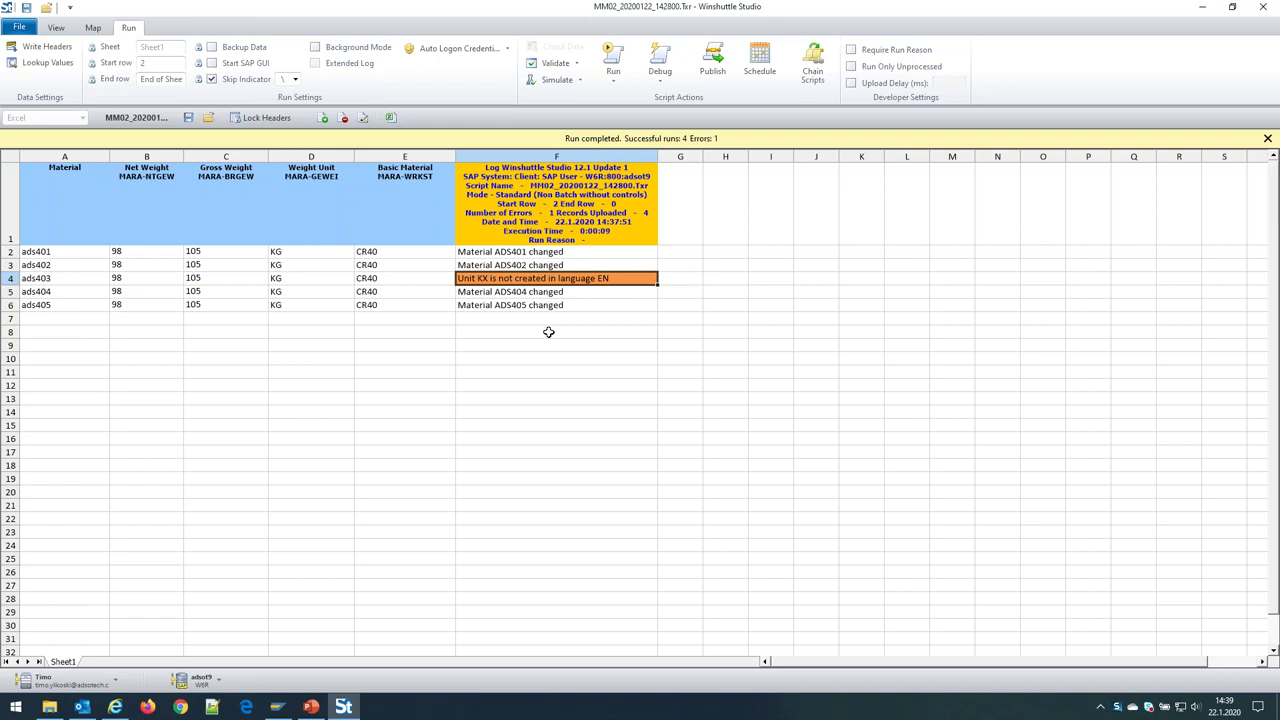
# - Examine the log messages in F2:F6 to tell the successfully changed materials from the error row
pyautogui.click(530, 253)
pyautogui.click(528, 264)
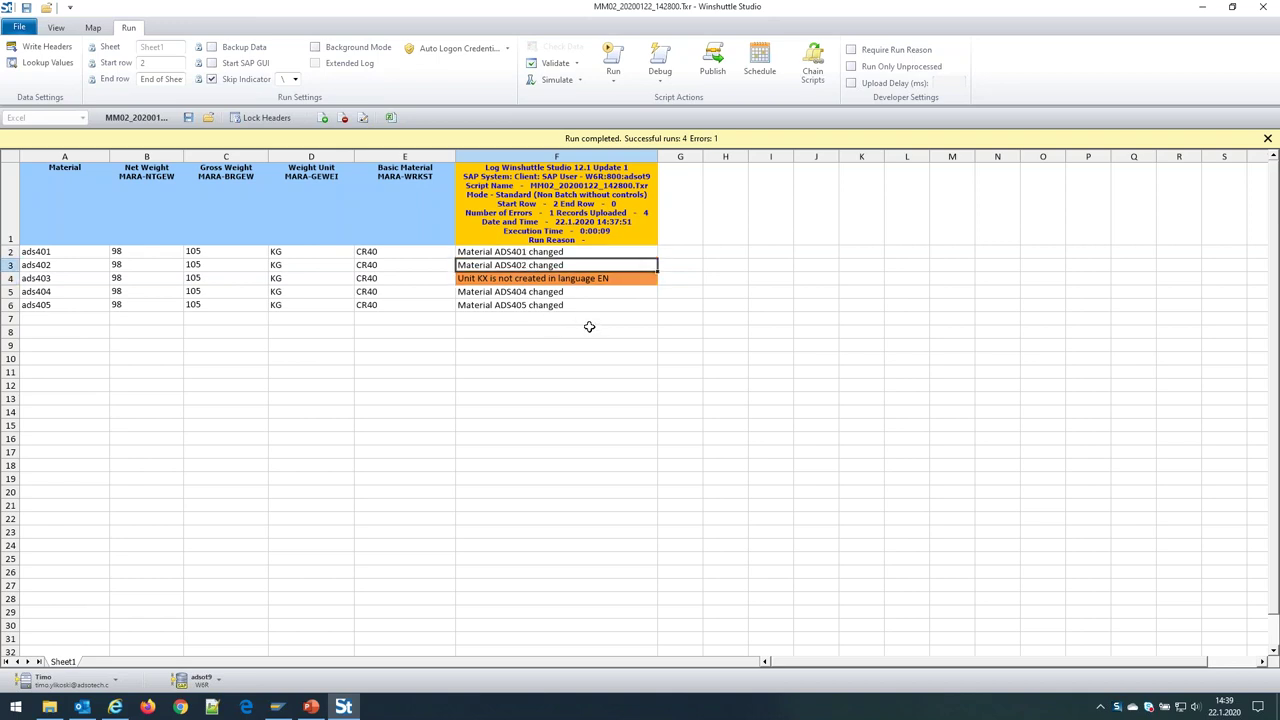
pyautogui.click(541, 295)
pyautogui.click(541, 304)
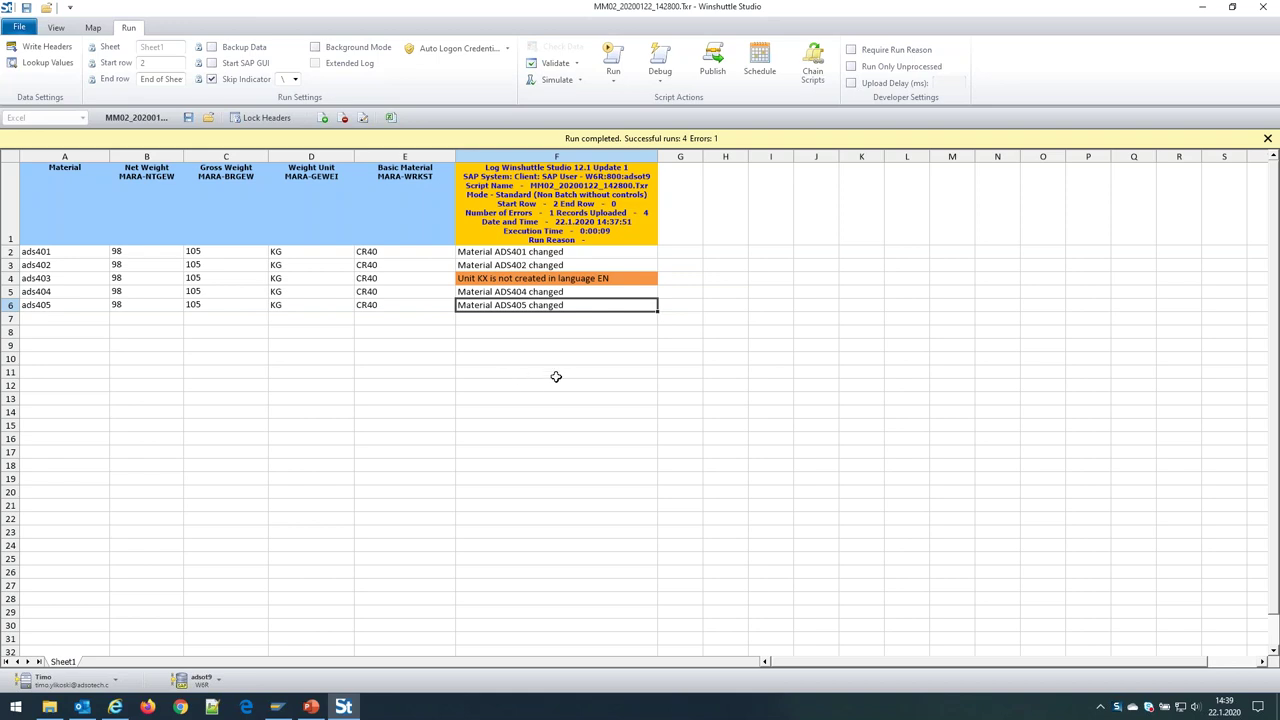
pyautogui.click(620, 278)
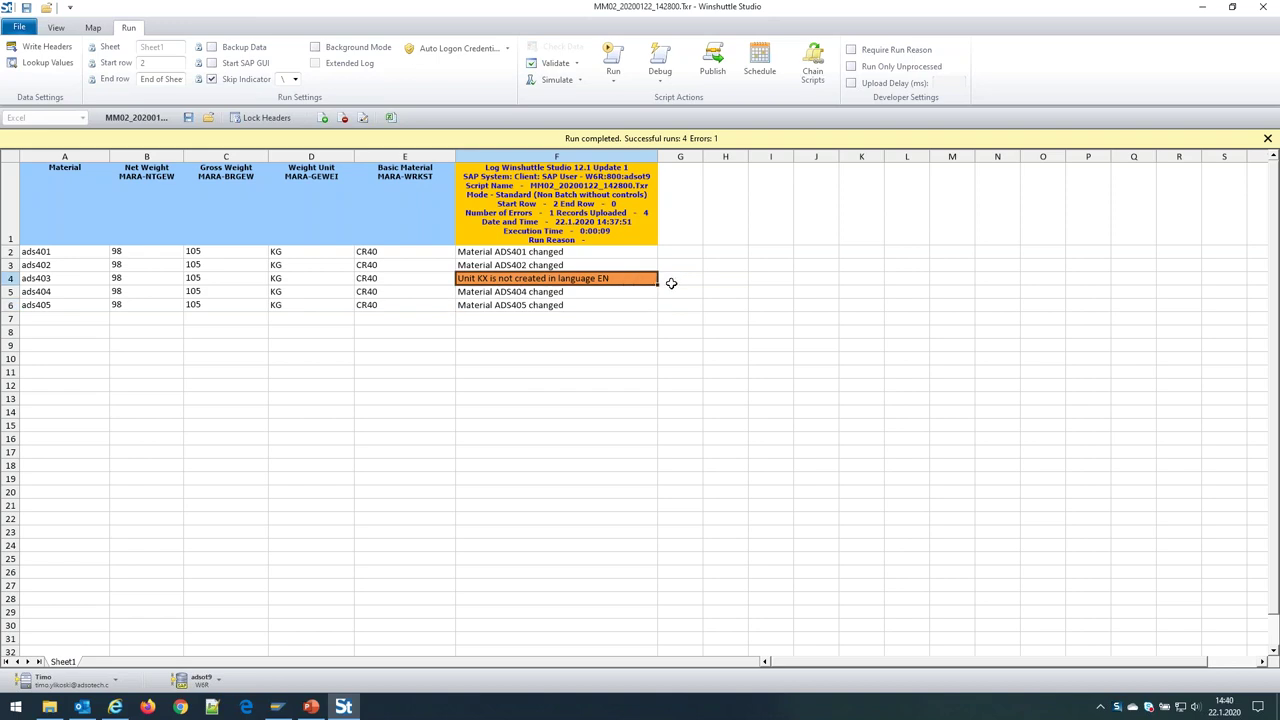
pyautogui.moveTo(610, 254); pyautogui.dragTo(597, 304)
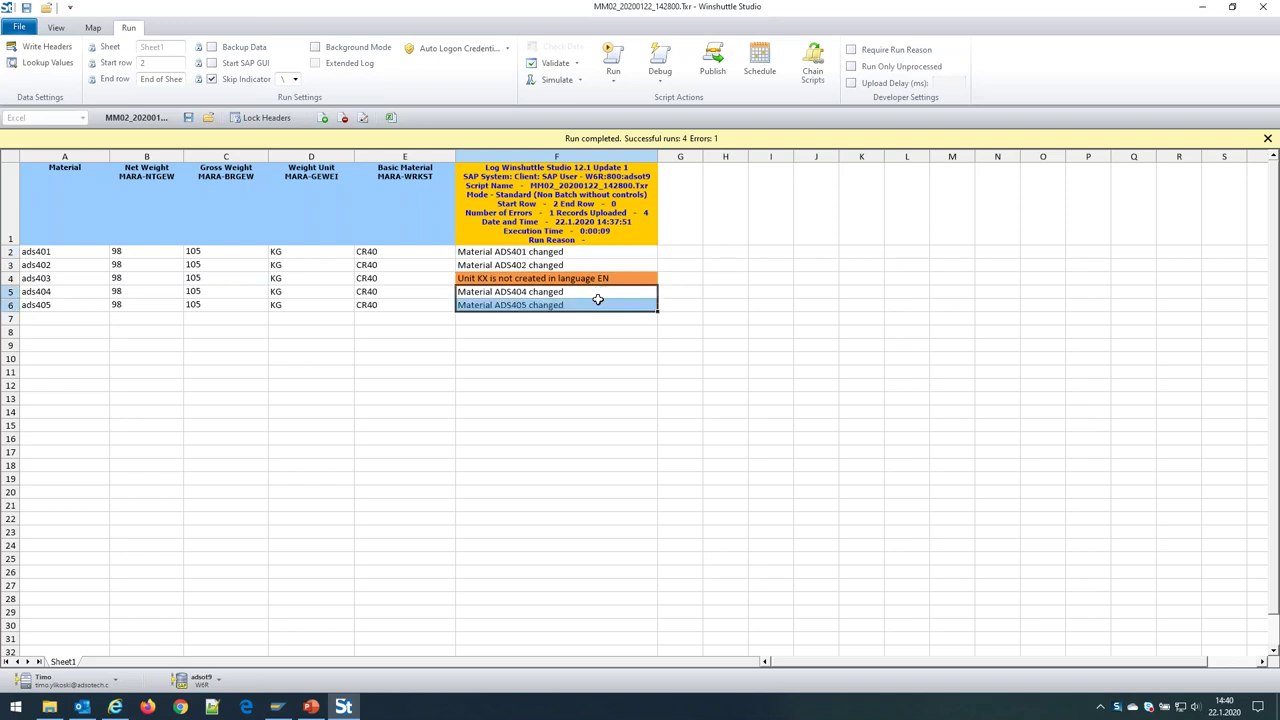
pyautogui.click(675, 276)
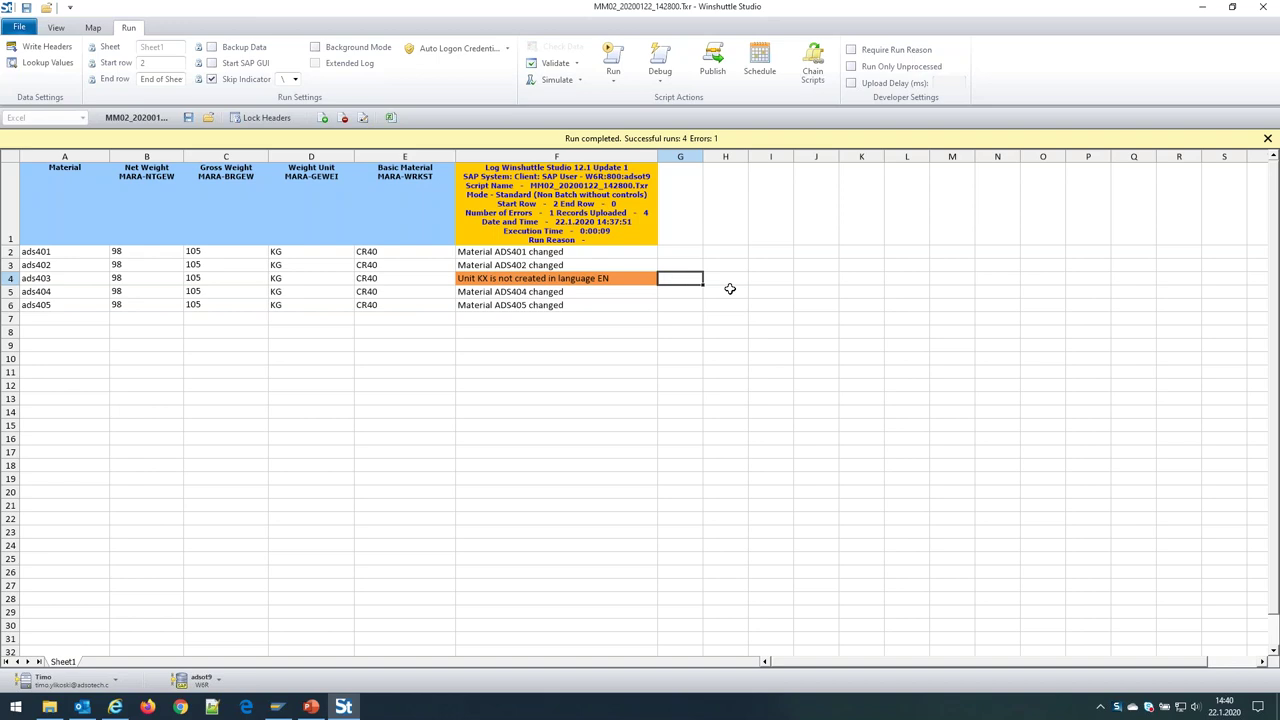
pyautogui.click(596, 337)
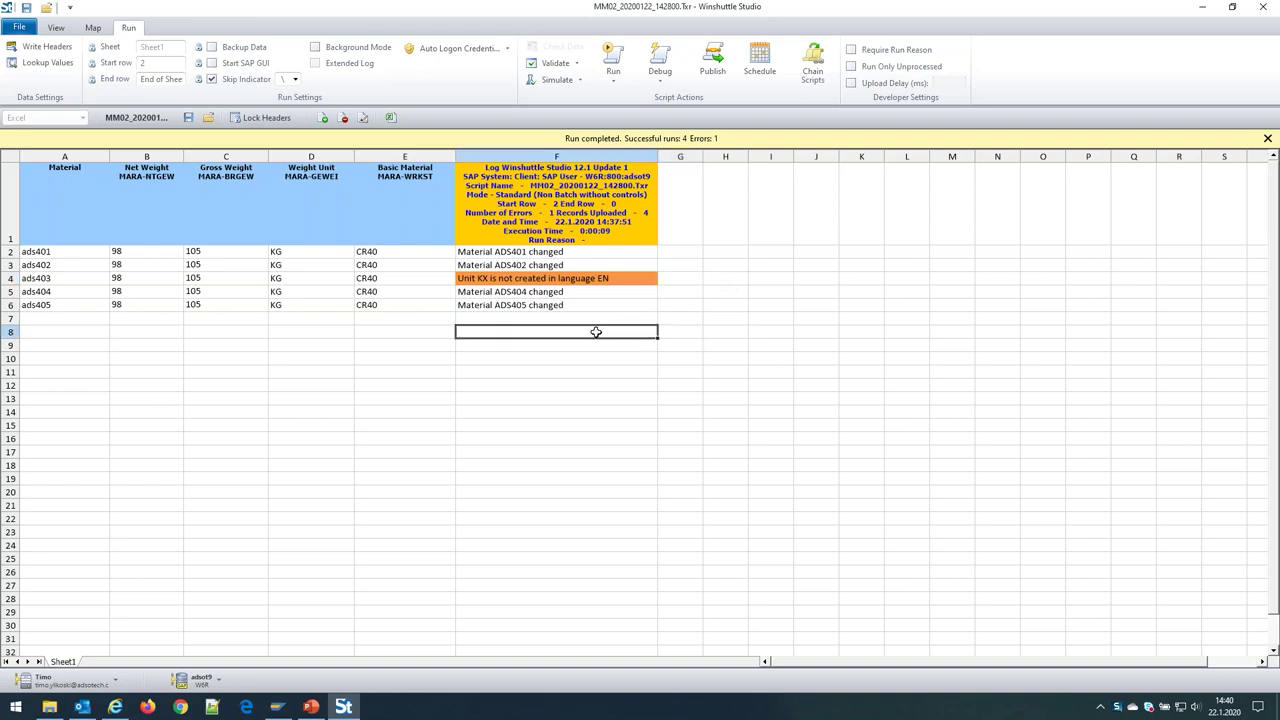
# - Run the script for the error rows only and check the log message for material ads403
pyautogui.click(614, 86)
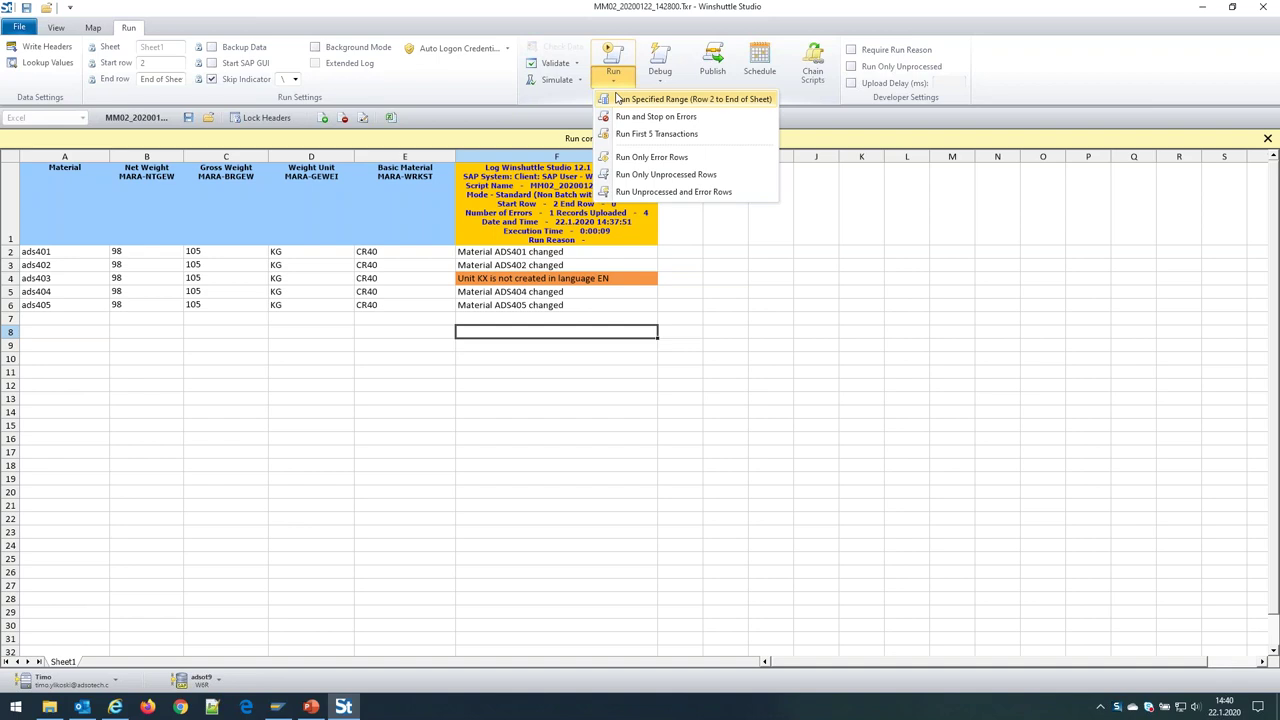
pyautogui.click(672, 160)
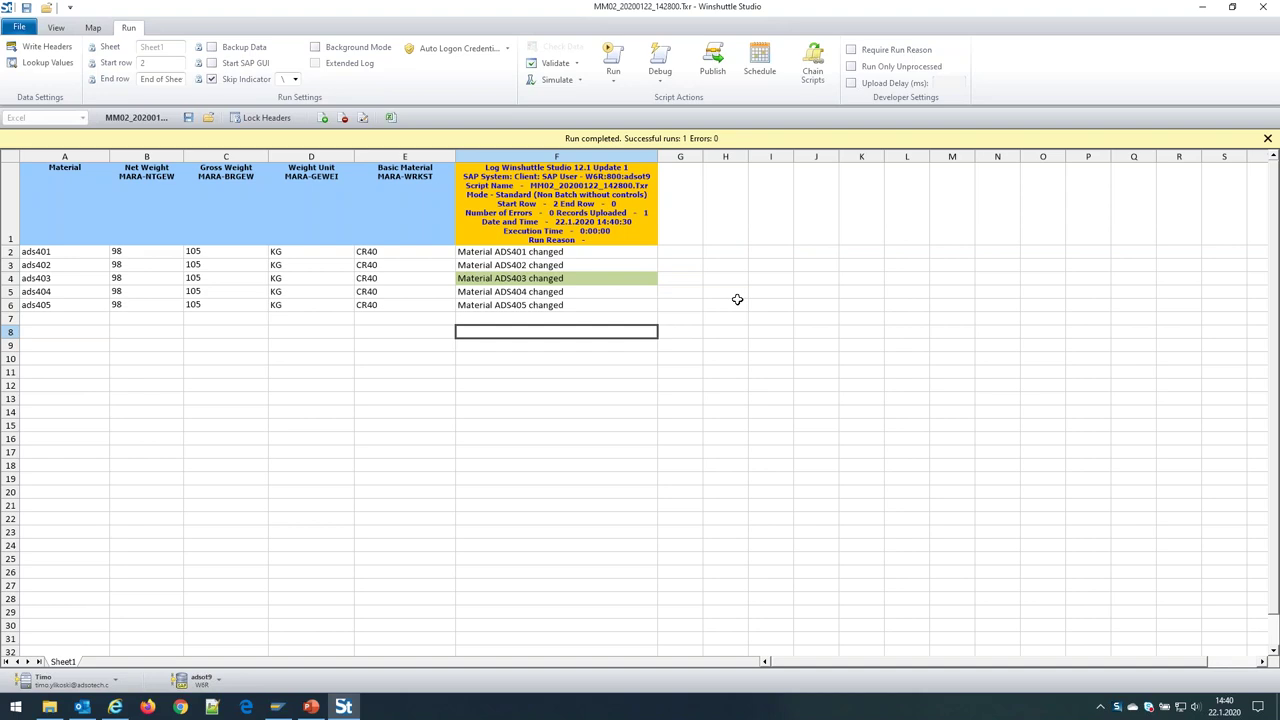
pyautogui.click(632, 283)
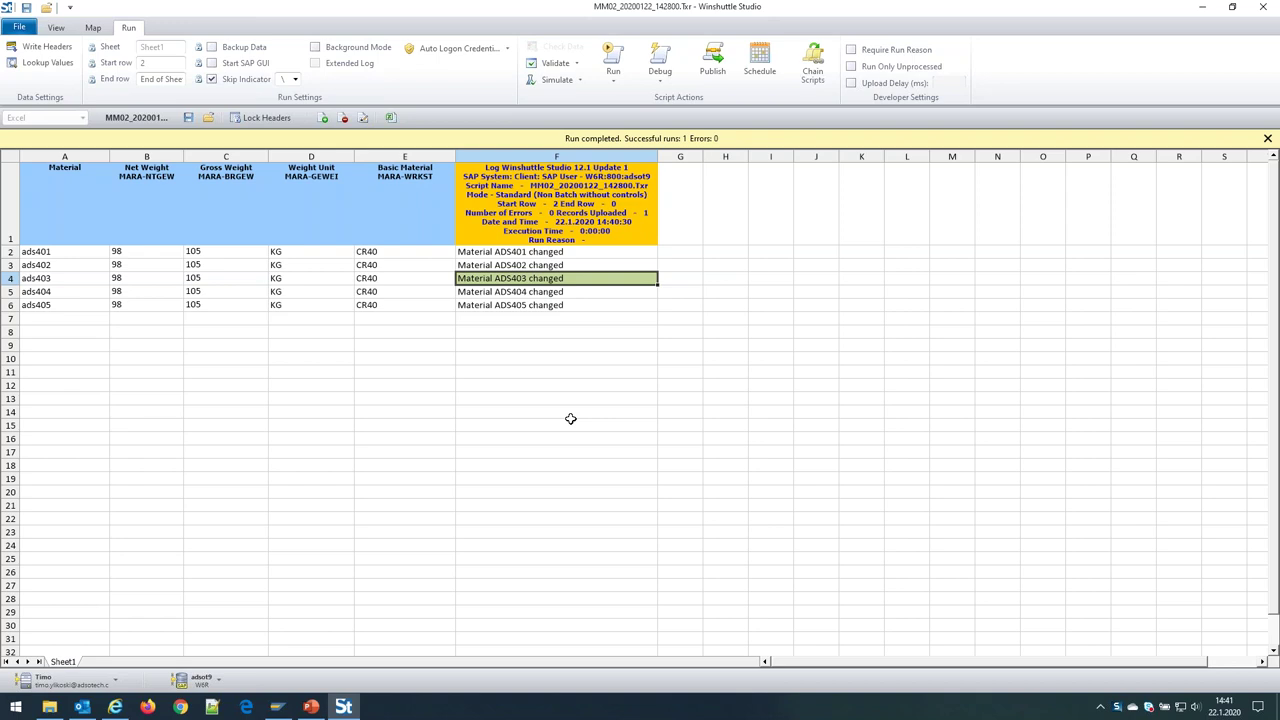
pyautogui.click(681, 276)
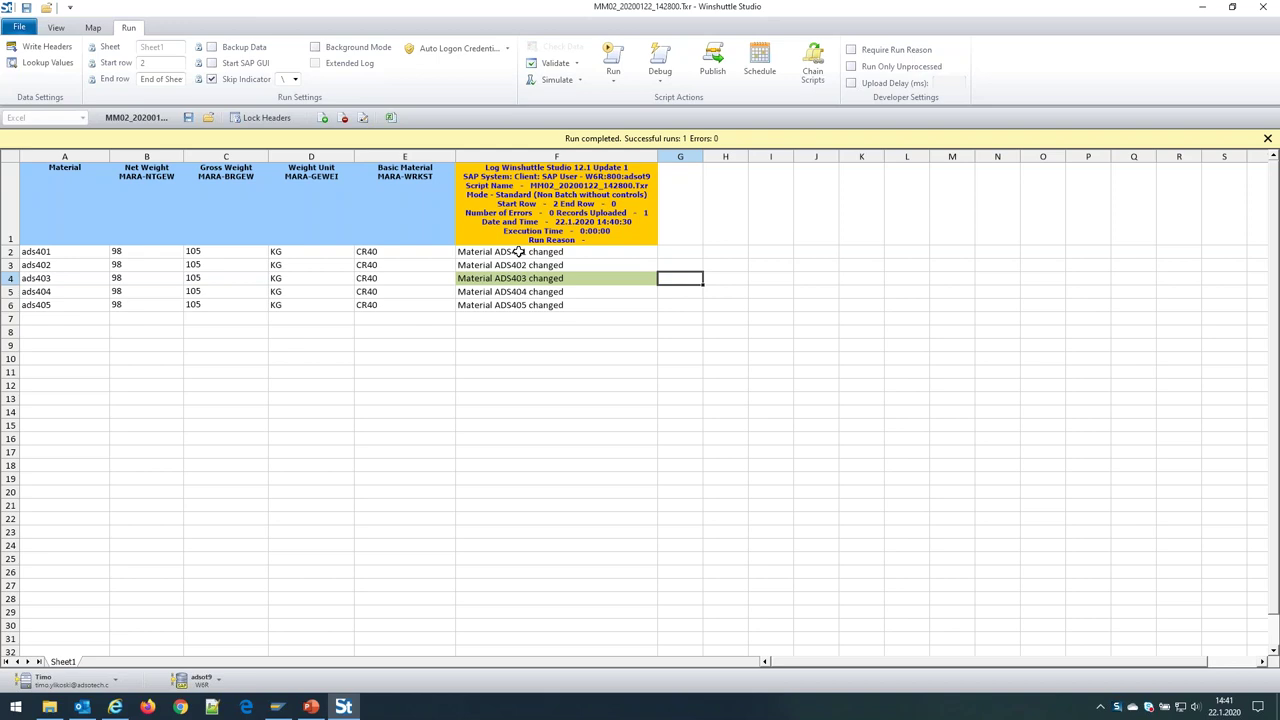
# - Set the net weight to 100 for all five materials, ads401 to ads405
pyautogui.click(136, 251)
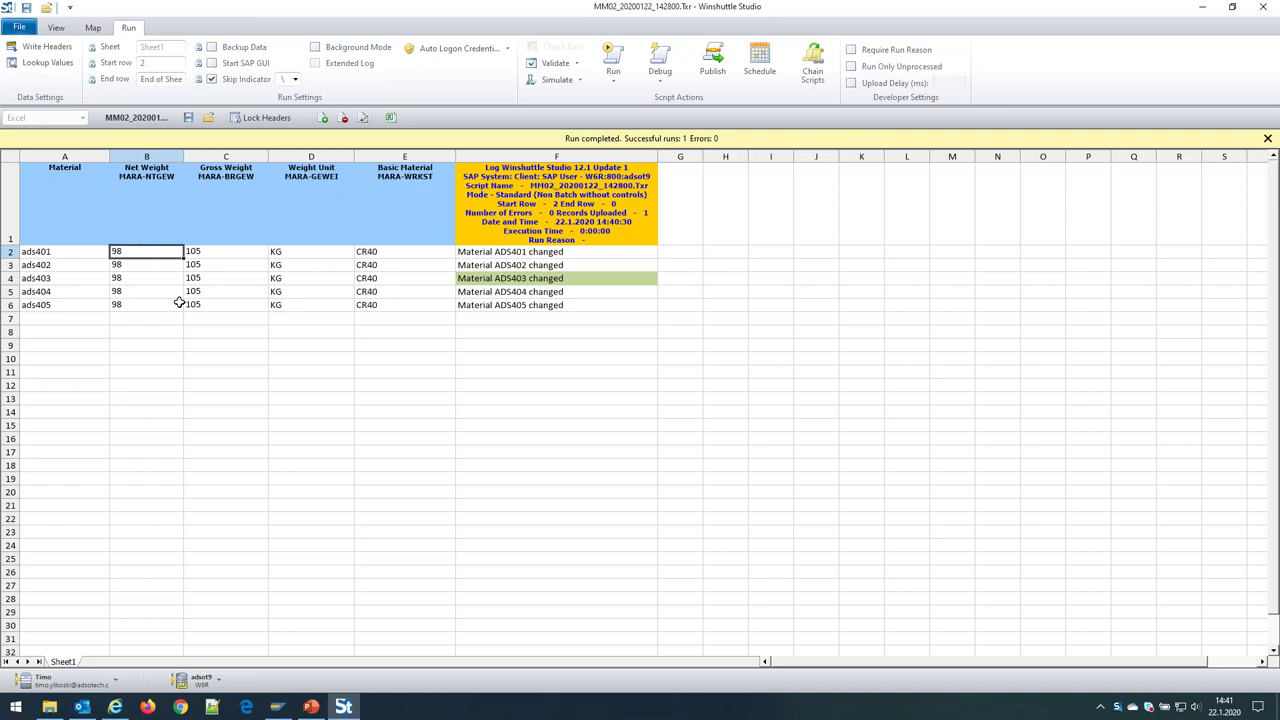
pyautogui.write('100')
pyautogui.press('Return')
pyautogui.moveTo(137, 264); pyautogui.dragTo(140, 304)
pyautogui.write('100')
pyautogui.hotkey('ctrl', 'Return')
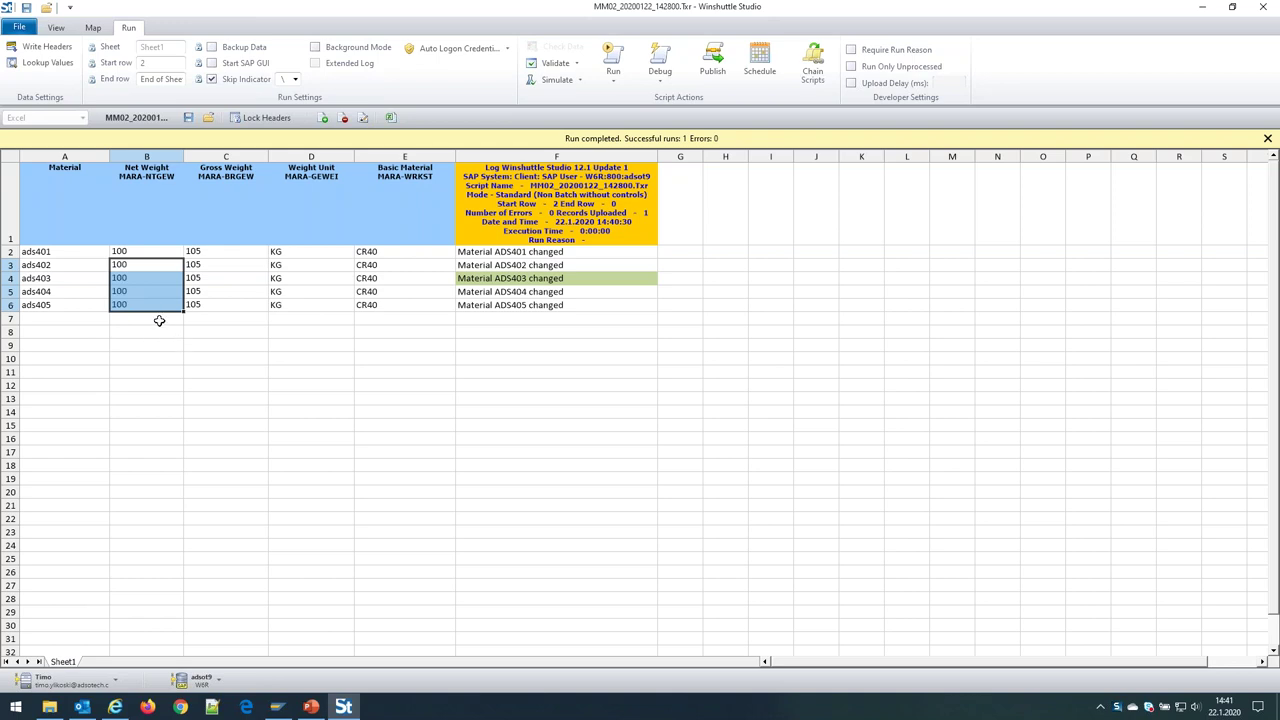
pyautogui.click(159, 320)
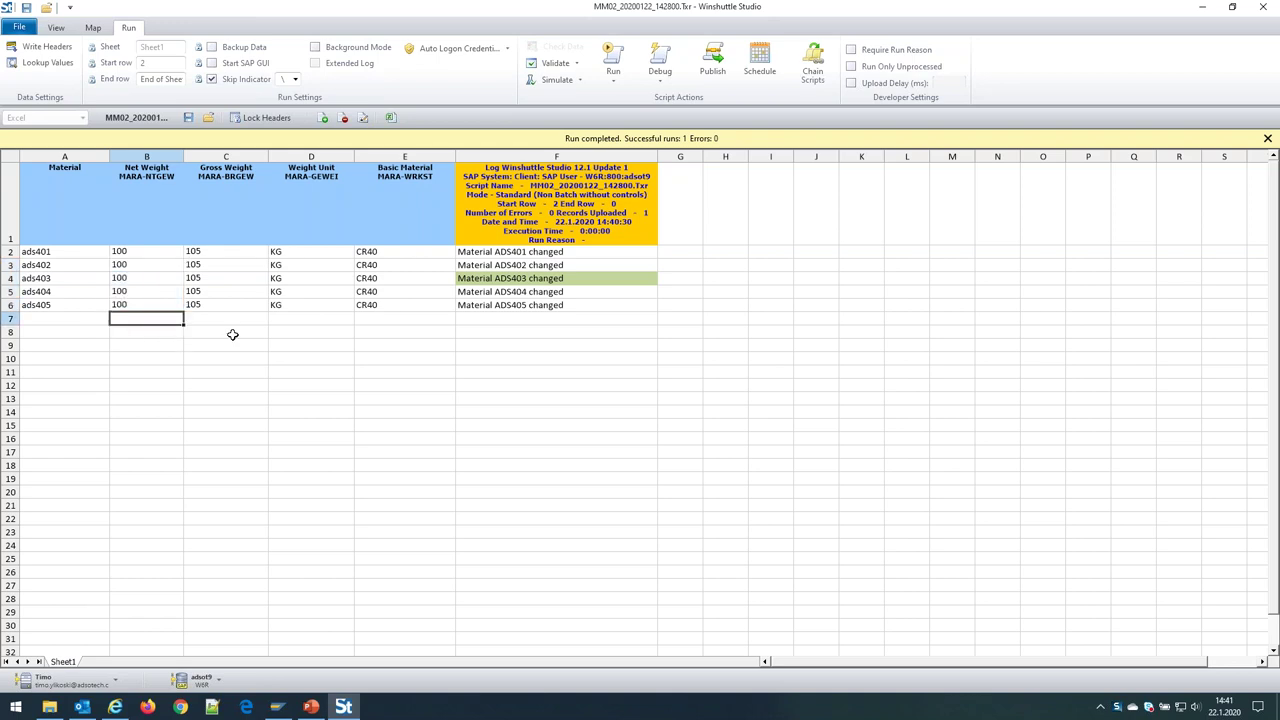
# - Clear the log messages in F2:F6 and run the script with Backup Data enabled
pyautogui.moveTo(563, 254); pyautogui.dragTo(568, 305)
pyautogui.press('Delete')
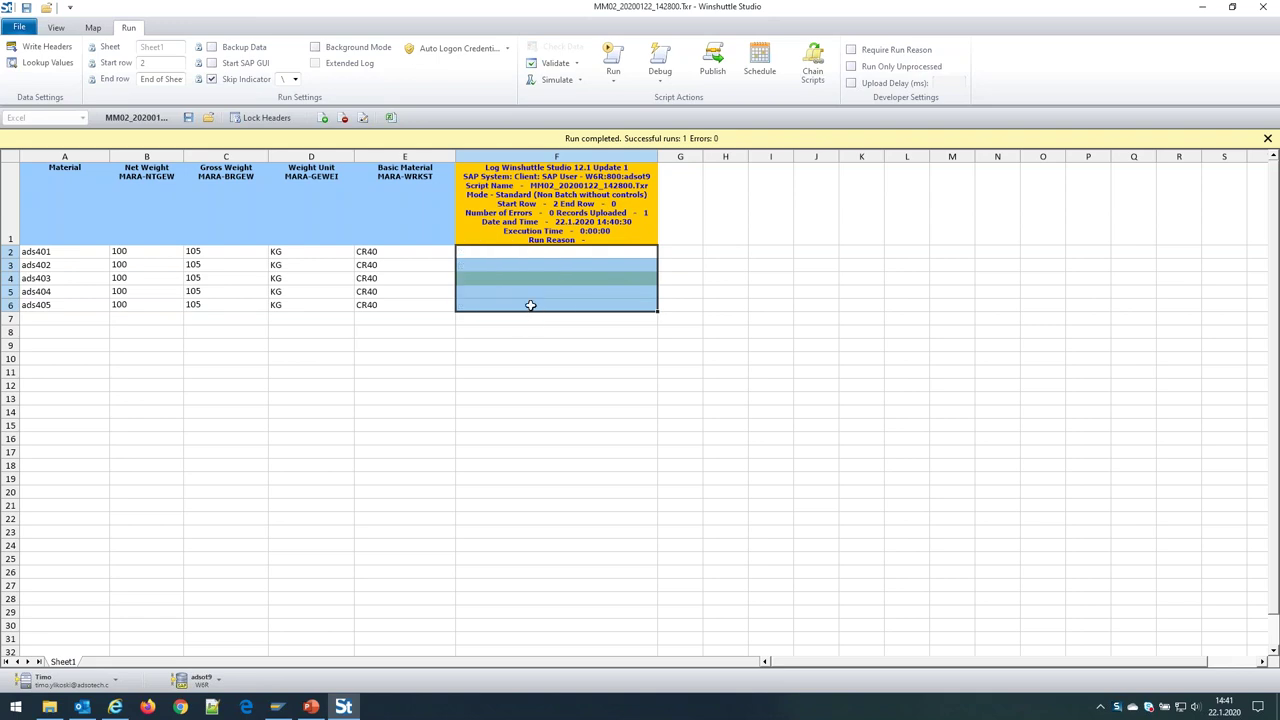
pyautogui.click(483, 253)
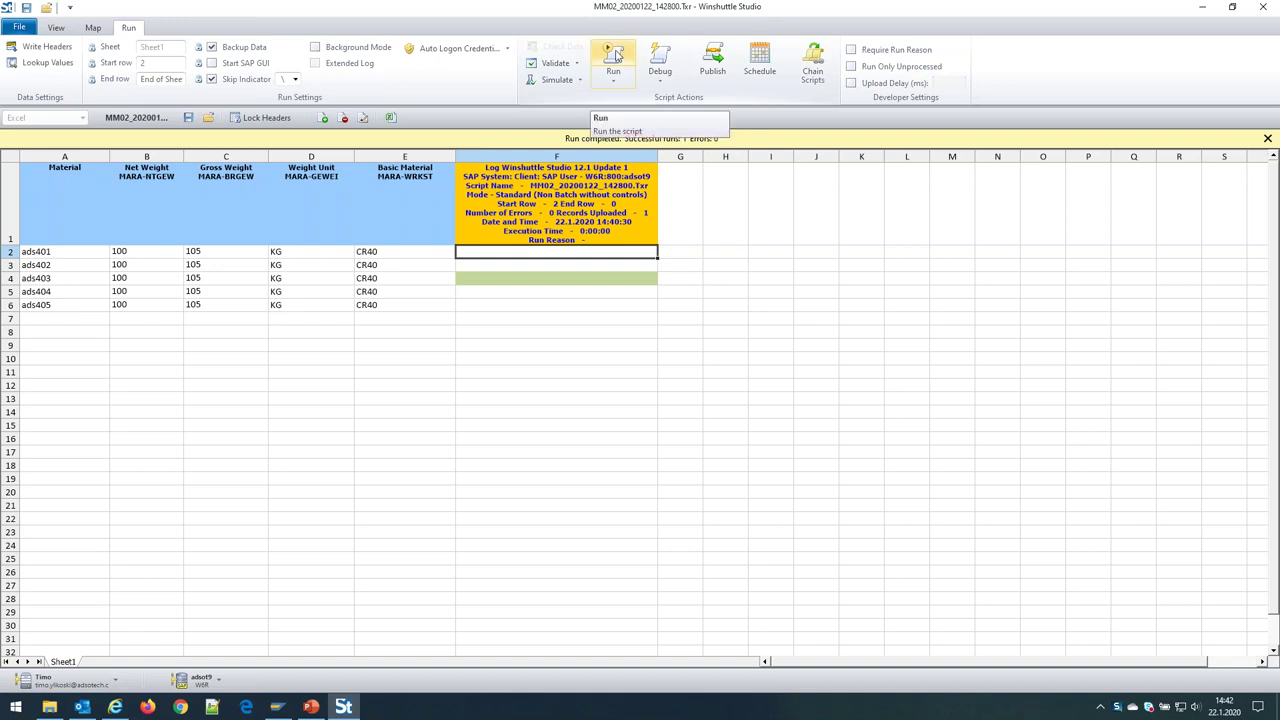
pyautogui.click(616, 56)
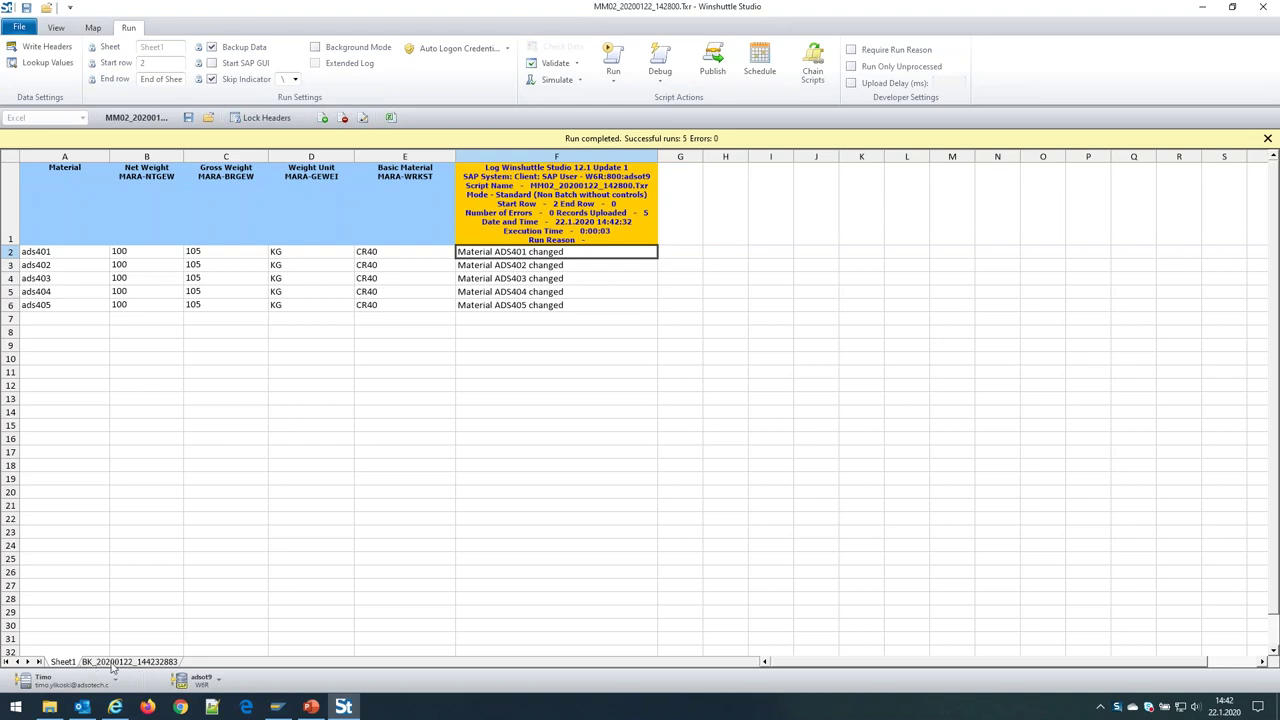
# - Compare the net weights on the backup sheet BK_20200122_144232883 with the uploaded values on Sheet1
pyautogui.click(106, 663)
pyautogui.moveTo(64, 156); pyautogui.dragTo(156, 157)
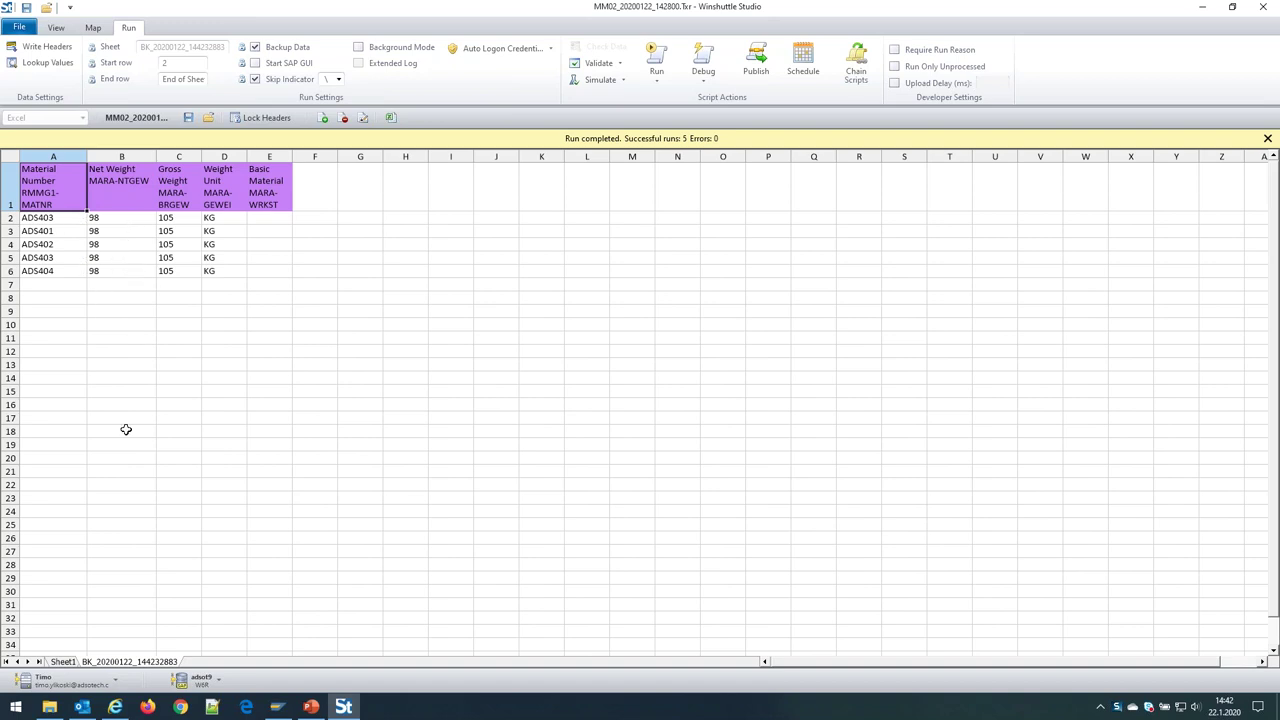
pyautogui.click(63, 662)
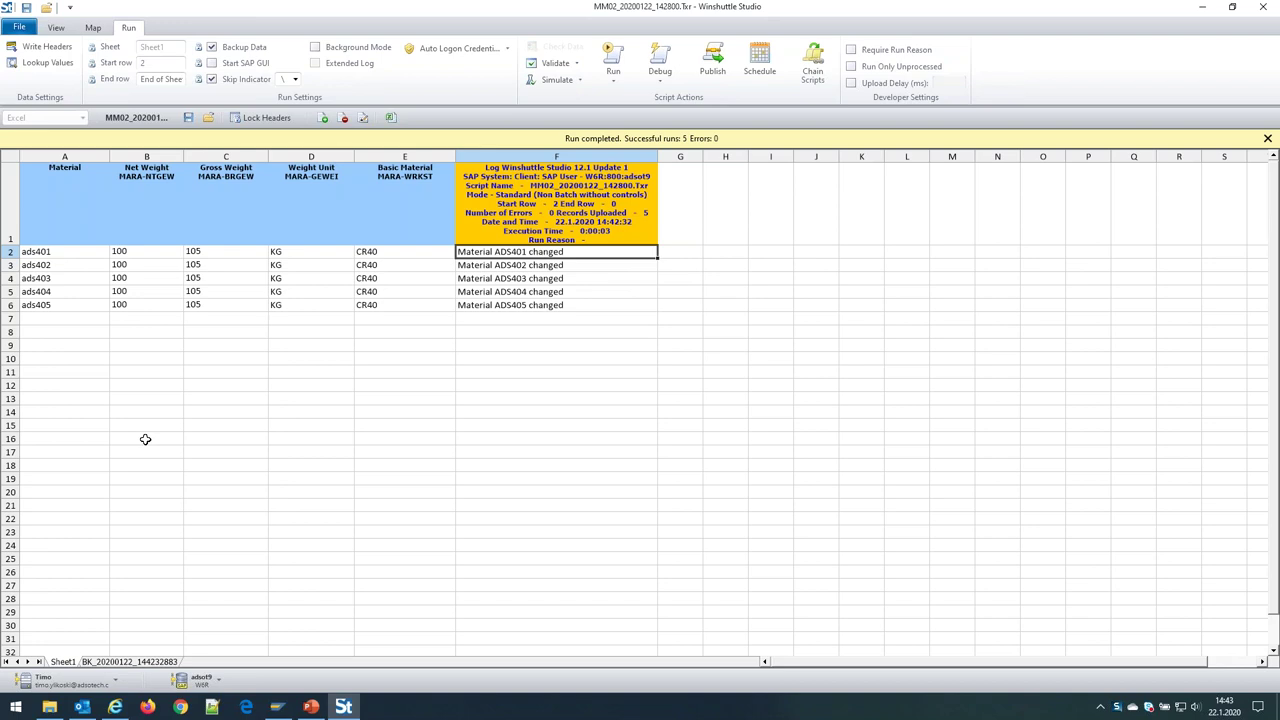
pyautogui.moveTo(145, 251); pyautogui.dragTo(143, 303)
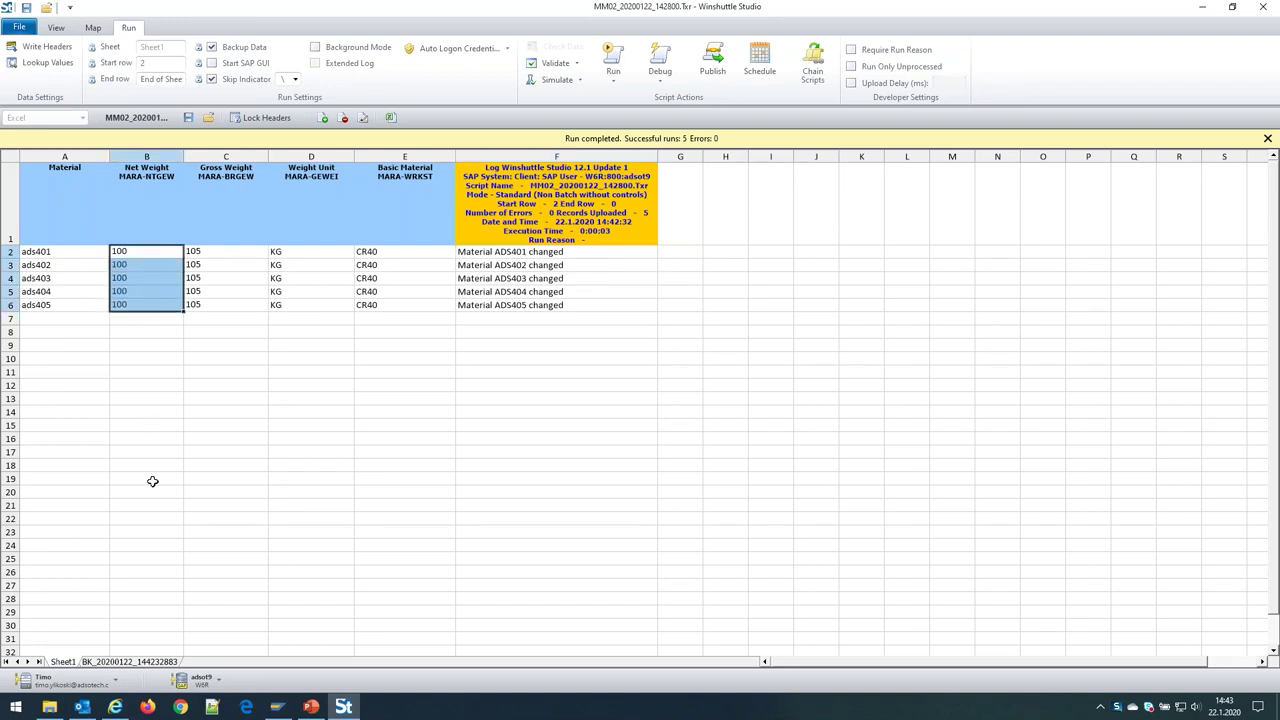
pyautogui.click(117, 662)
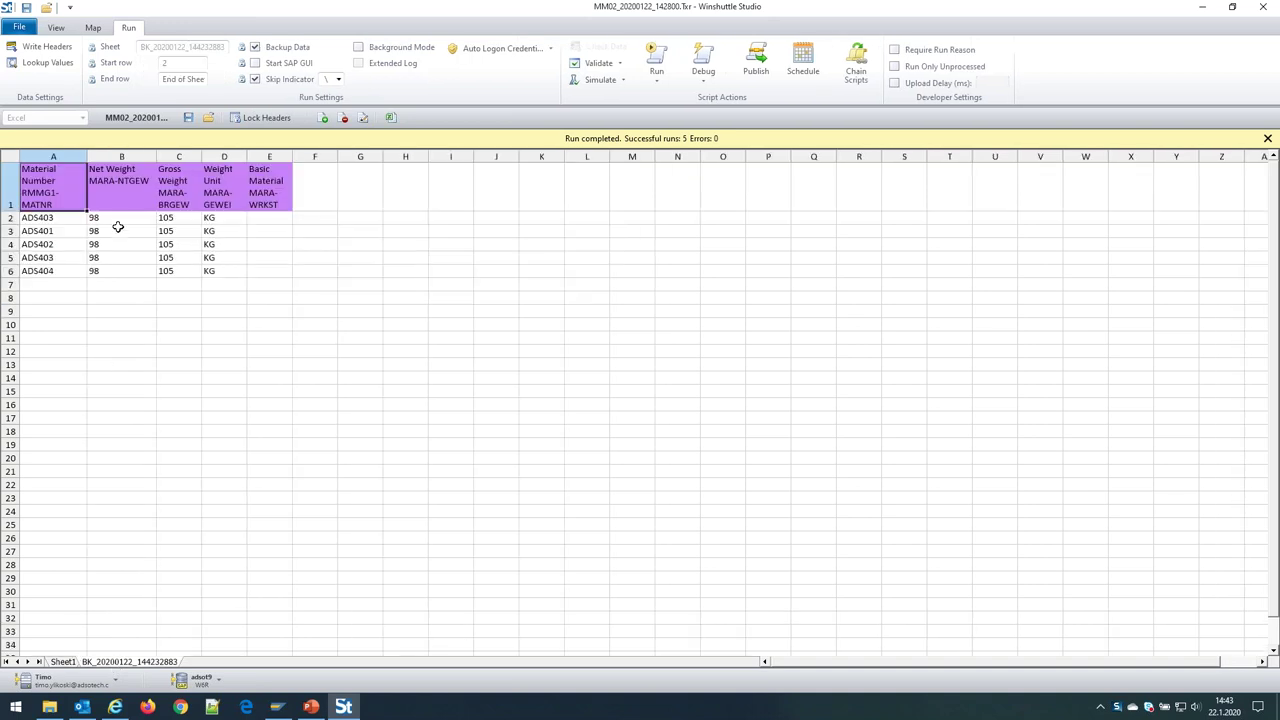
# - Review the backed-up net weights in B2:B6 of the backup sheet, and return to the net weights on Sheet1
pyautogui.moveTo(117, 219); pyautogui.dragTo(117, 272)
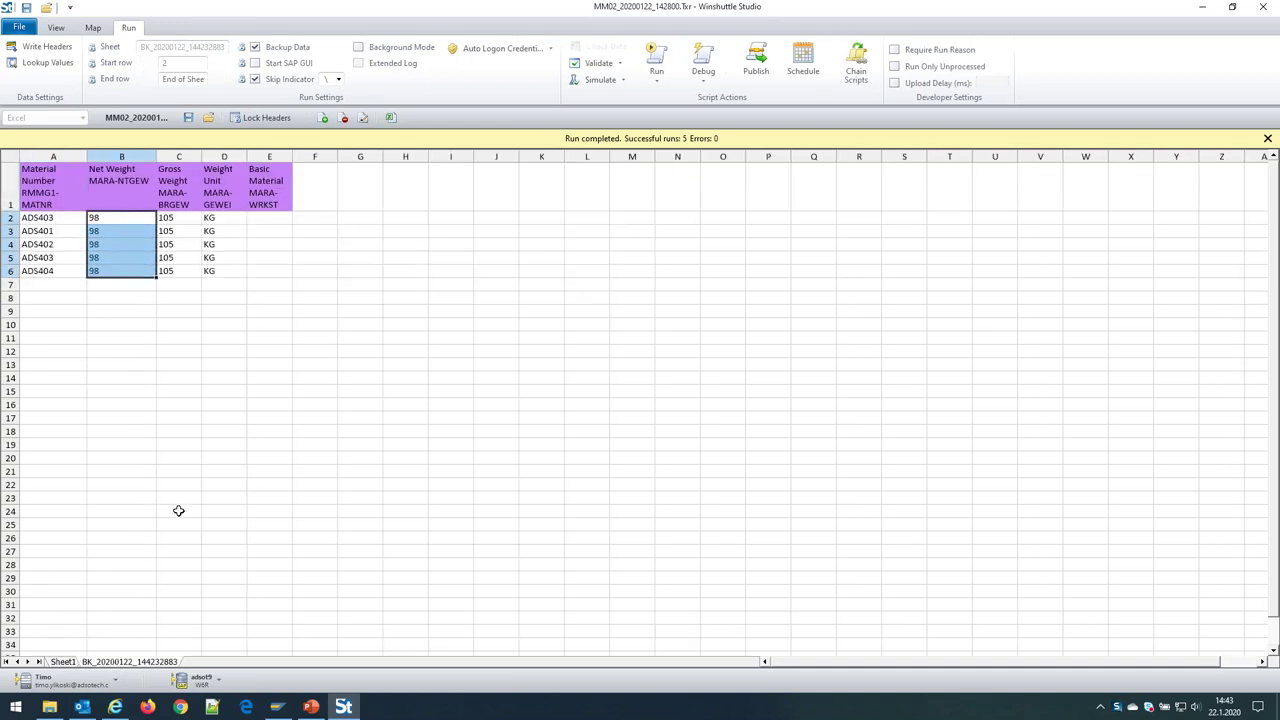
pyautogui.click(63, 663)
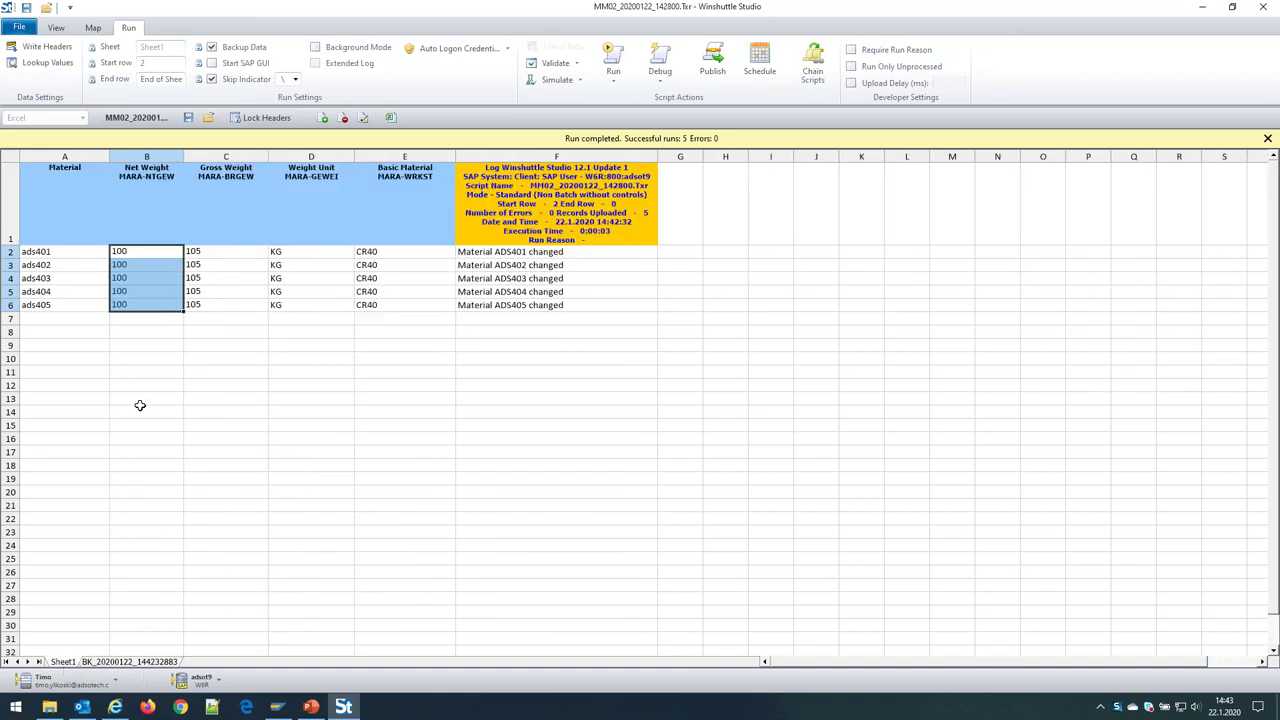
pyautogui.click(135, 322)
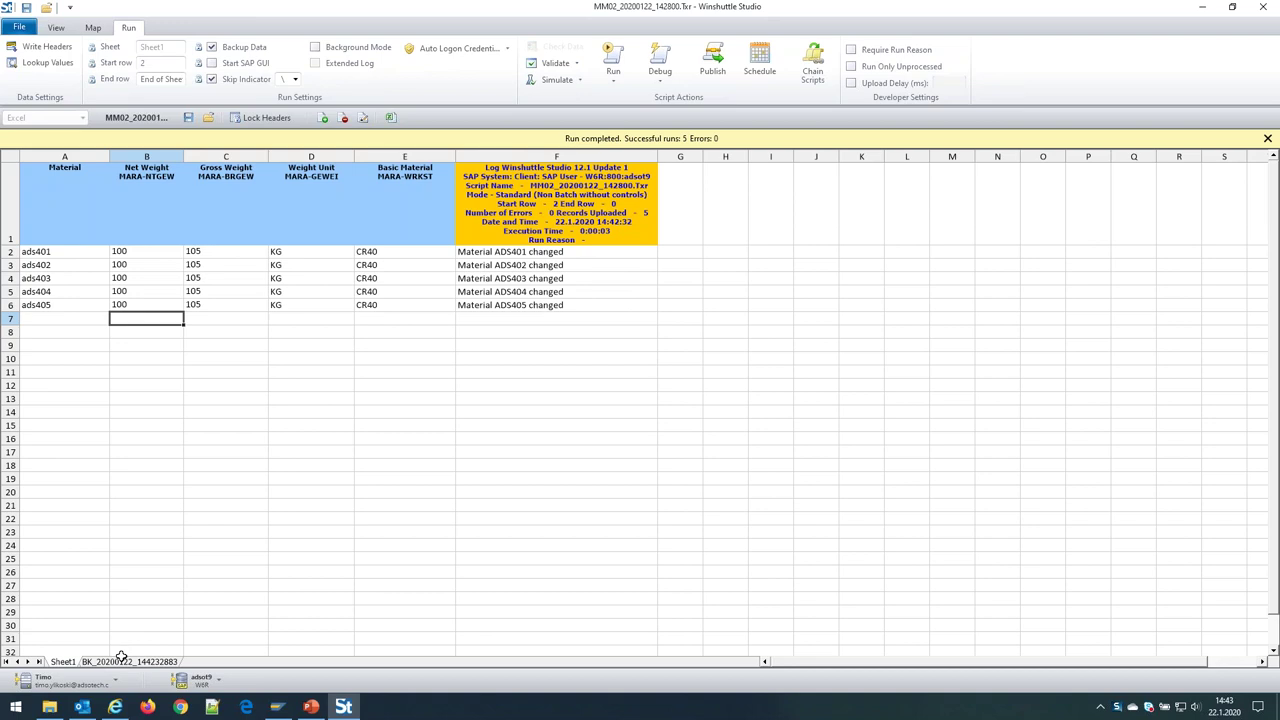
pyautogui.click(153, 251)
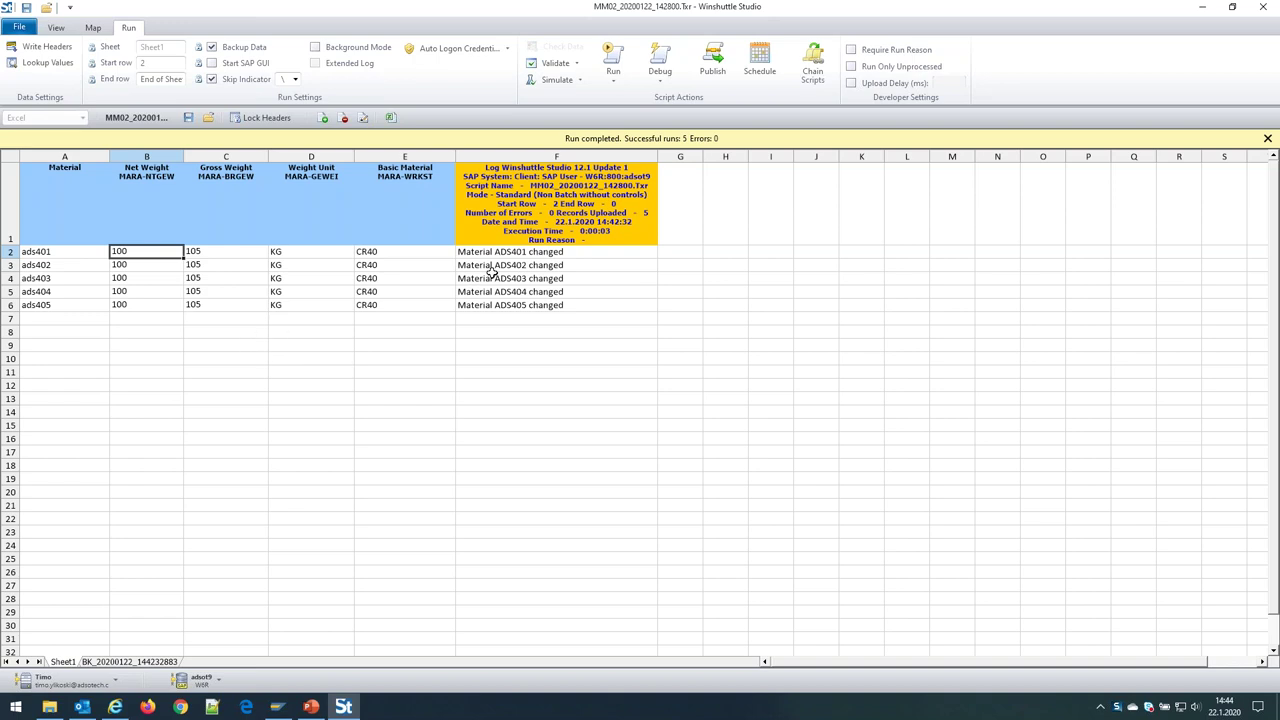
# - Clear the log messages in F2:F6 on Sheet1
pyautogui.moveTo(497, 257); pyautogui.dragTo(503, 304)
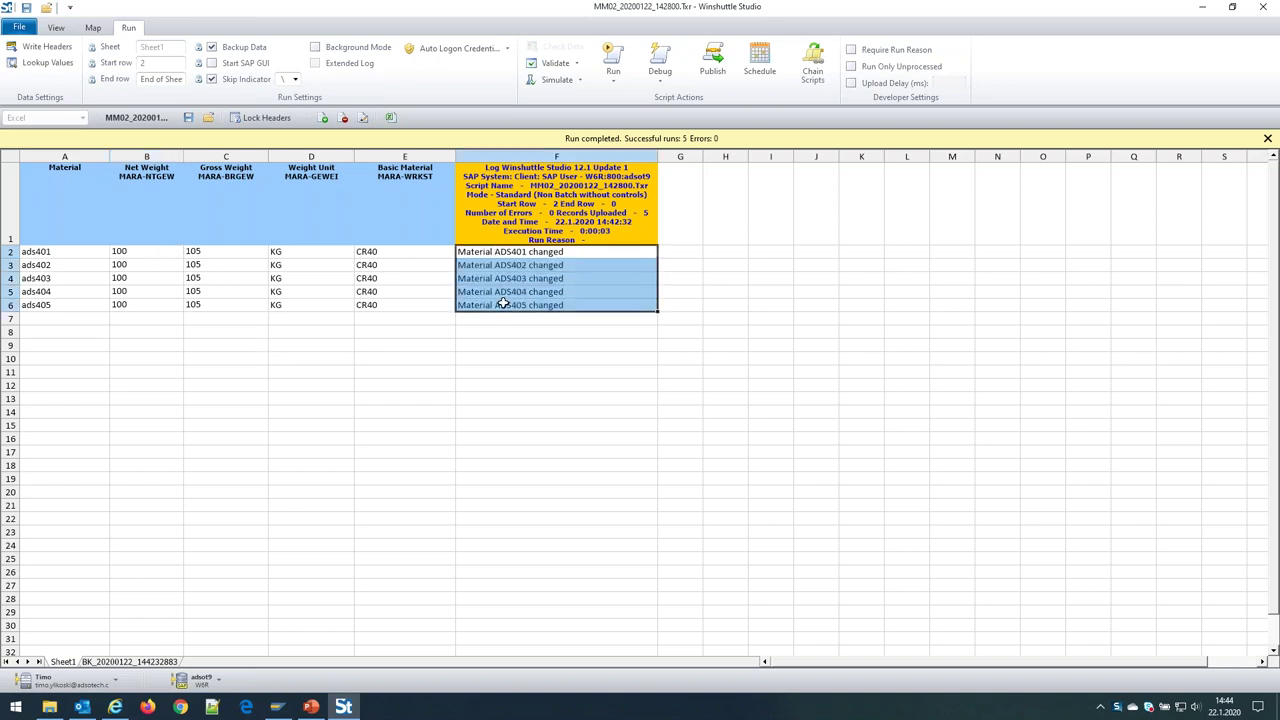
pyautogui.press('Delete')
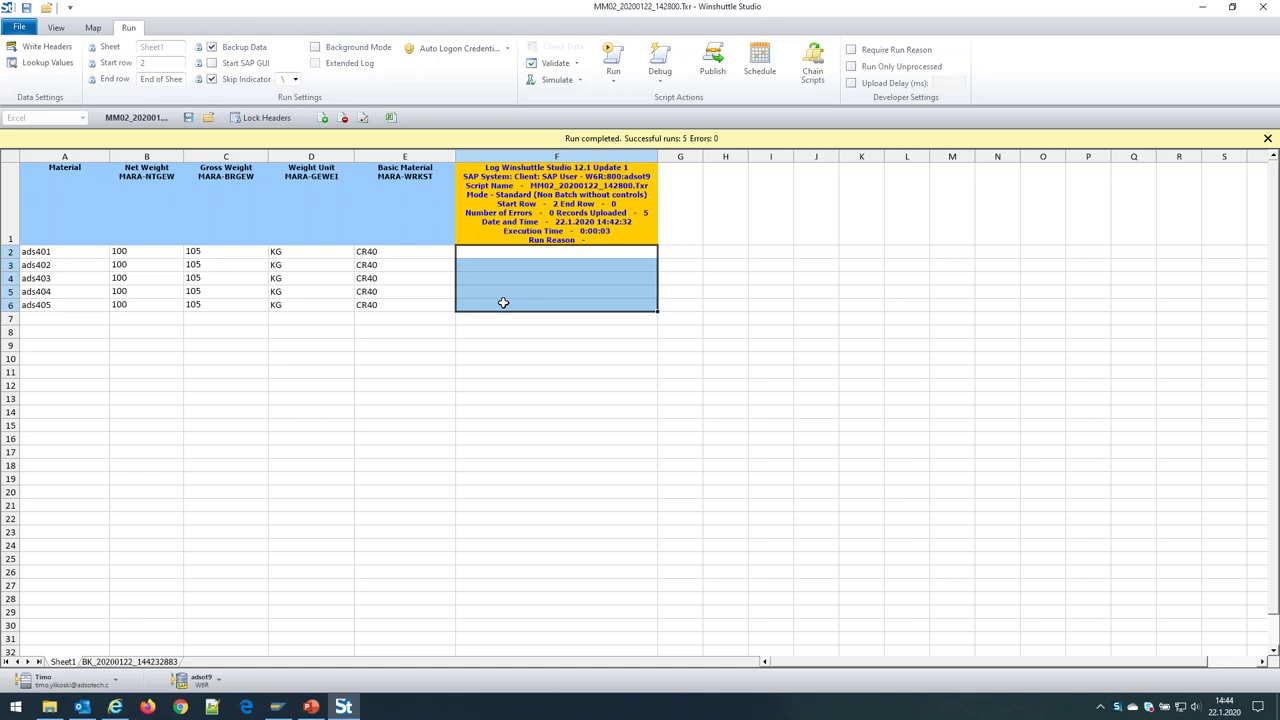
pyautogui.click(468, 251)
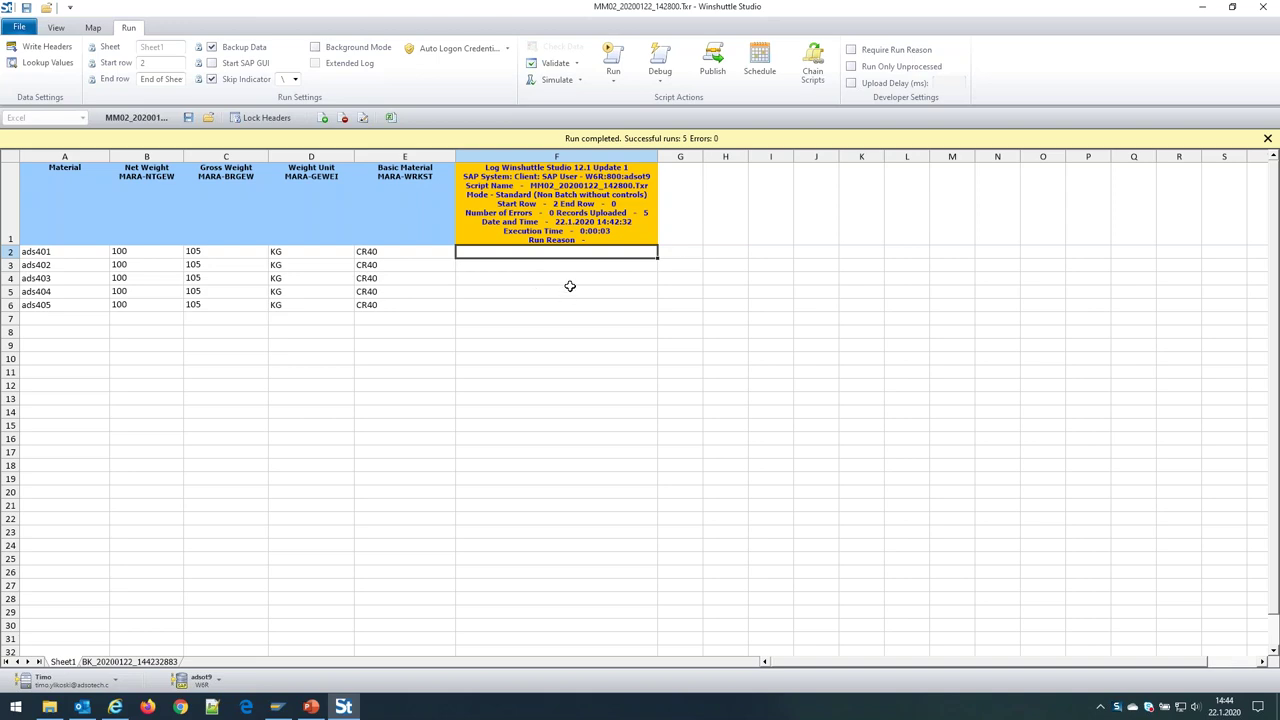
# - Publish the script into Sheet1 of the Excel data file as MM02_Weight_Update, and exit Studio with the script file saved
pyautogui.click(714, 62)
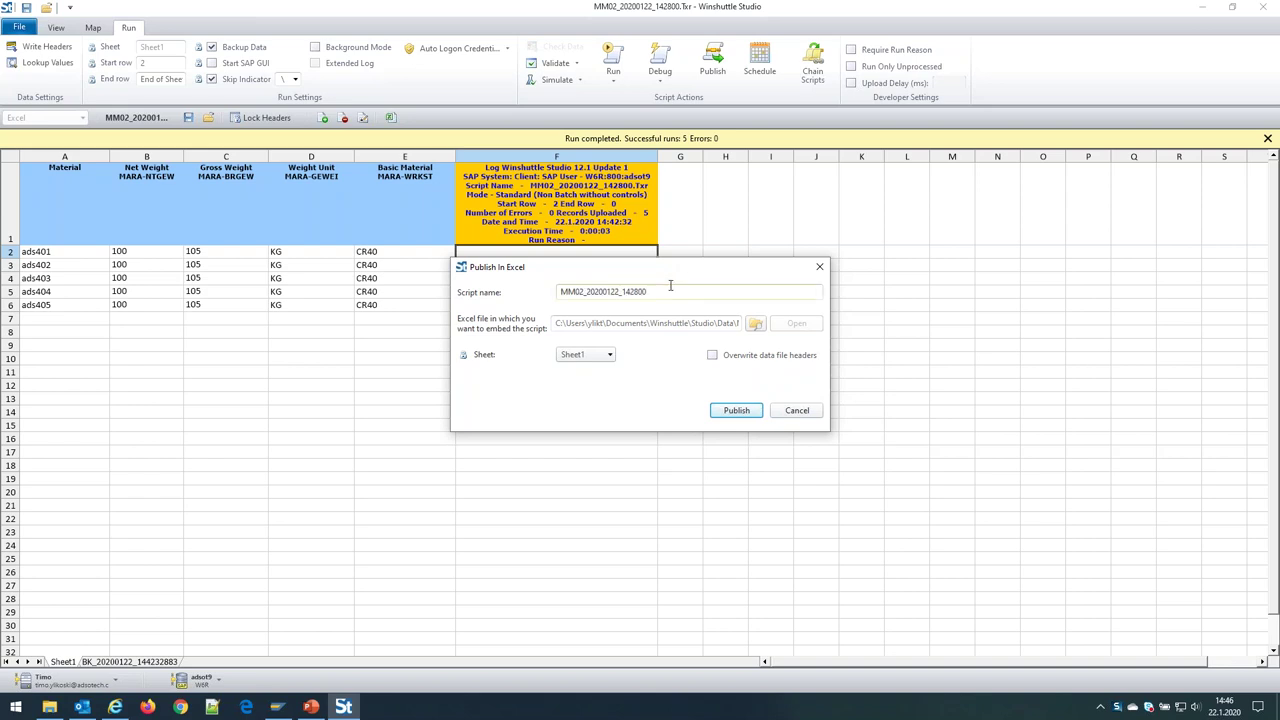
pyautogui.moveTo(648, 291); pyautogui.dragTo(589, 291)
pyautogui.press('BackSpace')
pyautogui.press('BackSpace')
pyautogui.write('Weight_Update')
pyautogui.click(727, 416)
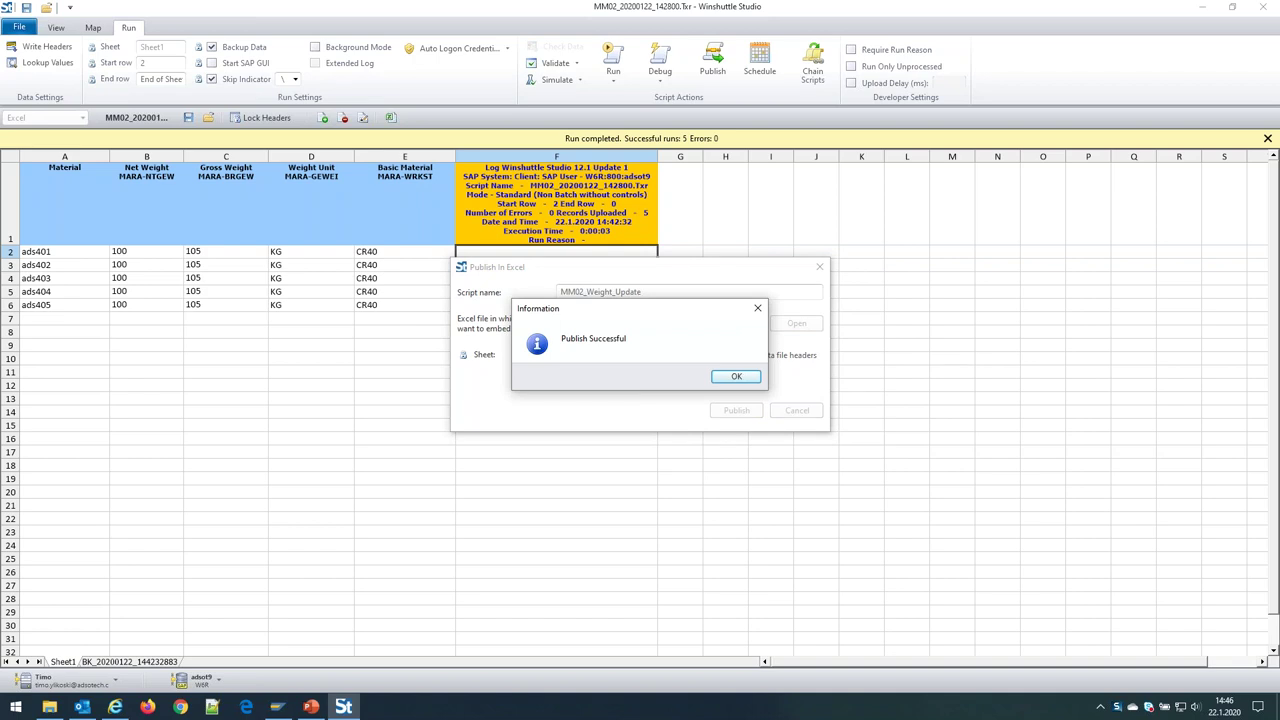
pyautogui.click(736, 376)
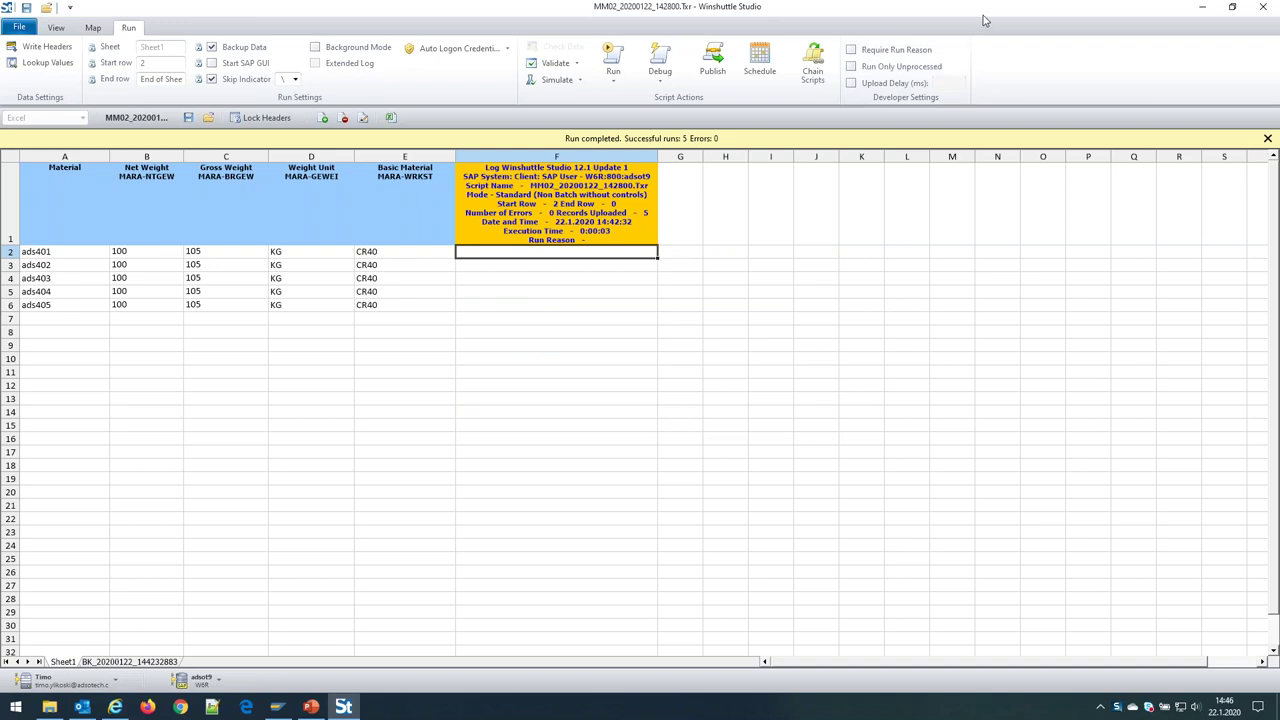
pyautogui.click(1263, 10)
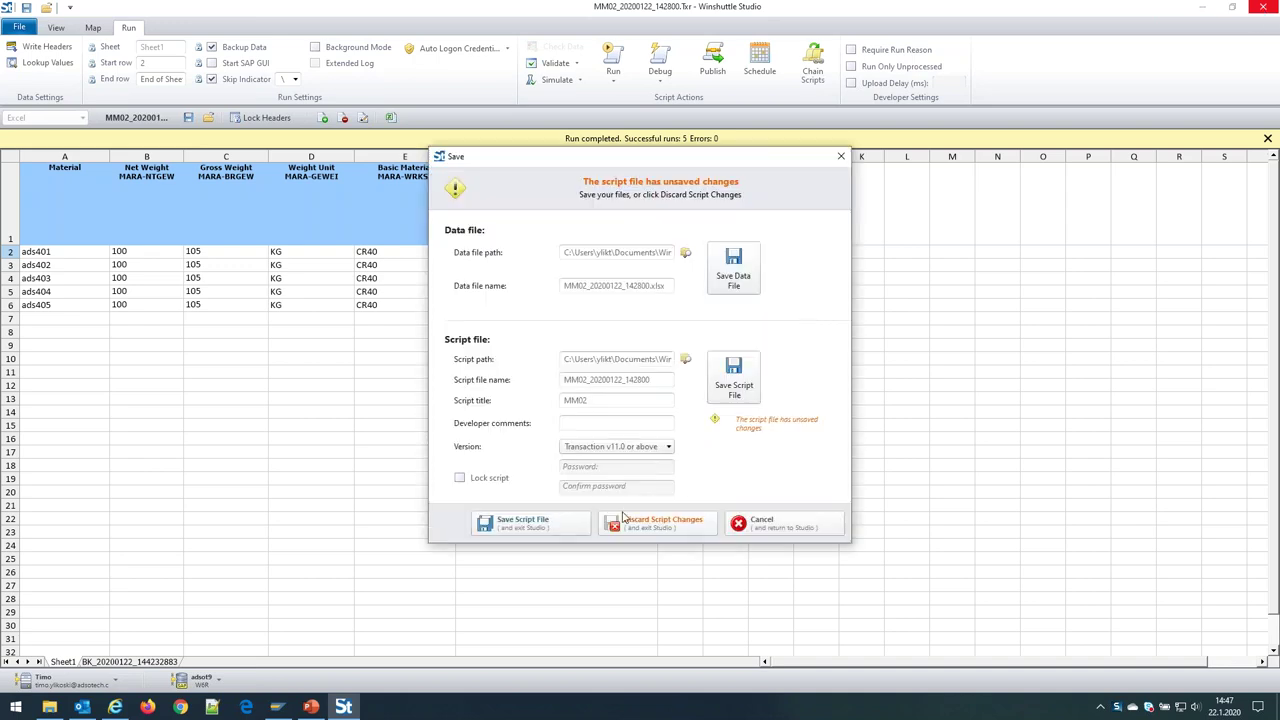
pyautogui.click(537, 526)
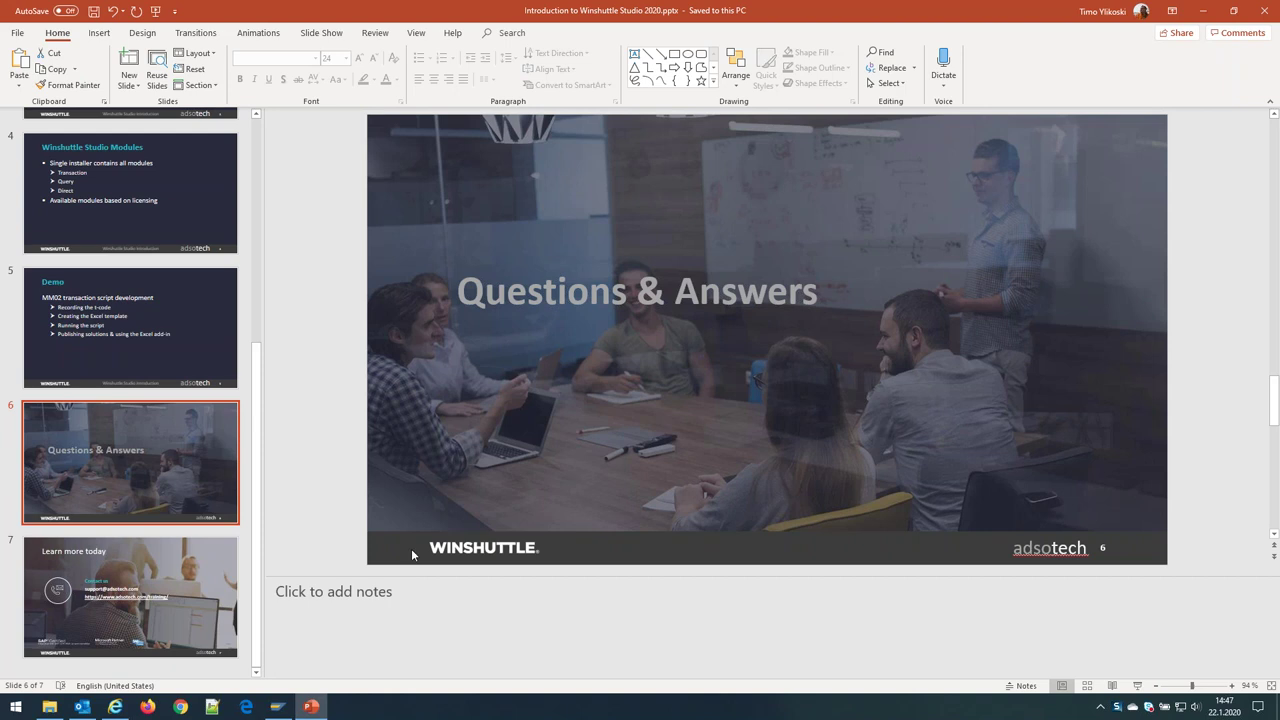
# - Open MM02_20200122_142800.xlsx from the Winshuttle Studio Data folder in Excel and show Sheet1 in a maximized window
pyautogui.click(49, 707)
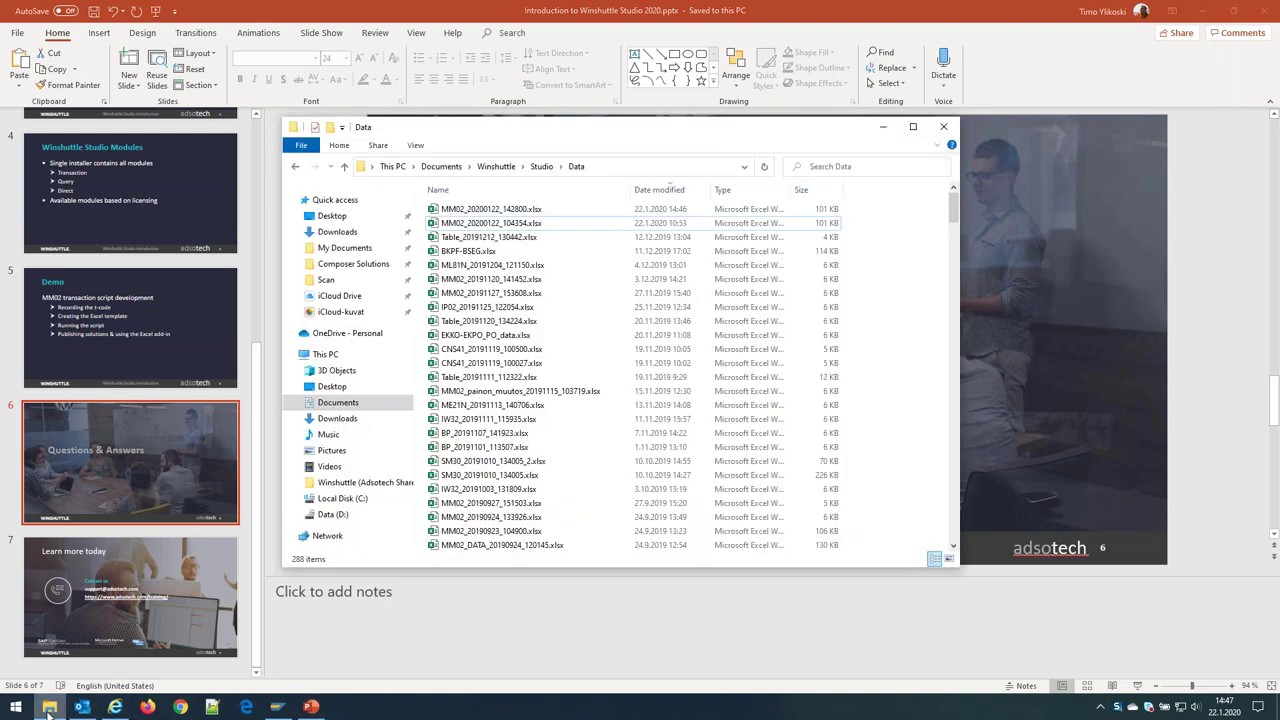
pyautogui.click(512, 212)
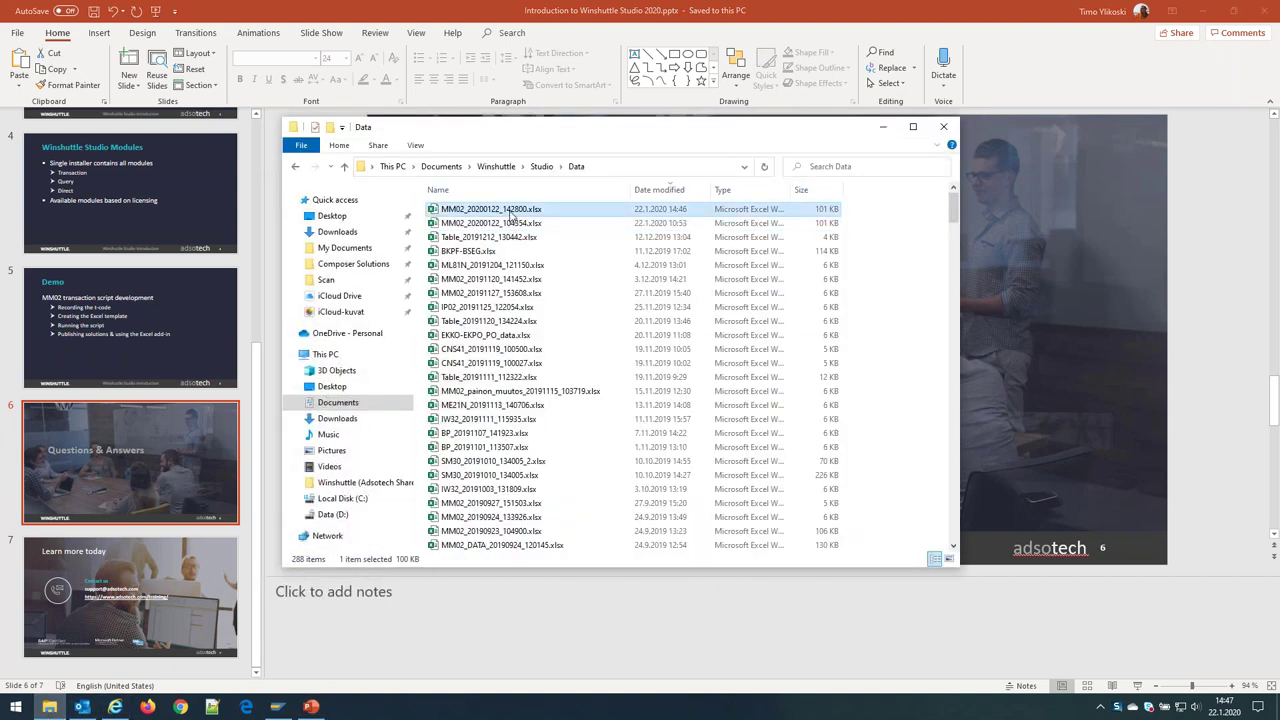
pyautogui.doubleClick(512, 212)
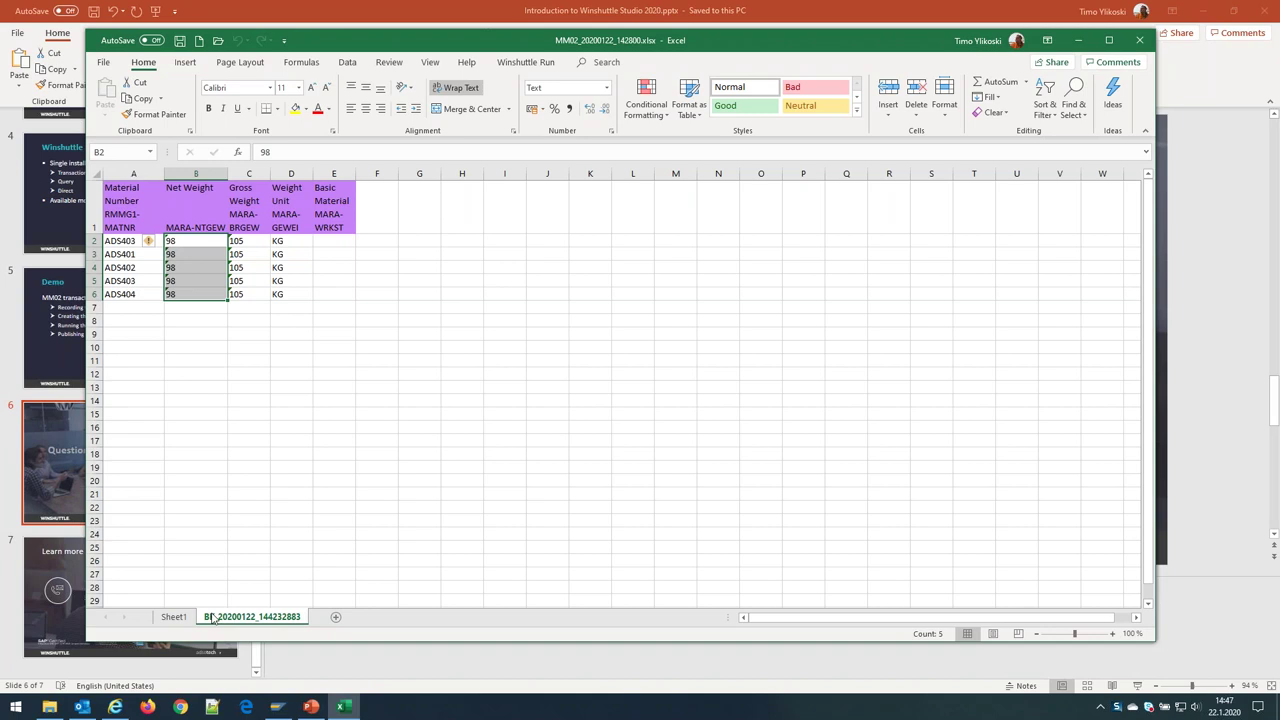
pyautogui.click(175, 617)
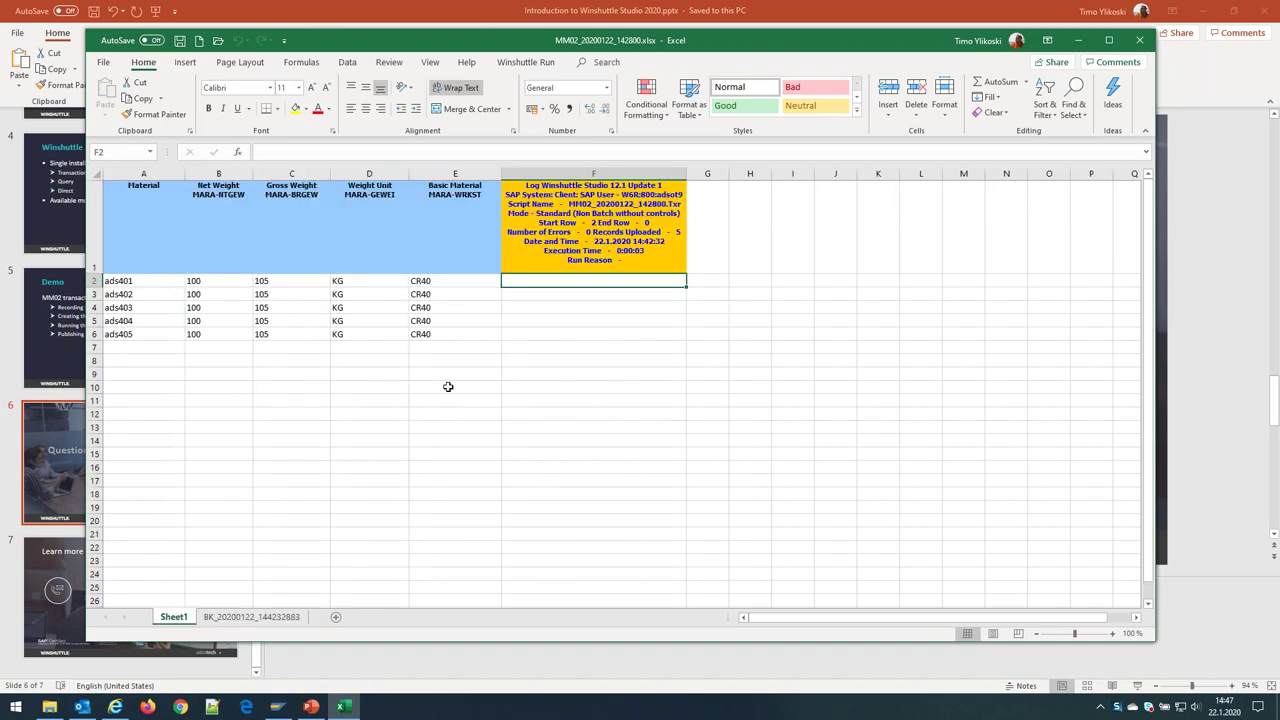
pyautogui.doubleClick(794, 46)
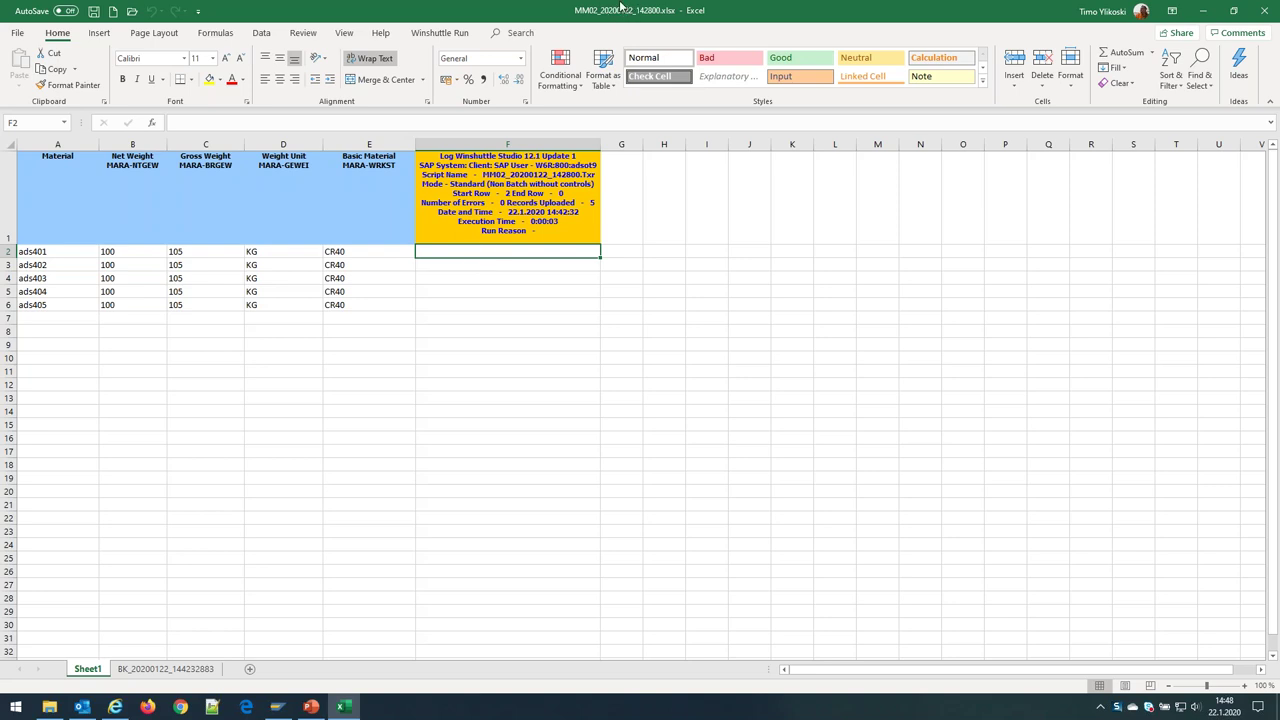
# - Log on to Winshuttle from the Excel add-in and check the embedded script MM02_Weight_Update
pyautogui.click(438, 33)
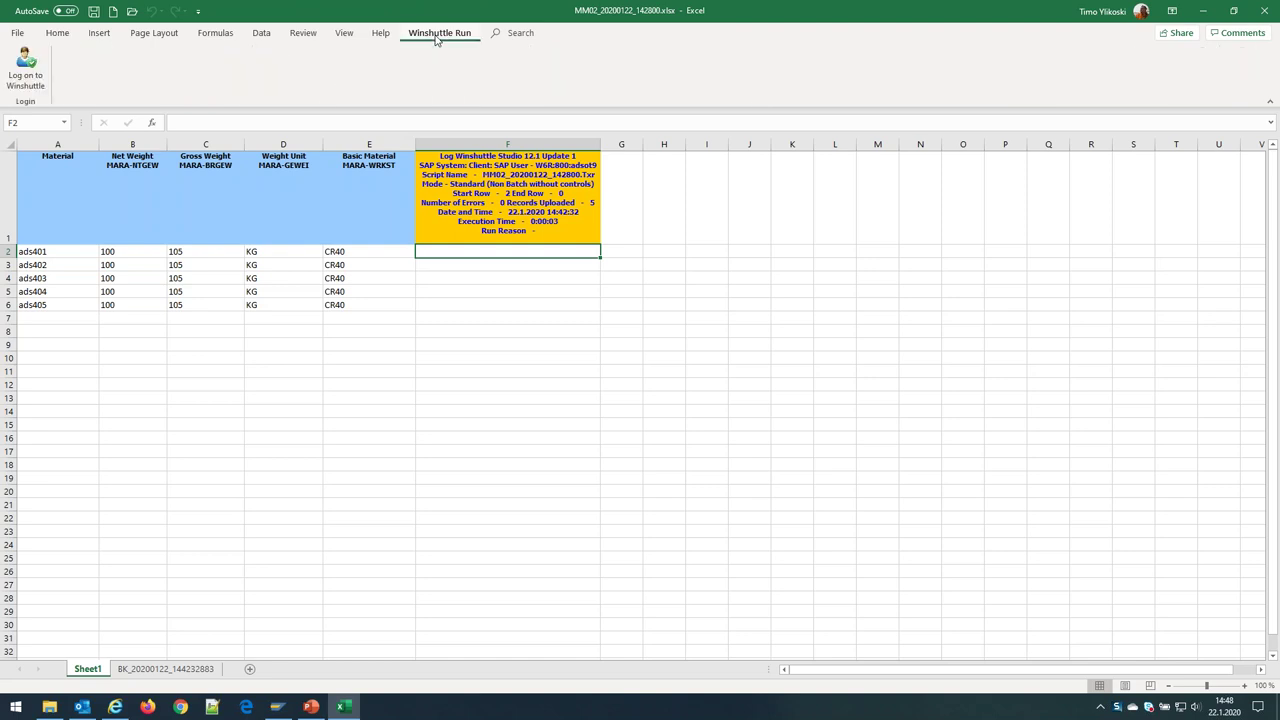
pyautogui.click(24, 60)
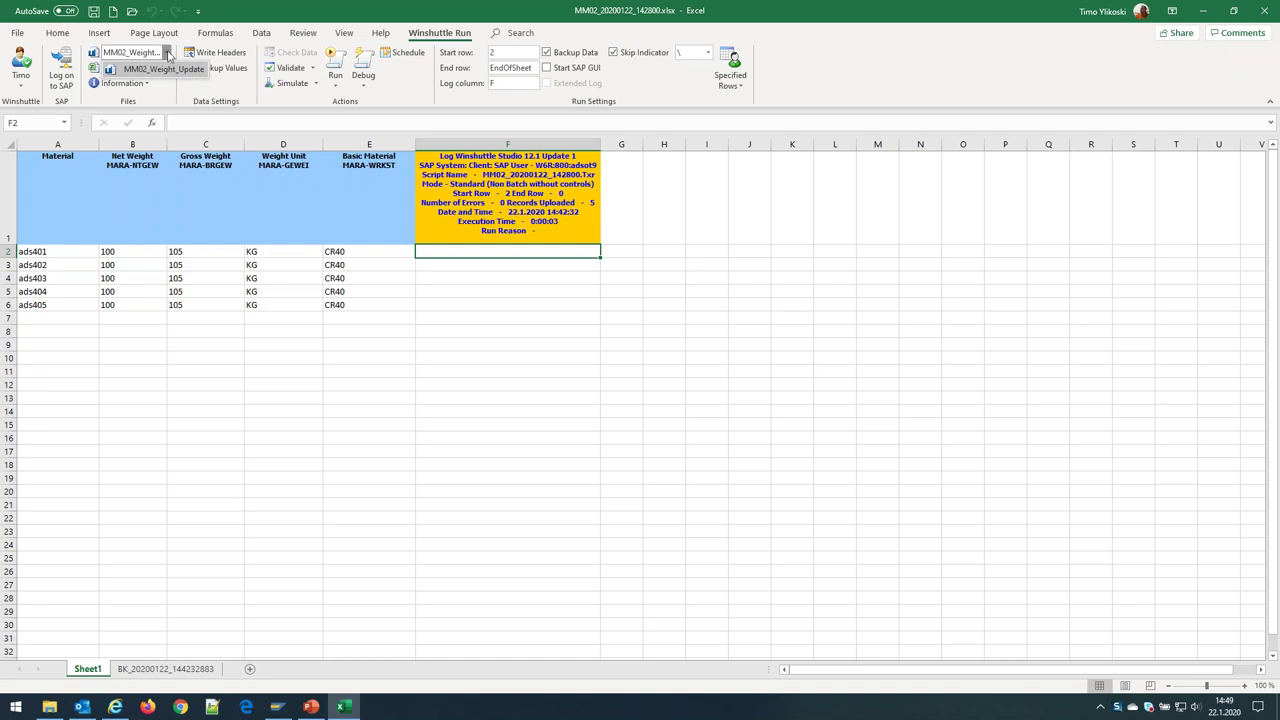
pyautogui.click(166, 52)
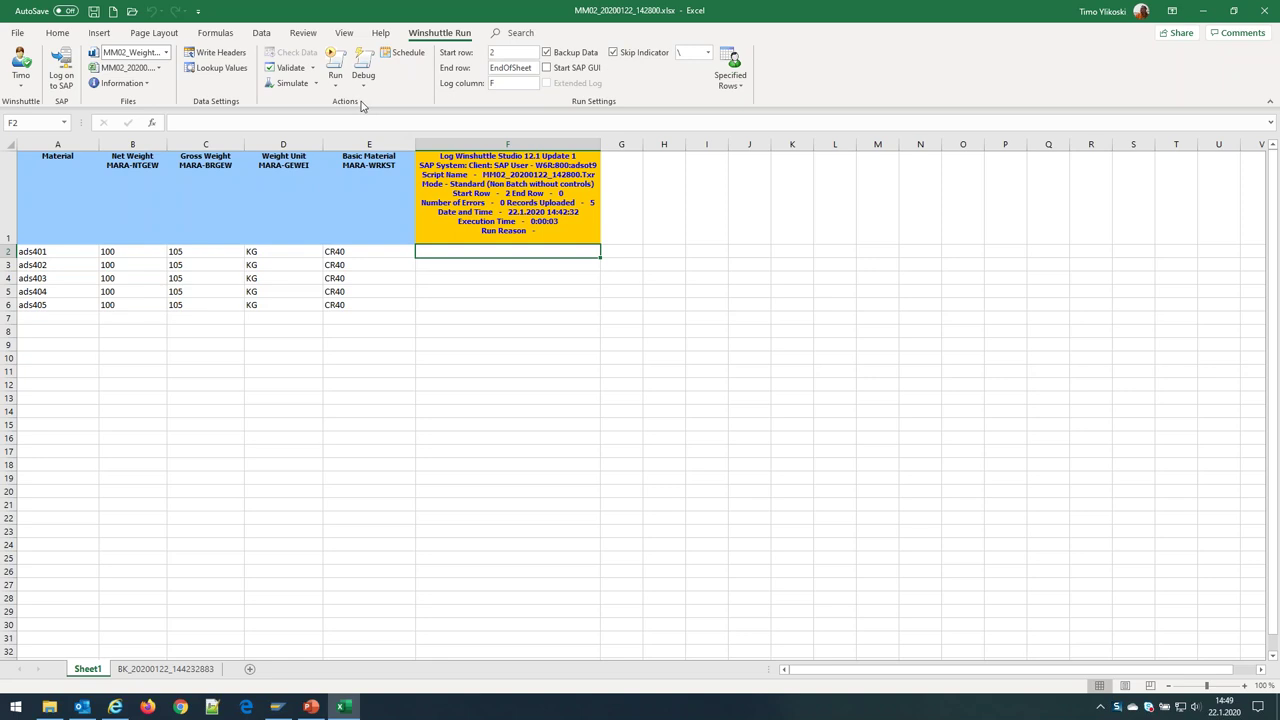
# - Set the net weight to 90 for all five materials, ads401 to ads405, and save the workbook
pyautogui.click(132, 251)
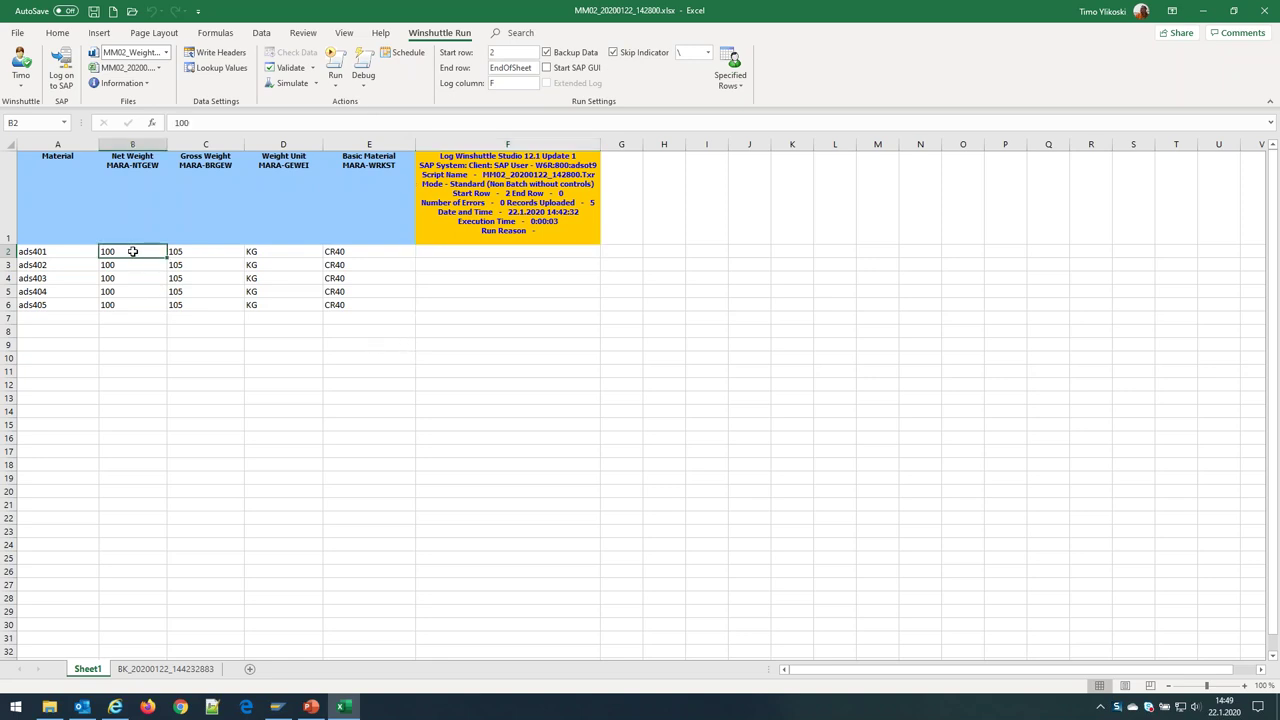
pyautogui.write('90')
pyautogui.press('Return')
pyautogui.click(130, 251)
pyautogui.hotkey('ctrl', 'c')
pyautogui.moveTo(123, 265); pyautogui.dragTo(128, 309)
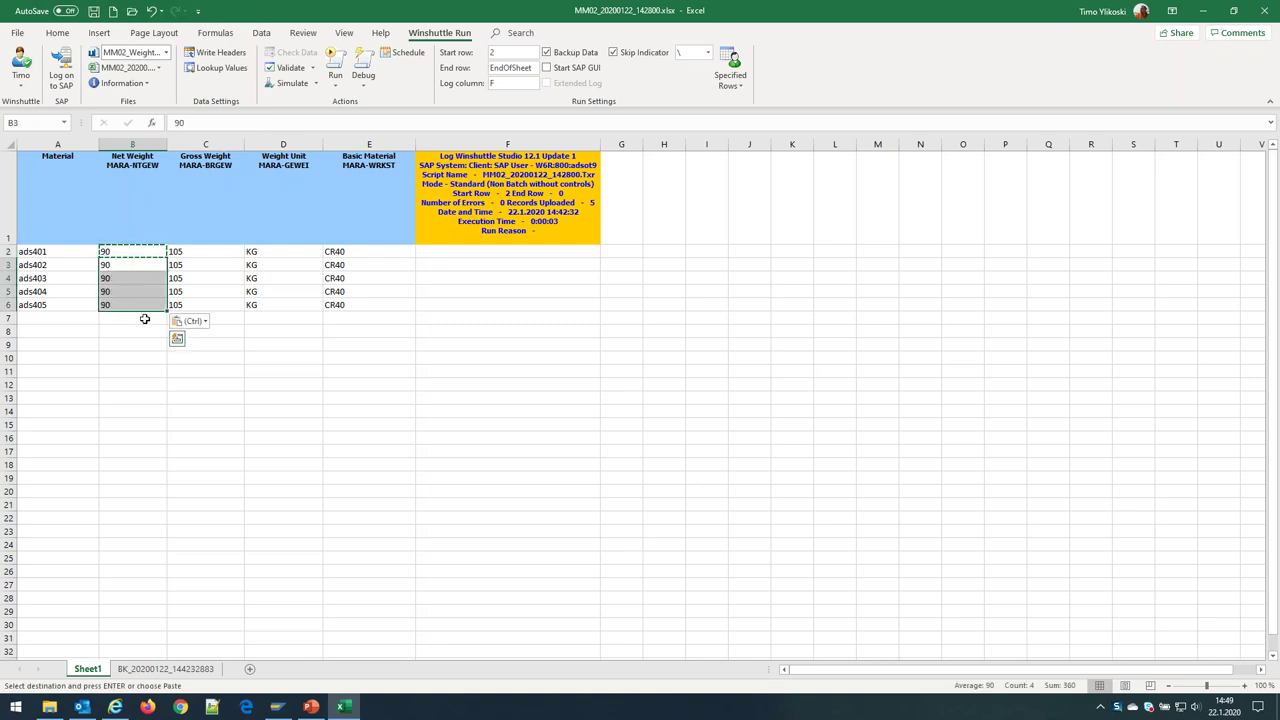
pyautogui.press('Return')
pyautogui.click(122, 318)
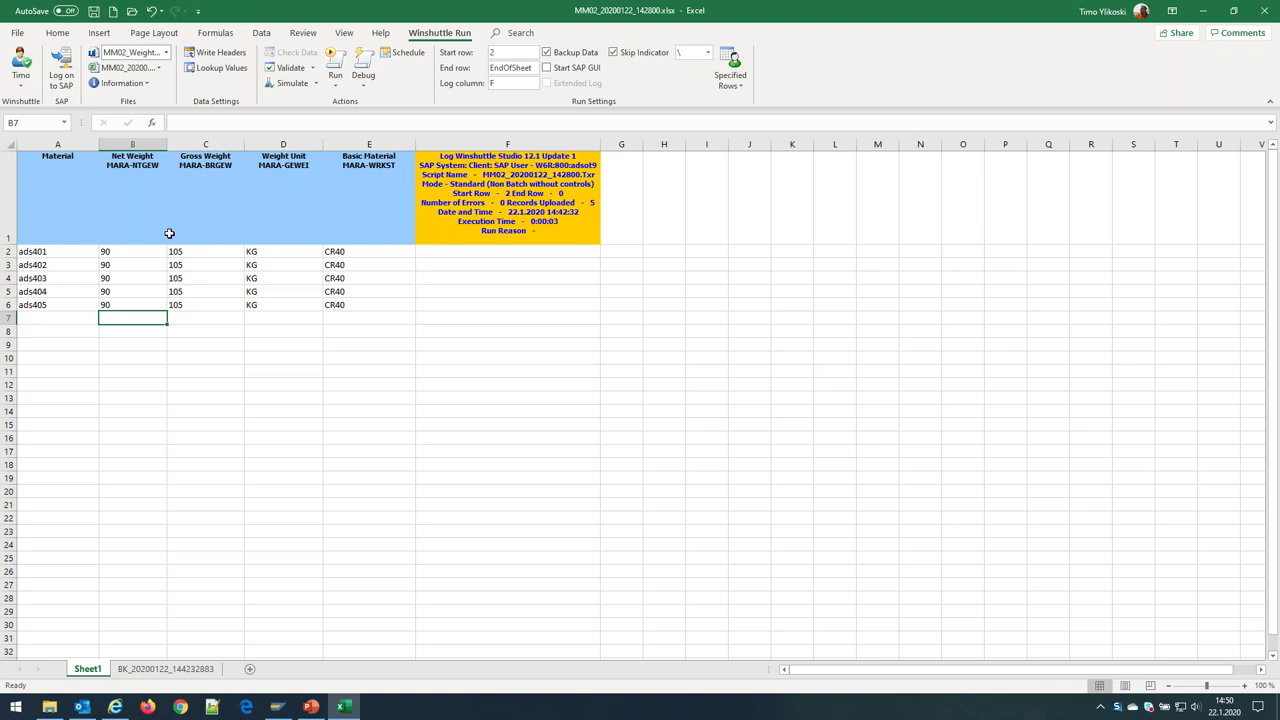
pyautogui.click(93, 10)
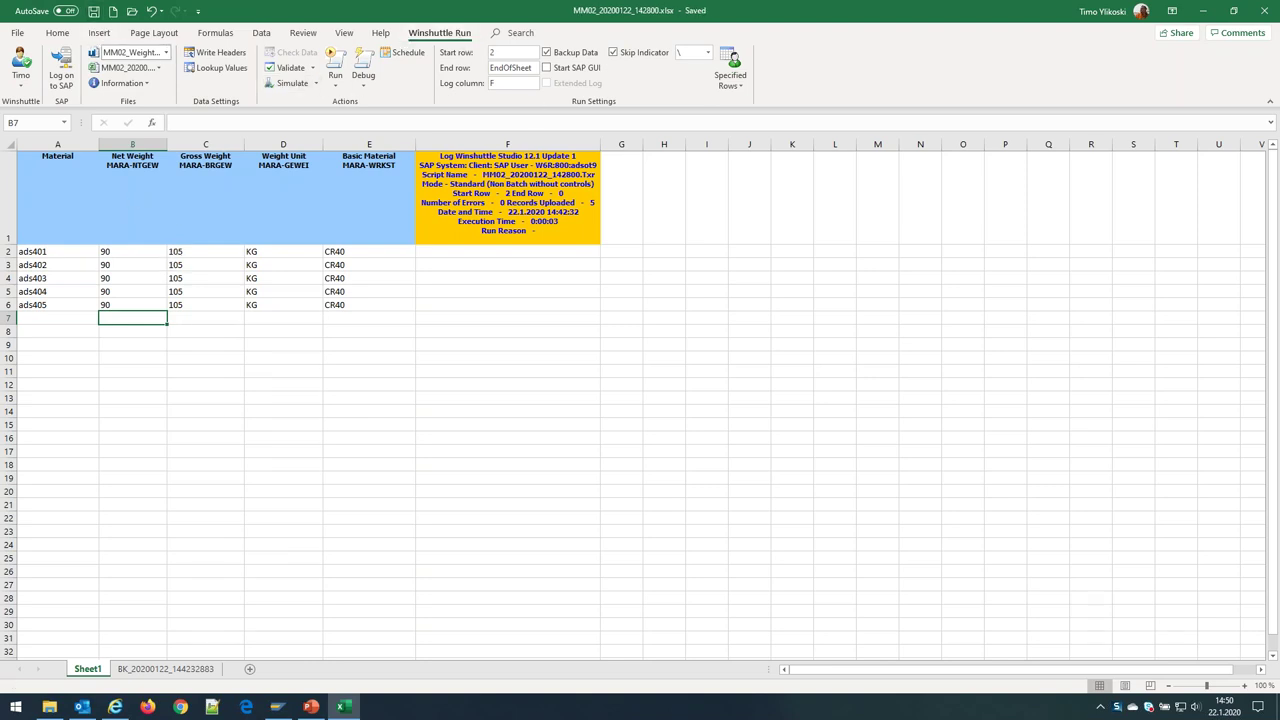
# - Run the embedded script with the first W6R auto logon credentials for client 800, and check the log messages in F2:F6
pyautogui.click(338, 64)
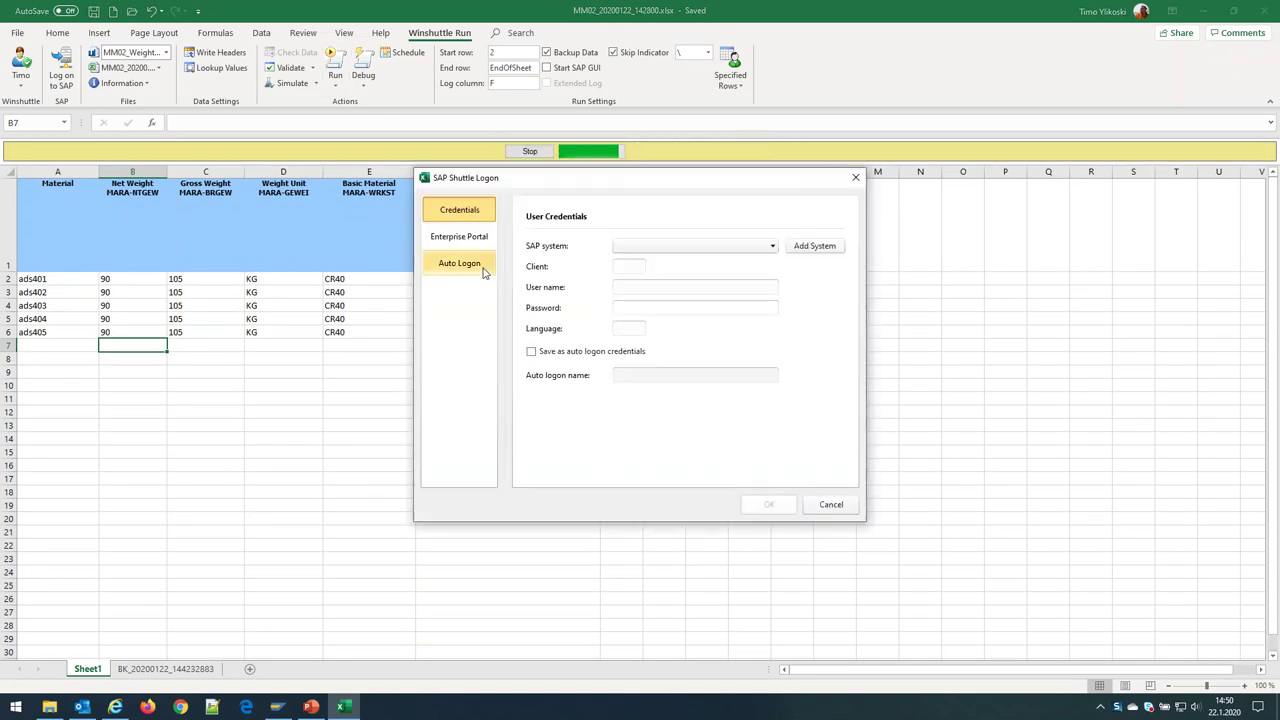
pyautogui.click(470, 262)
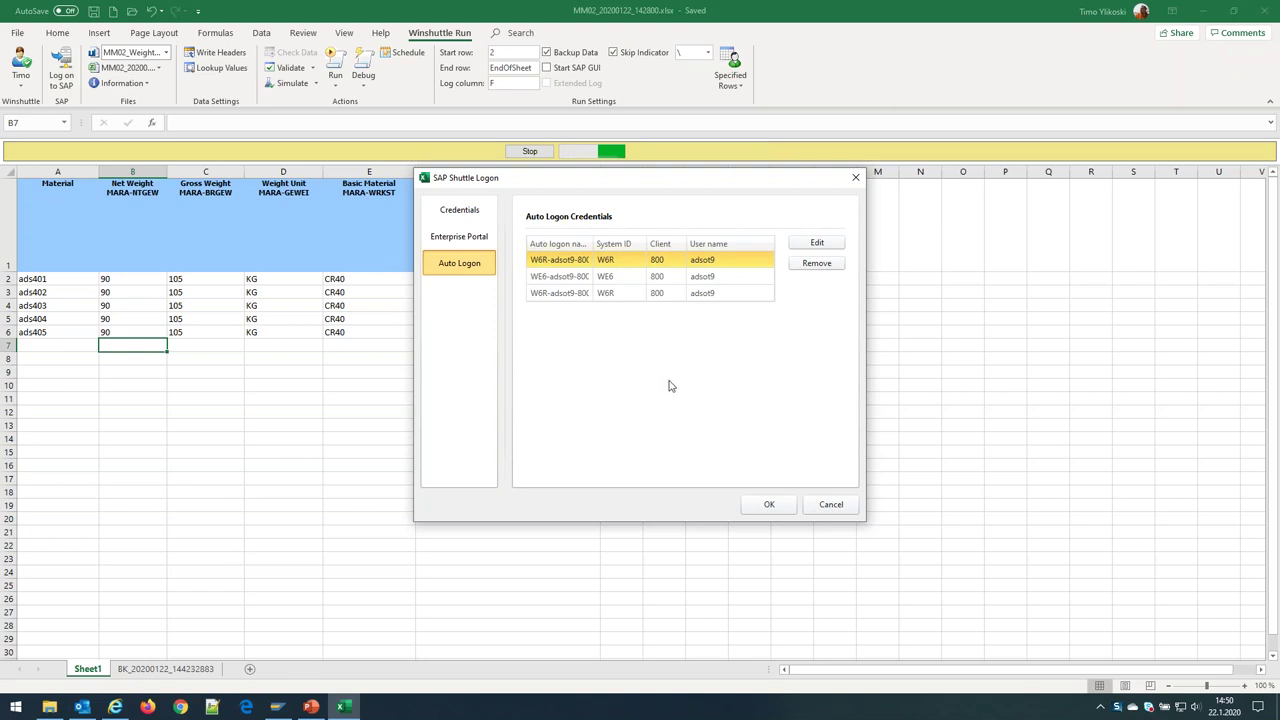
pyautogui.click(765, 505)
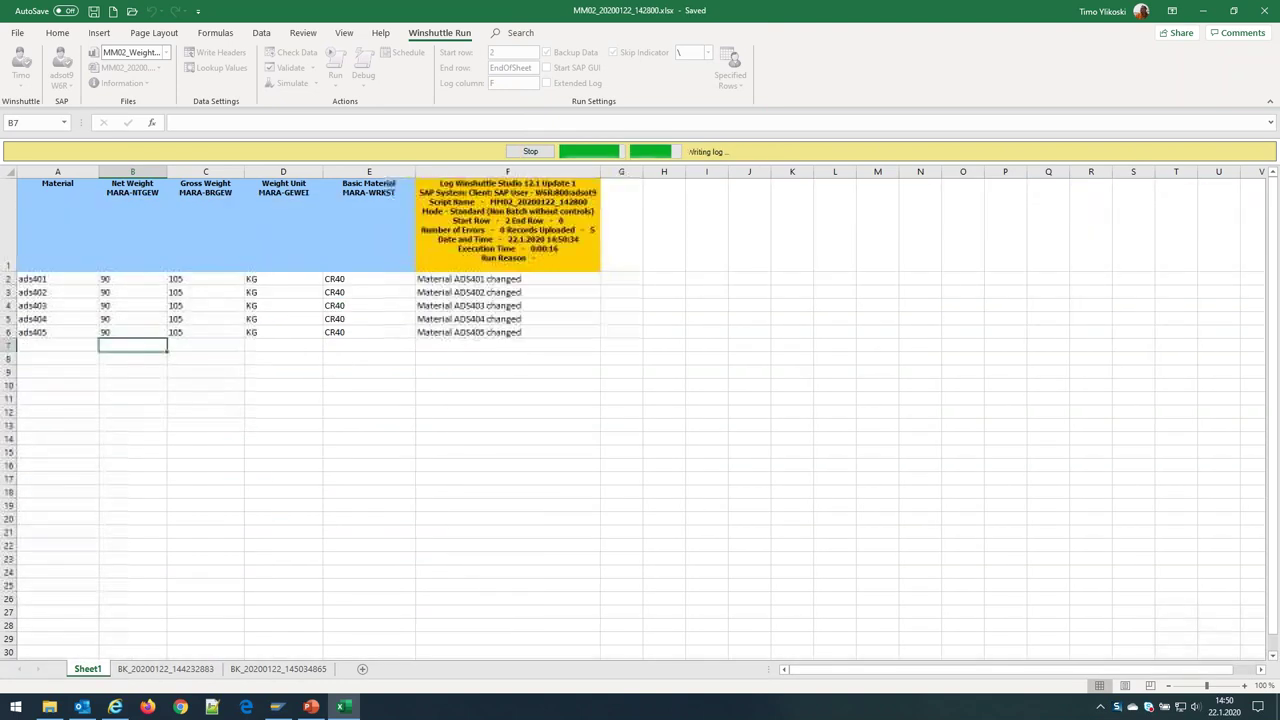
pyautogui.moveTo(526, 279); pyautogui.dragTo(524, 334)
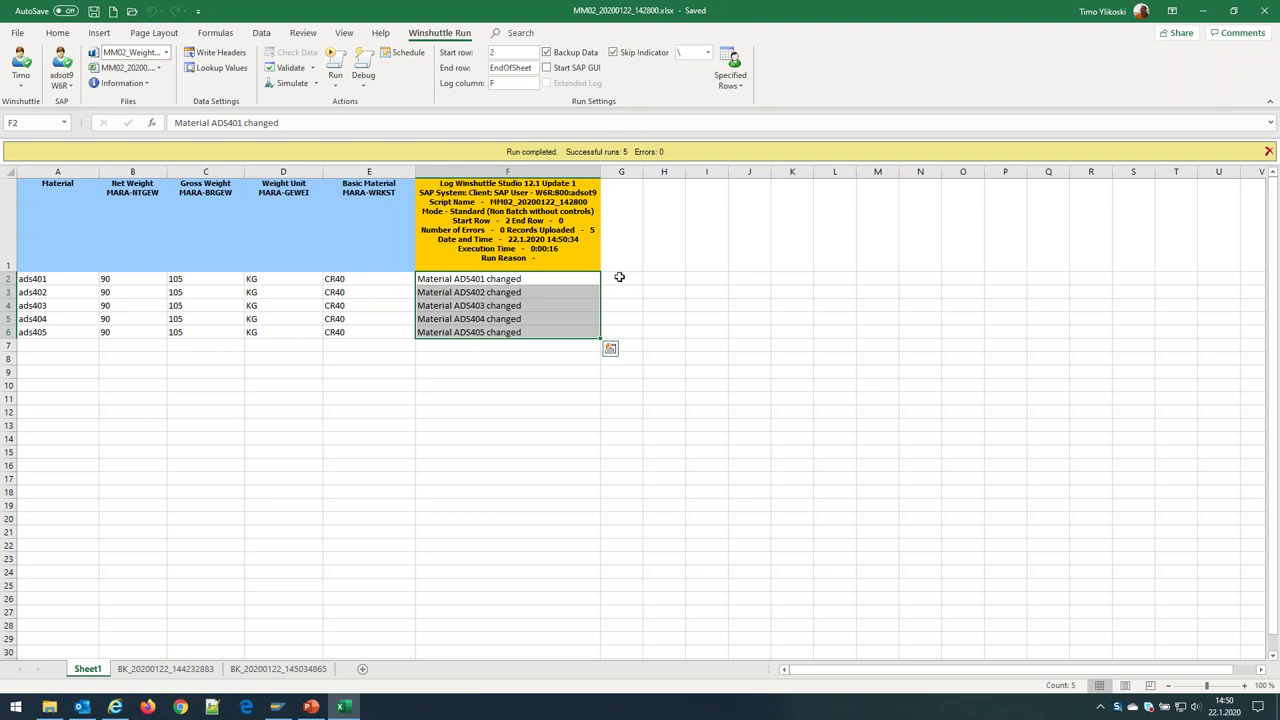
pyautogui.click(619, 278)
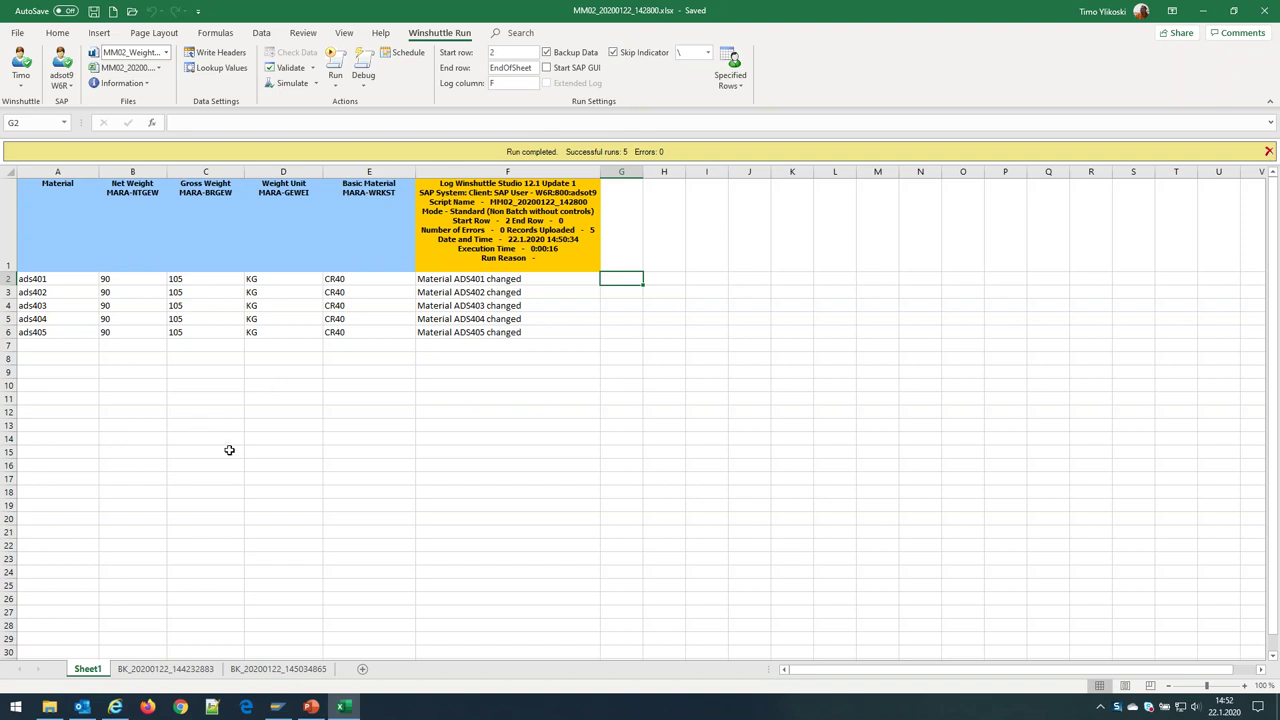
# - Switch to the PowerPoint presentation and start the slide show from slide 7, Learn more today
pyautogui.moveTo(297, 717)
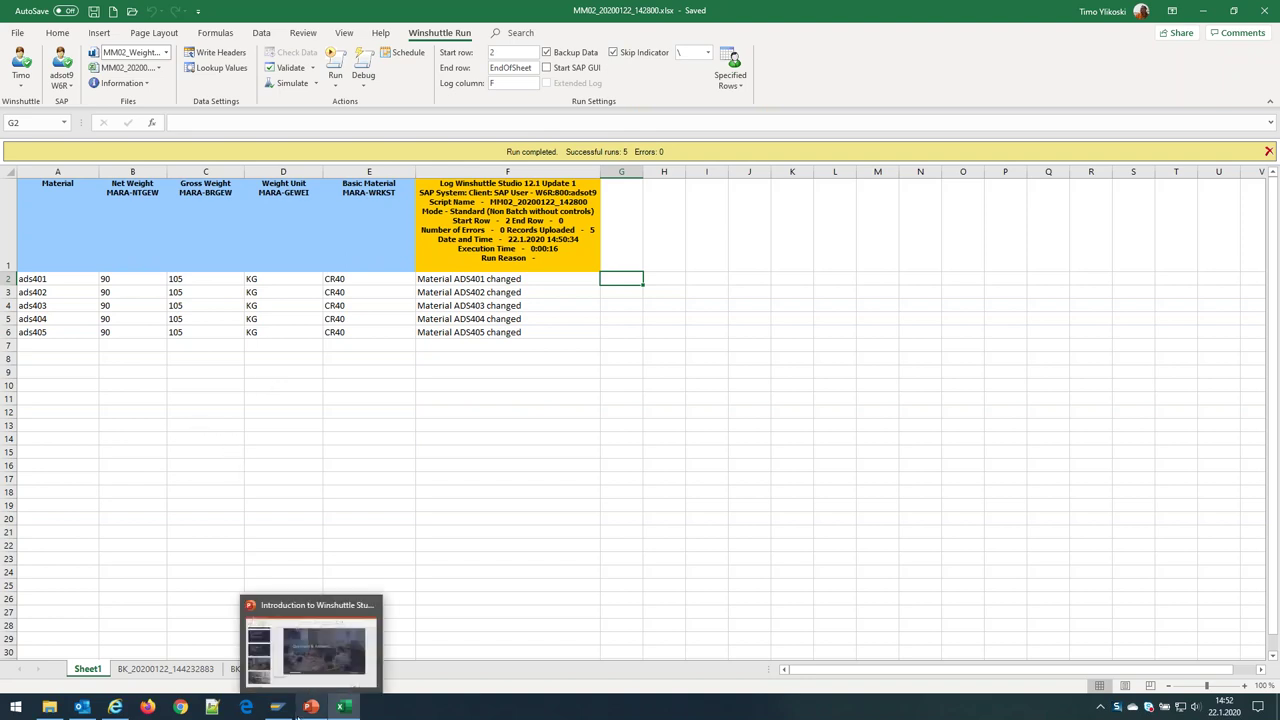
pyautogui.click(311, 708)
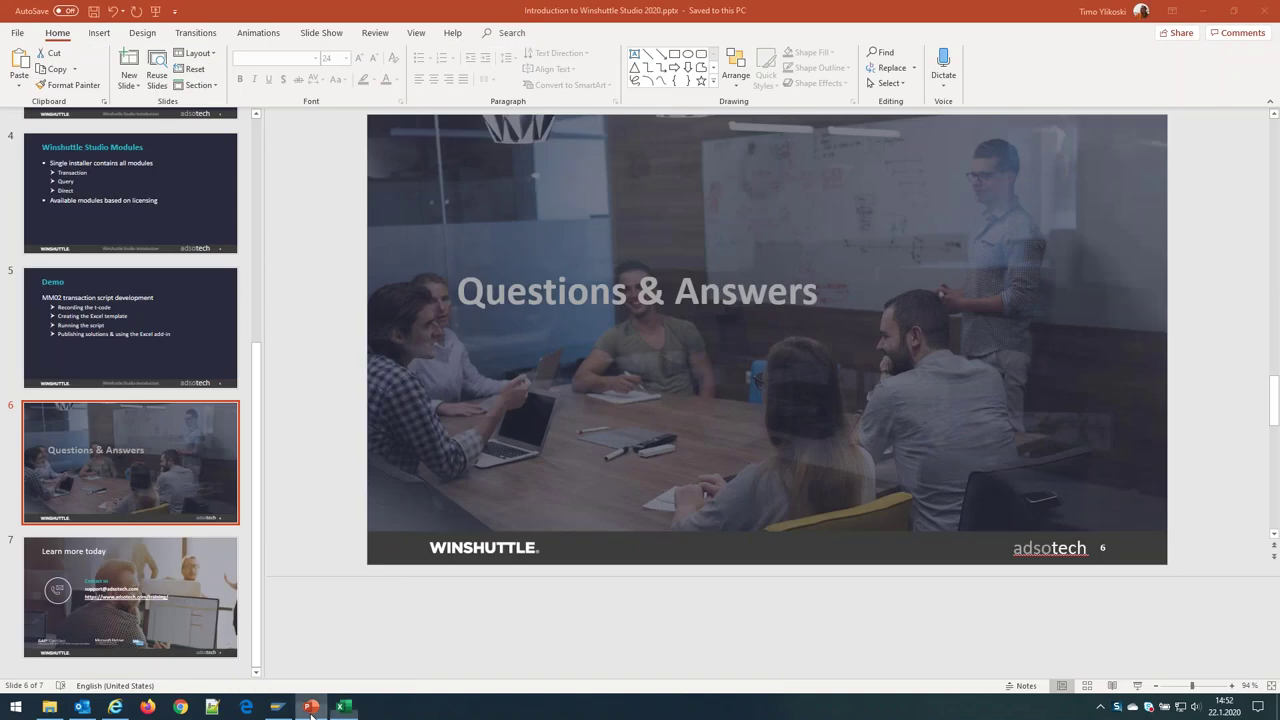
pyautogui.click(131, 624)
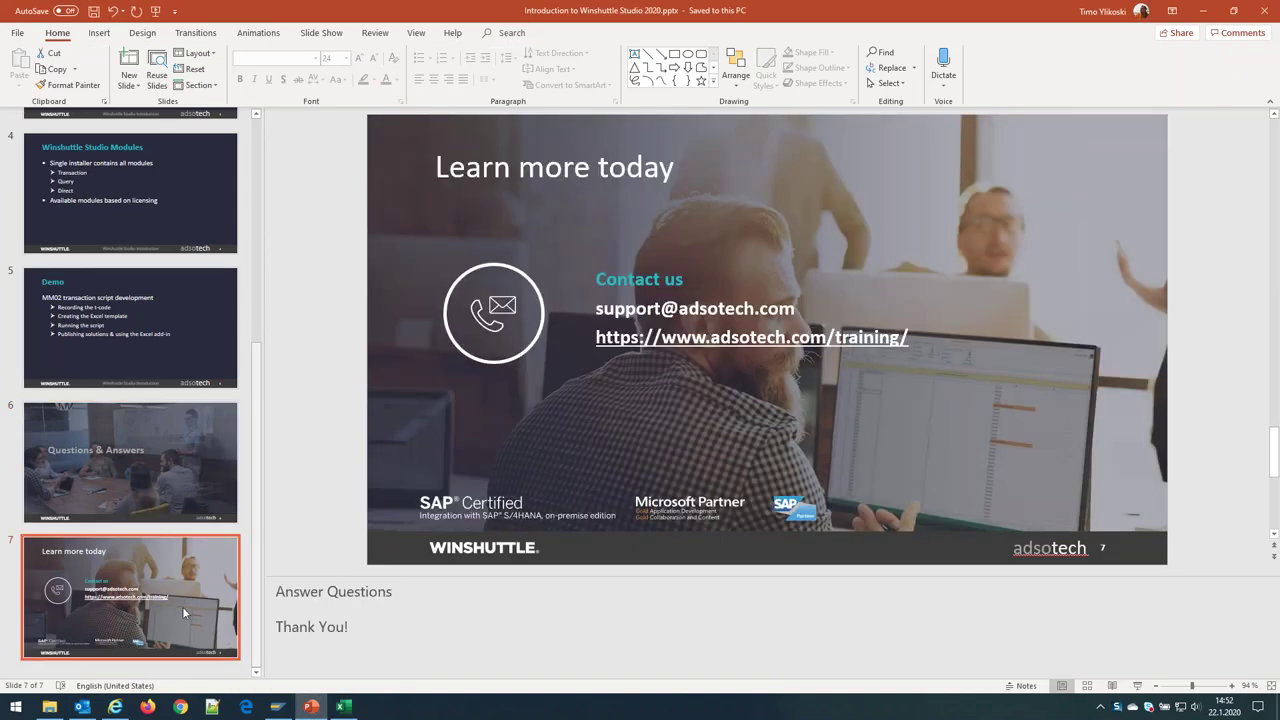
pyautogui.click(1137, 685)
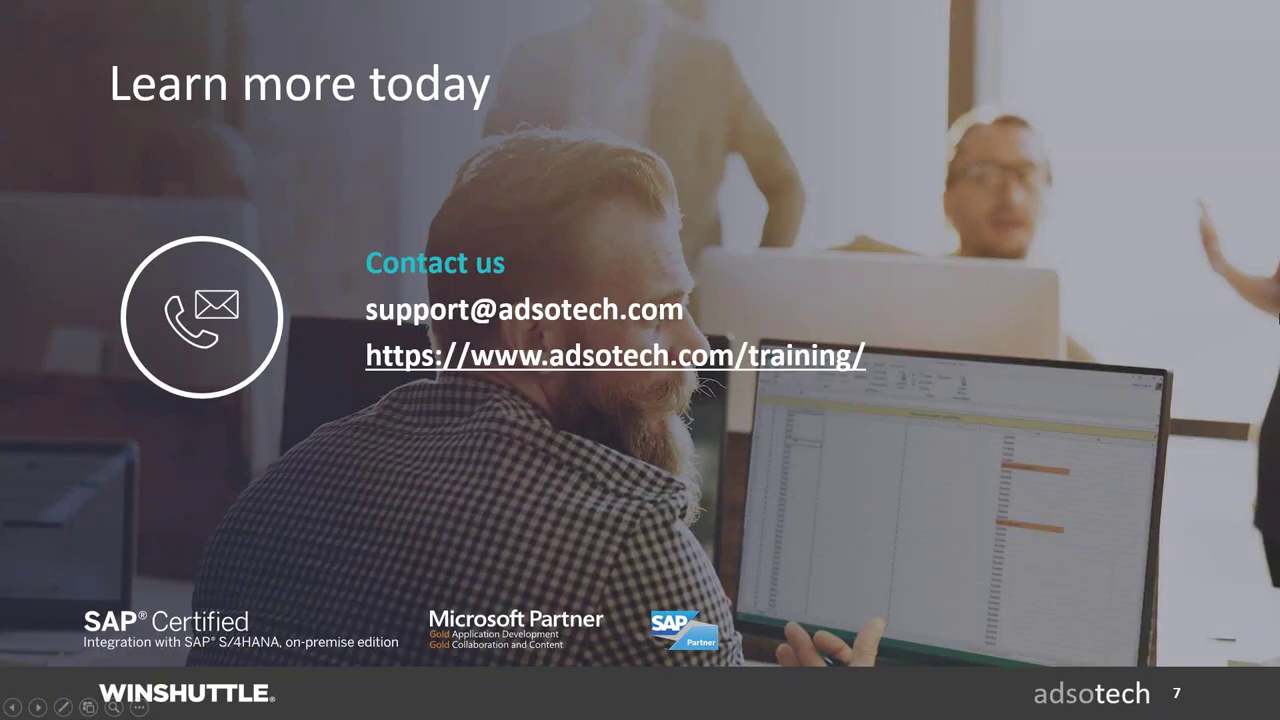